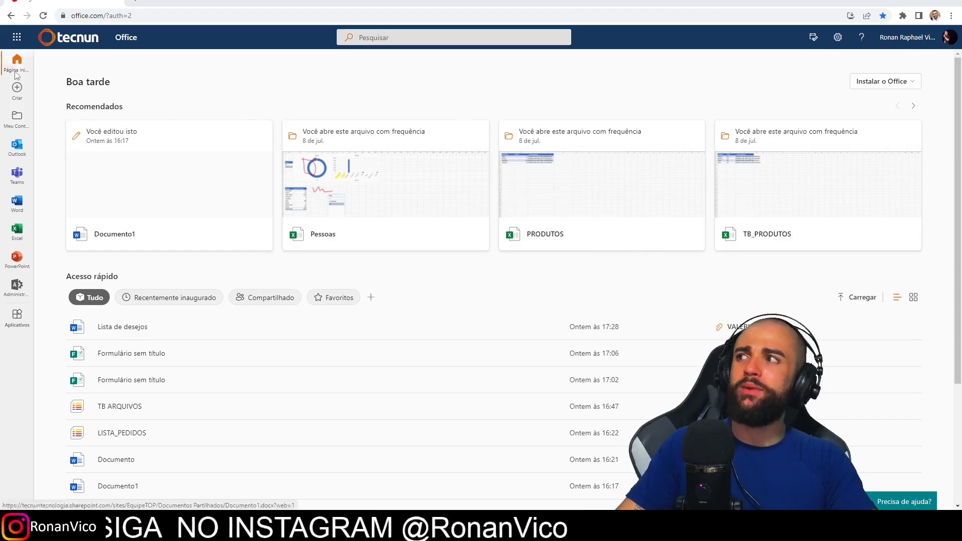
Search all Office apps for "FORM", open Forms, and create a new form titled "FORMULARIO LEGAL".
left_click(17, 37)
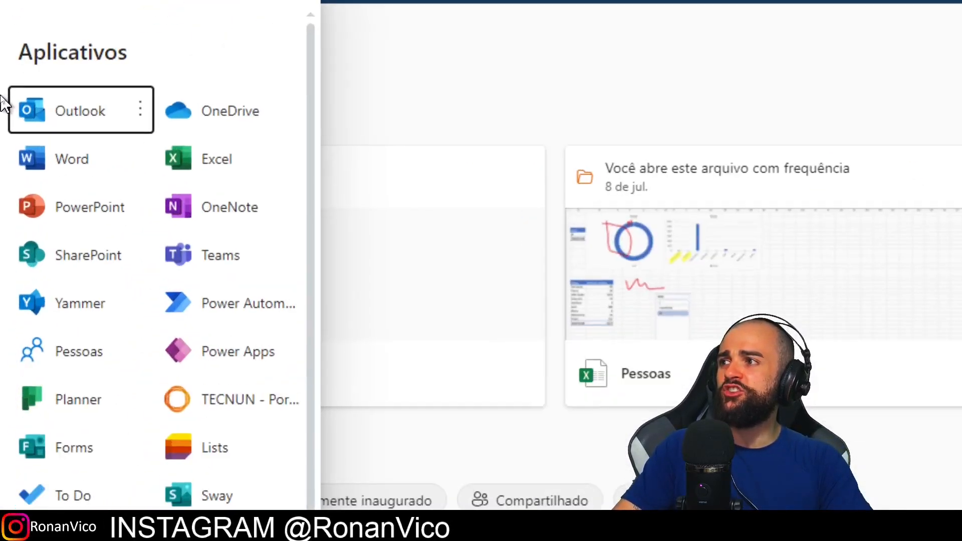
scroll(25, 172, "down", 3)
left_click(107, 447)
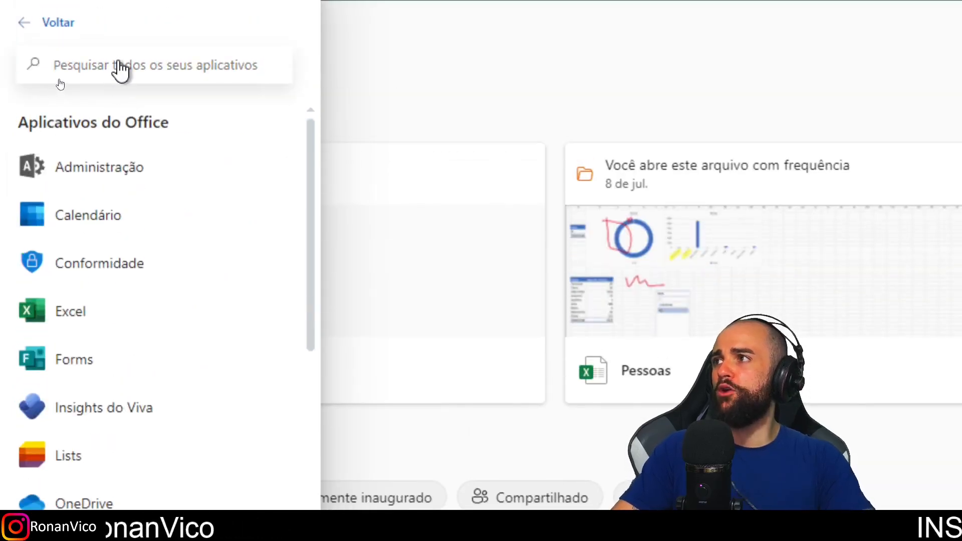
type("FORM")
left_click(75, 187)
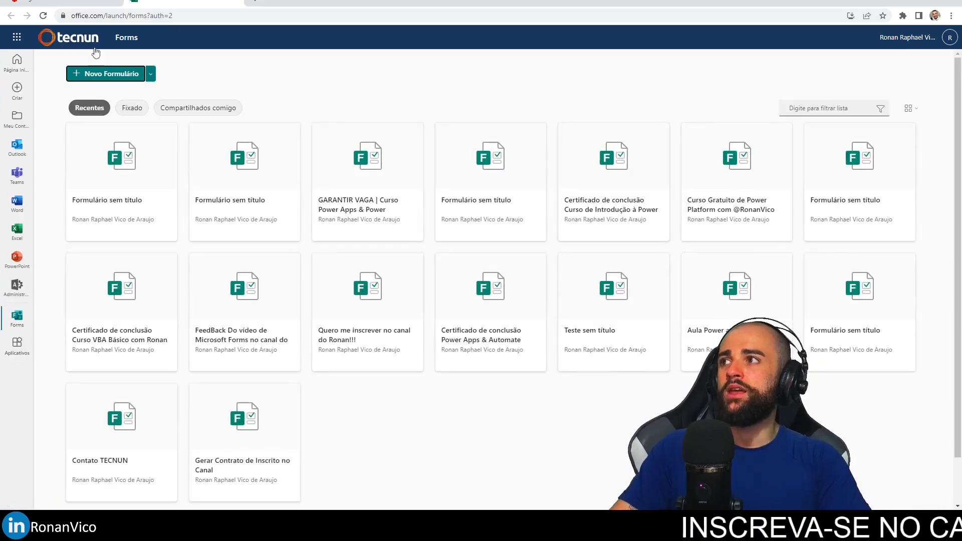
left_click(99, 73)
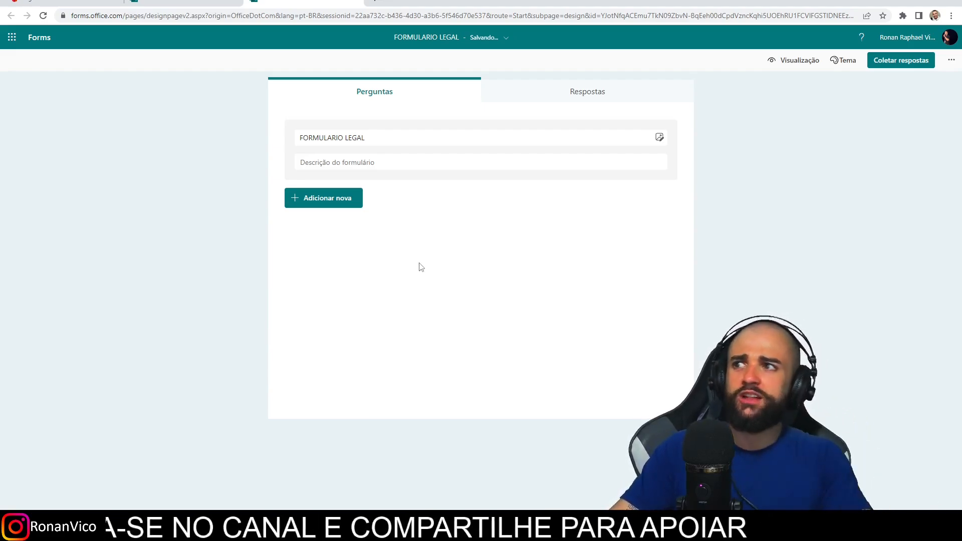
left_click(338, 199)
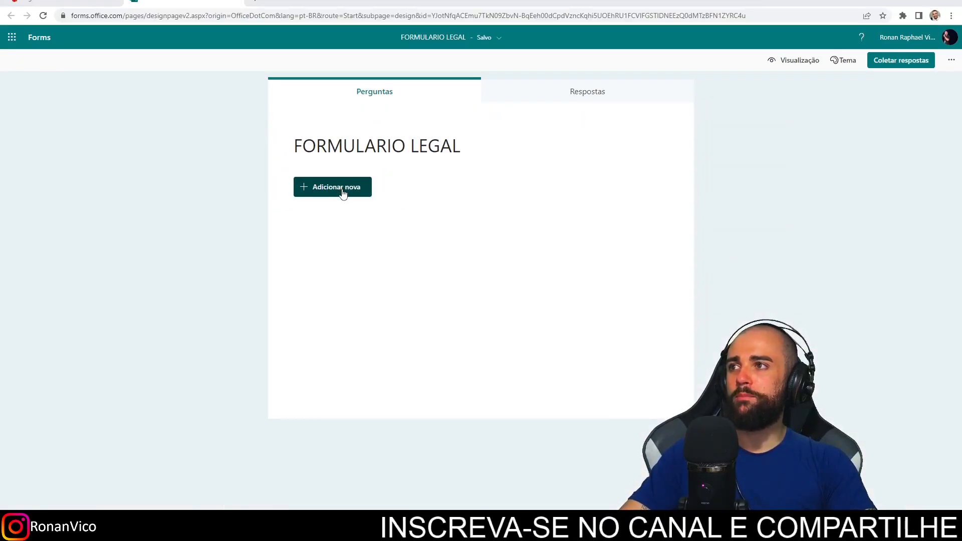
left_click(347, 195)
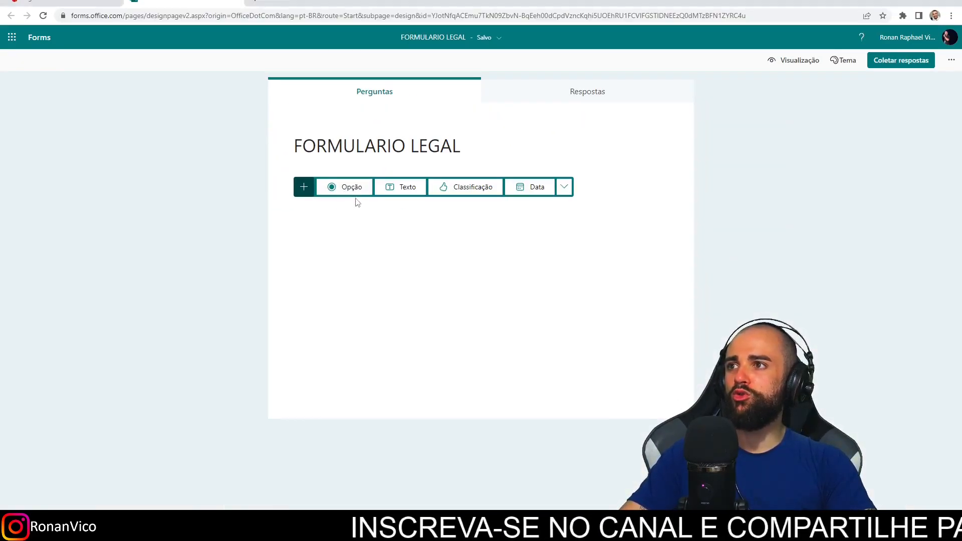
left_click(353, 188)
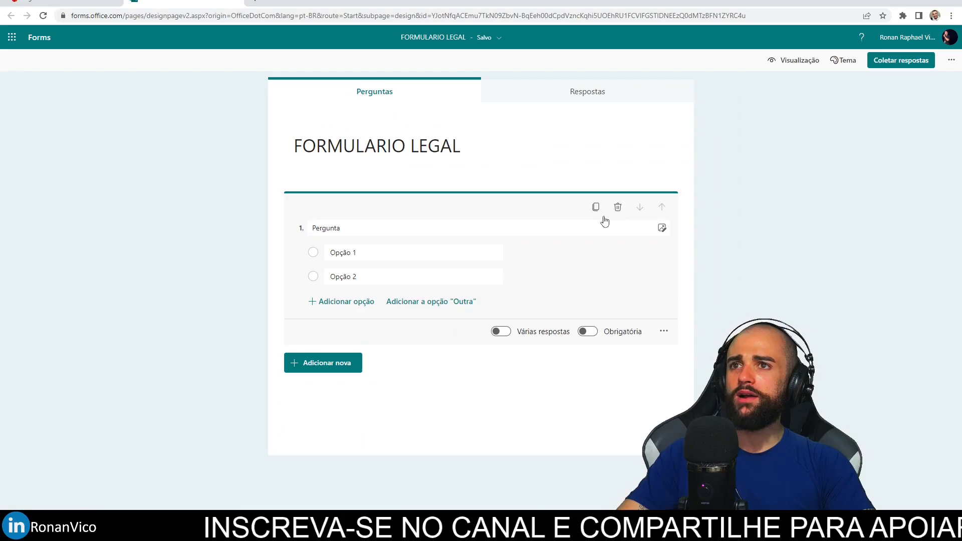
left_click(617, 208)
Add a text question "DIGITE SEU NOME" to the form and make it required.
left_click(329, 195)
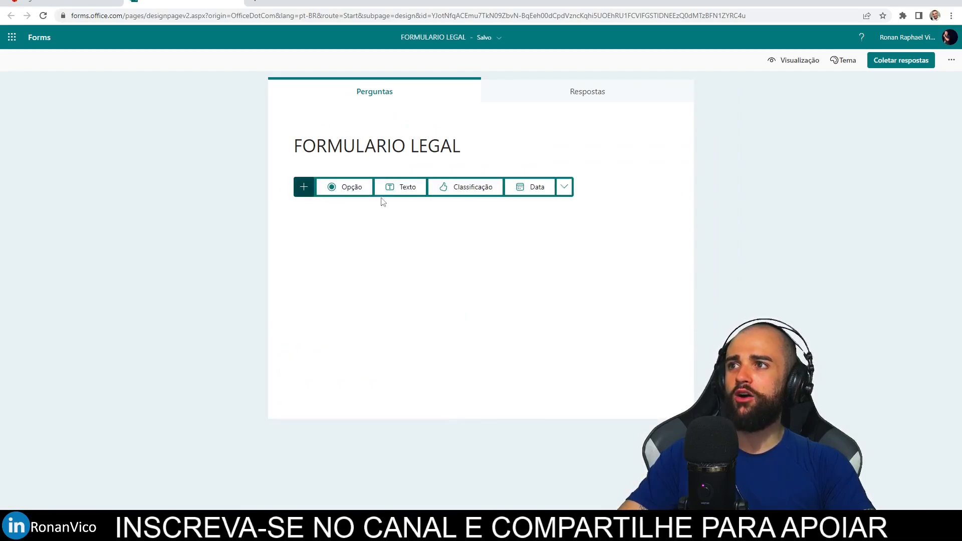
left_click(387, 195)
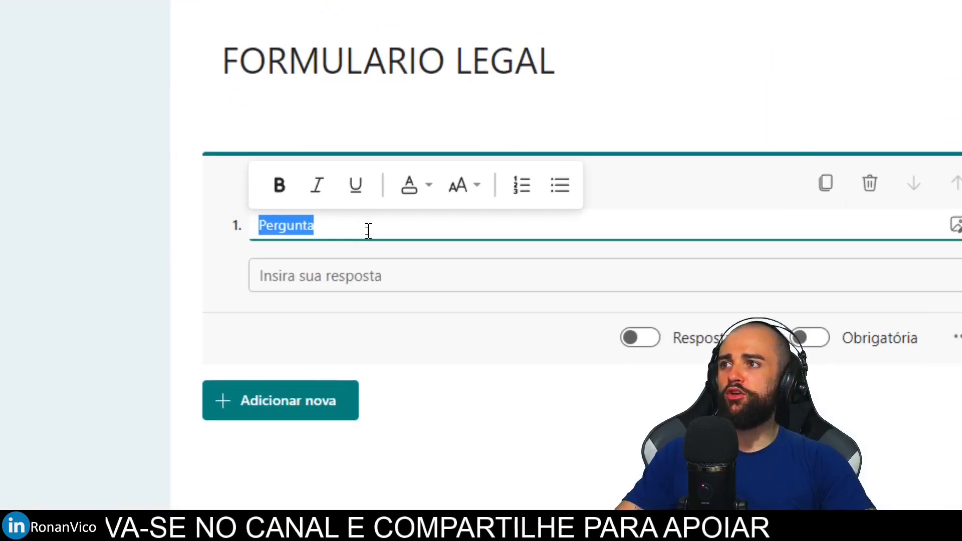
type("DIGITE SEU NOME")
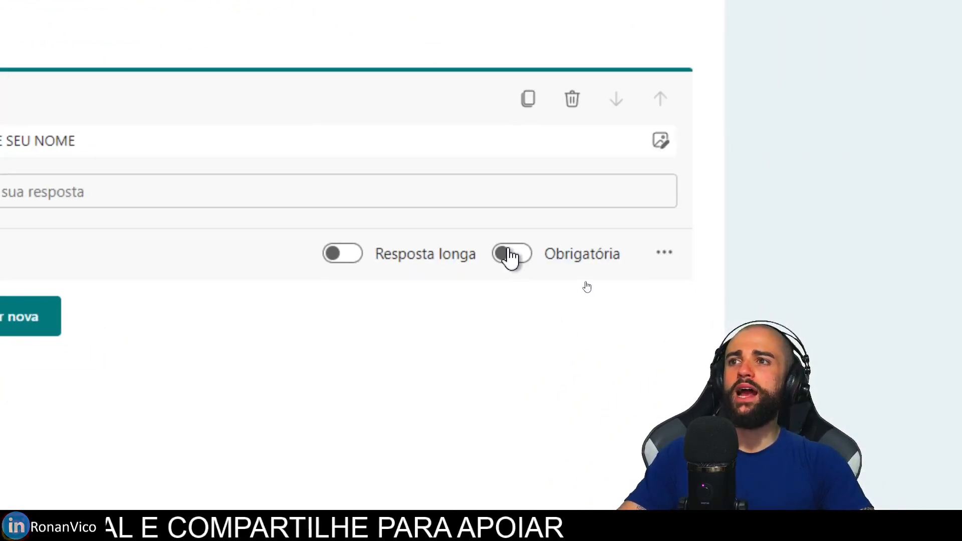
left_click(770, 338)
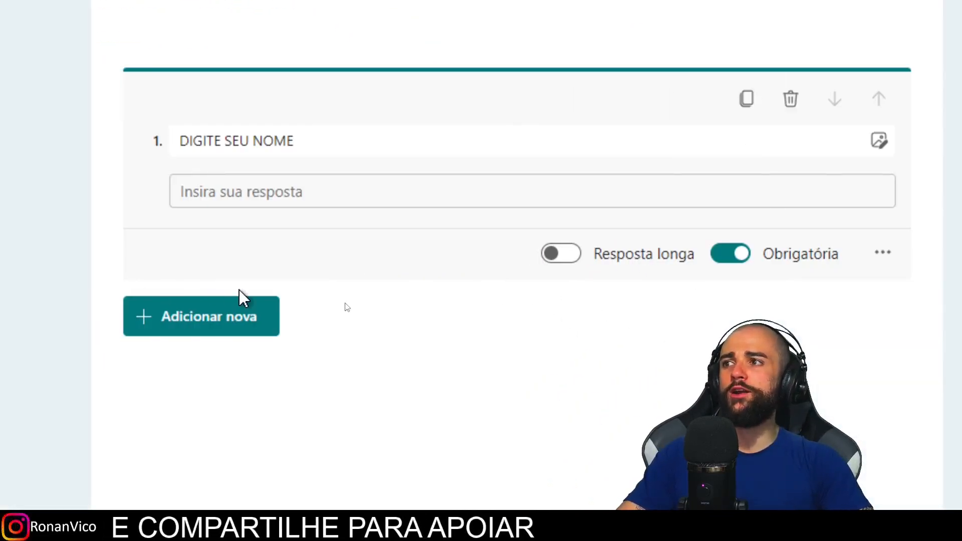
Add a required choice question "ESCOLHA UMA OPCAO" with the options BANANA and TANGERINA, shown as a drop-down list.
left_click(293, 401)
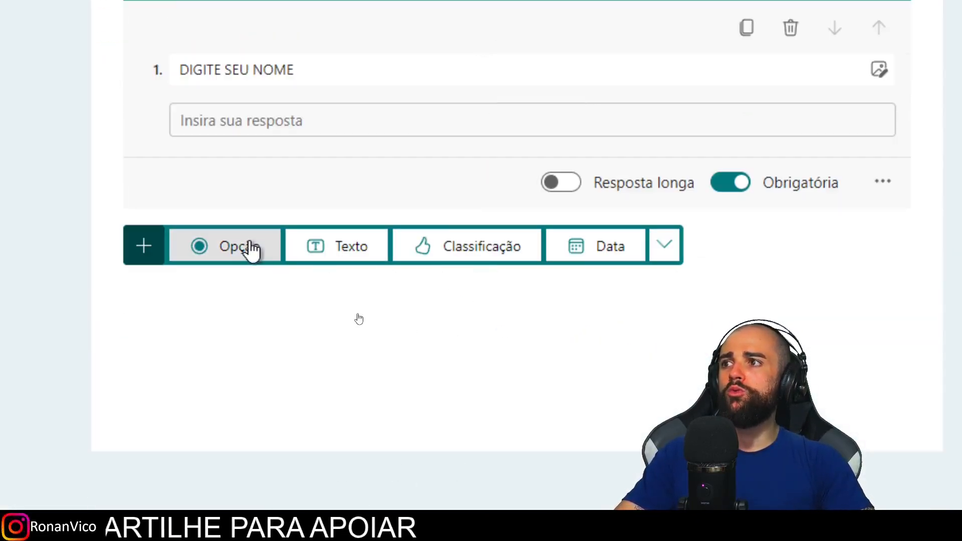
left_click(245, 248)
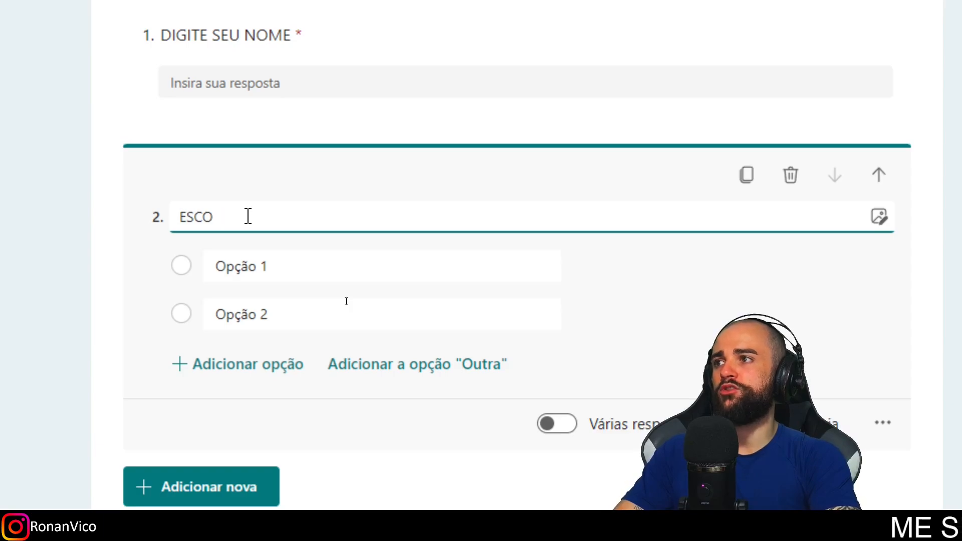
left_click(269, 253)
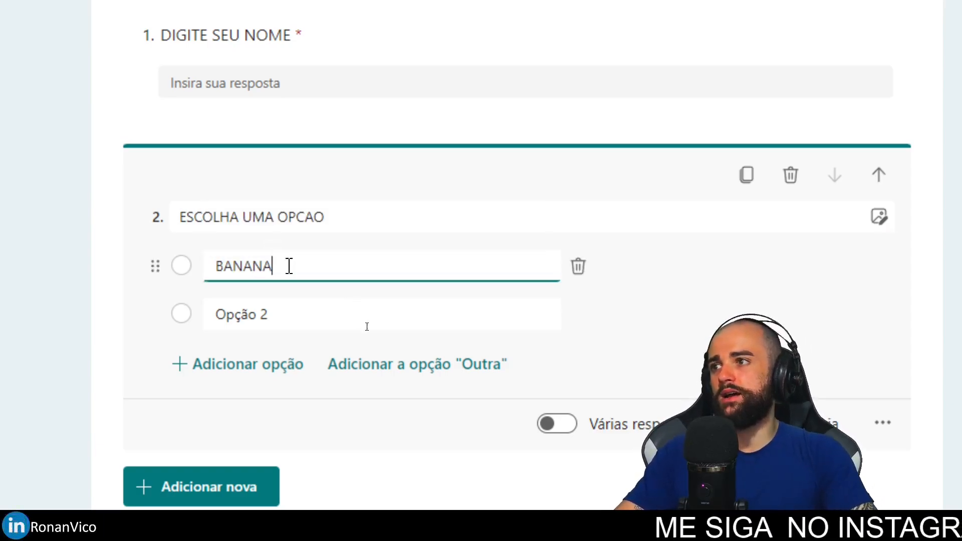
left_click(293, 311)
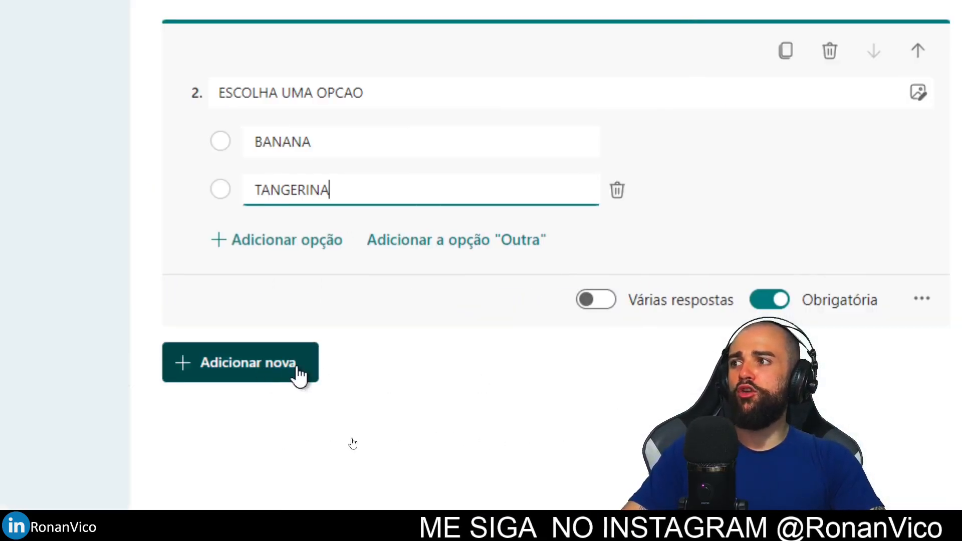
left_click(922, 299)
left_click(932, 376)
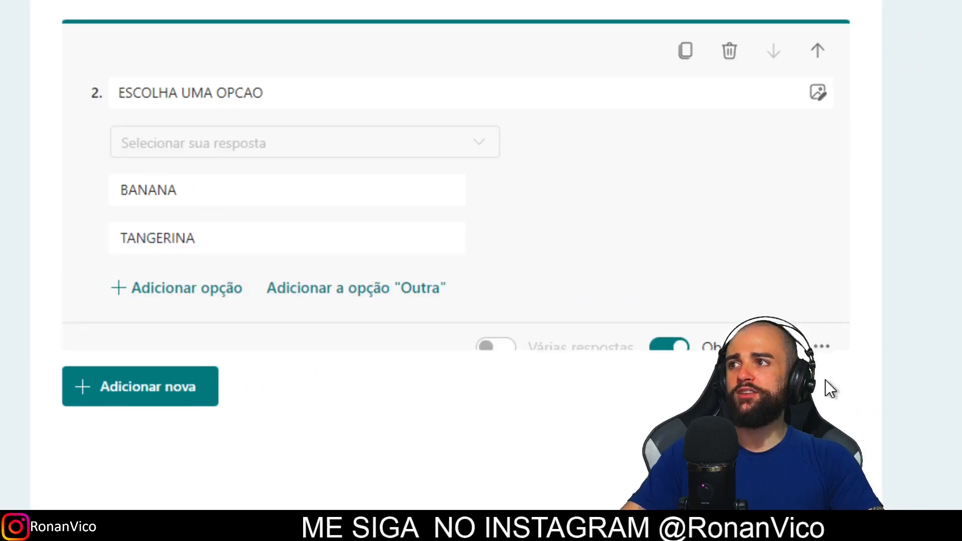
Add a required five-star rating question "DE UMA NOTA" below the choice question.
left_click(180, 419)
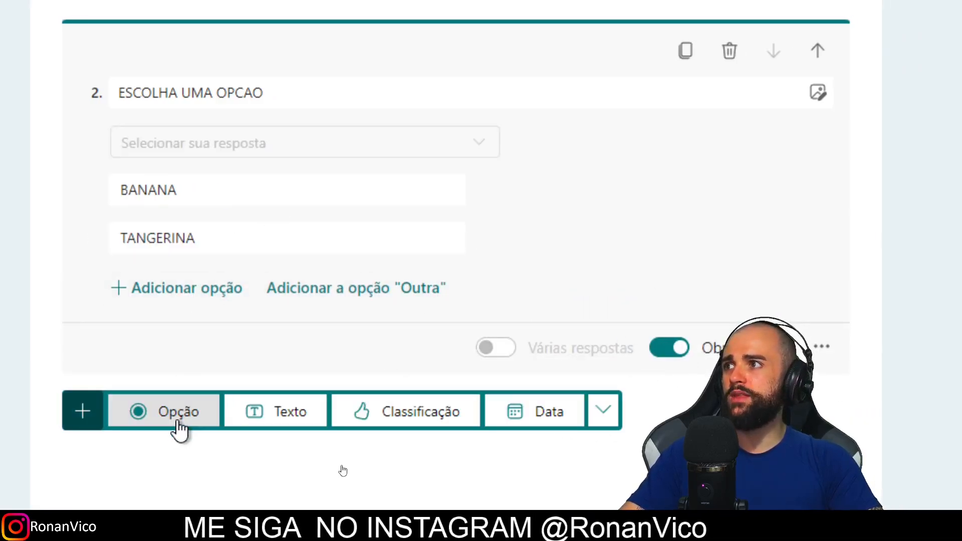
scroll(451, 431, "down", 2)
left_click(605, 326)
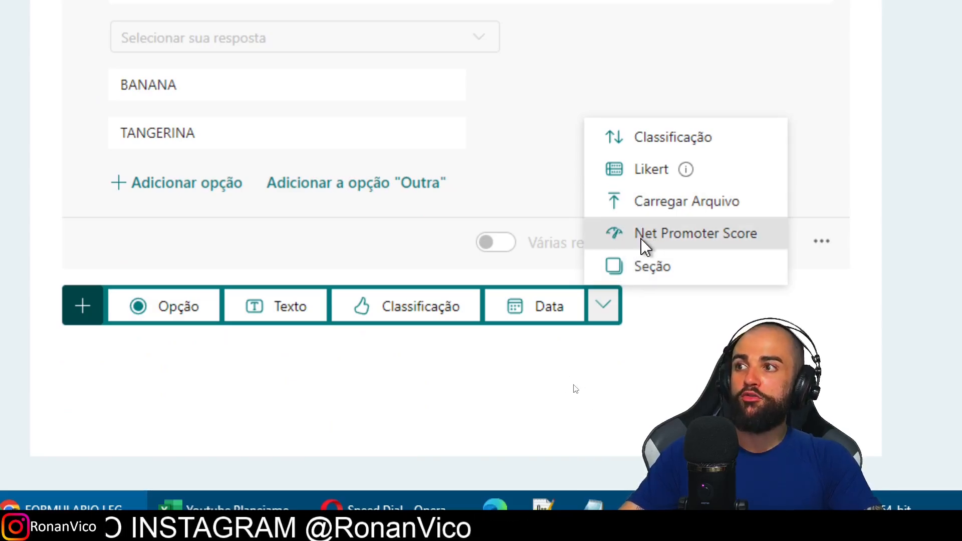
left_click(392, 315)
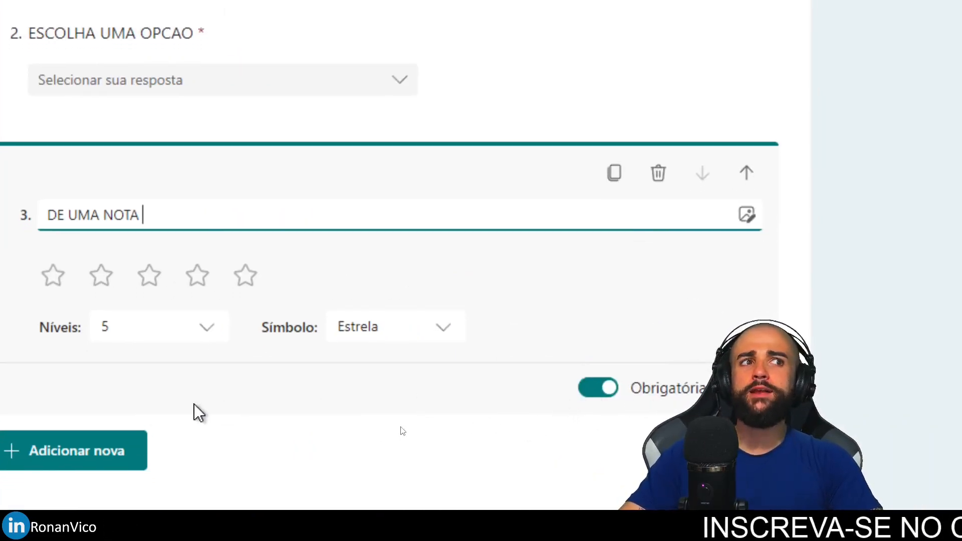
Add a required file upload question "COLOQUE UMA IMAGEM AQUI", accepting the creation of the OneDrive folder.
left_click(111, 461)
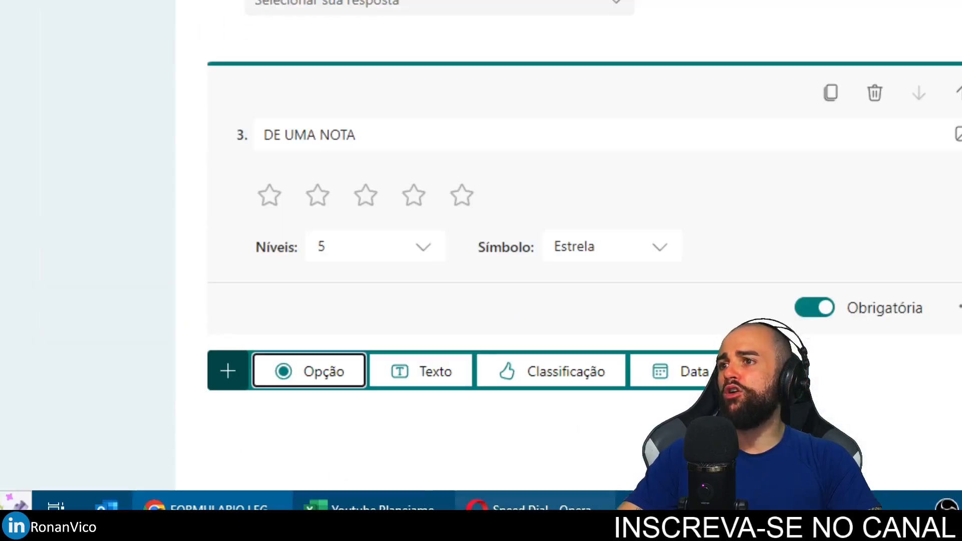
left_click(556, 455)
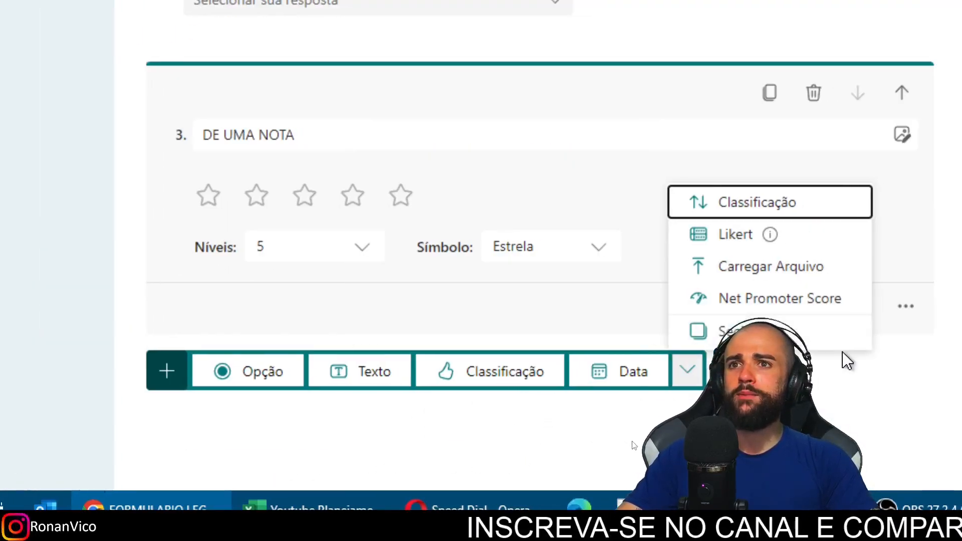
left_click(792, 270)
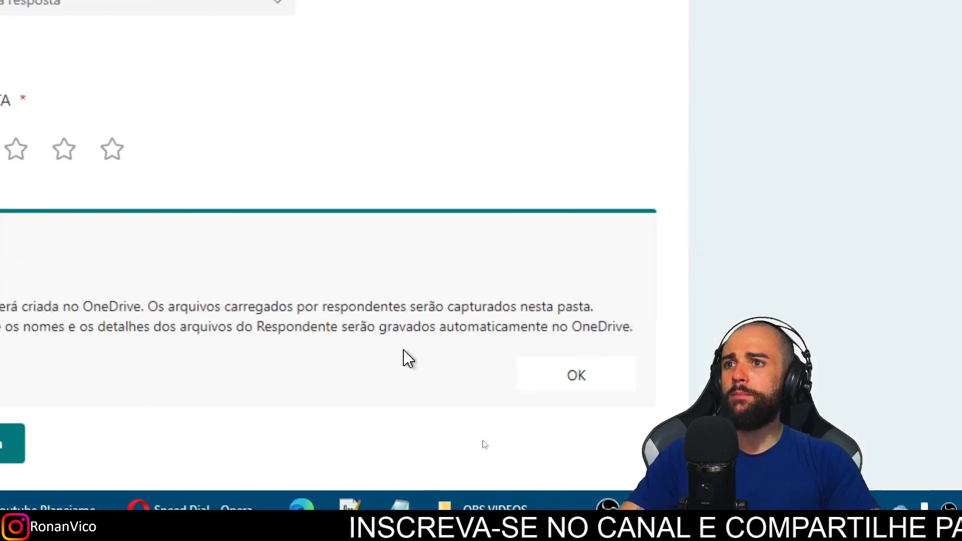
left_click(854, 375)
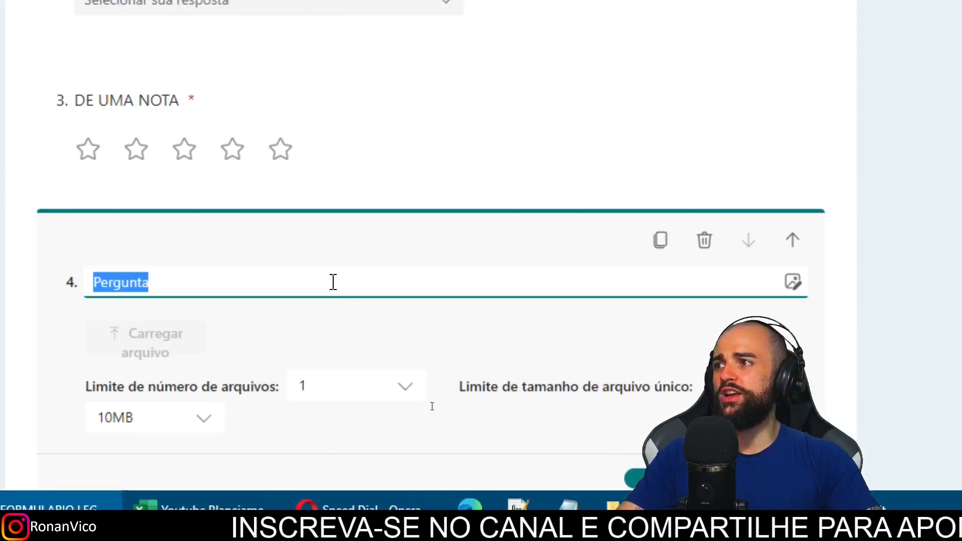
type("COLOQUE UMA IMAGEM ")
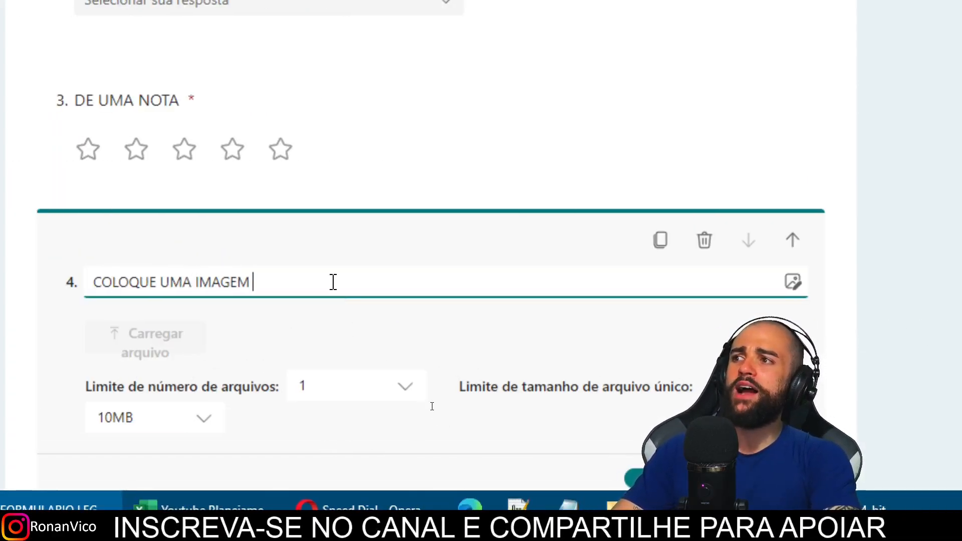
type("AQUI")
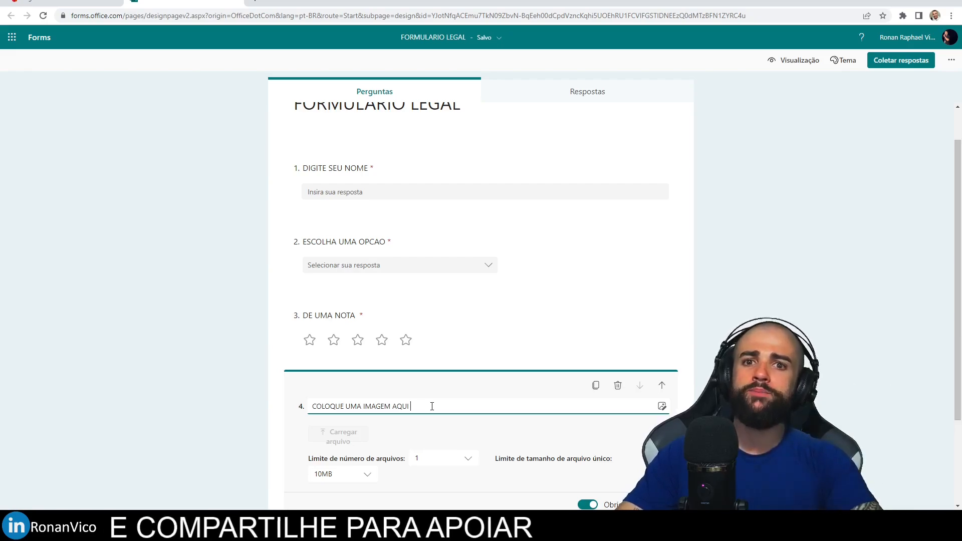
left_click(721, 308)
Copy the form's response link and open it in a new browser tab.
scroll(693, 300, "up", 1)
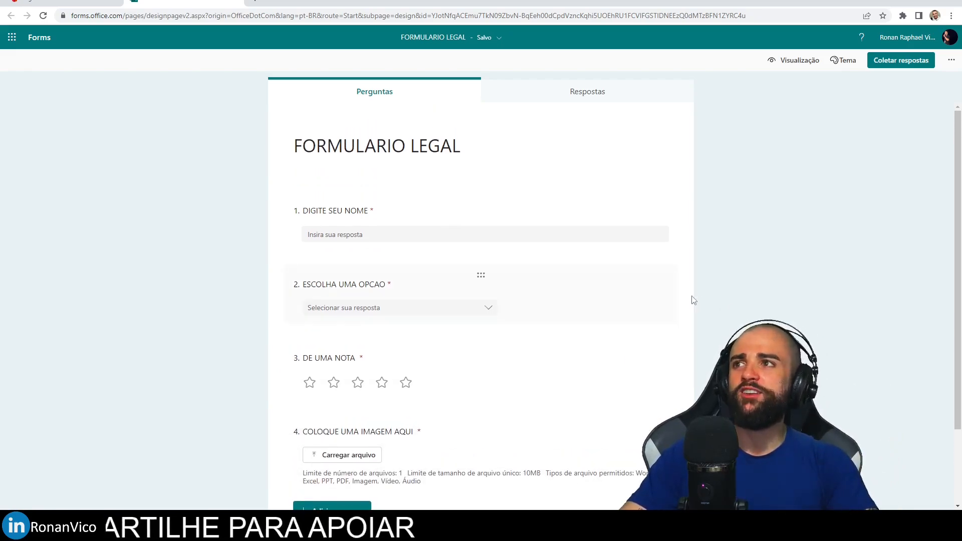
scroll(423, 434, "down", 2)
scroll(247, 272, "up", 2)
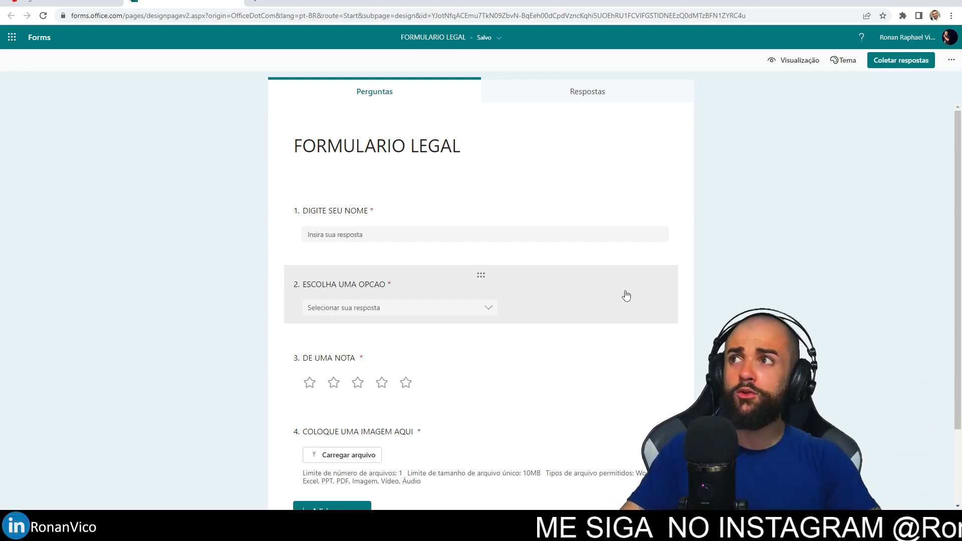
left_click(900, 68)
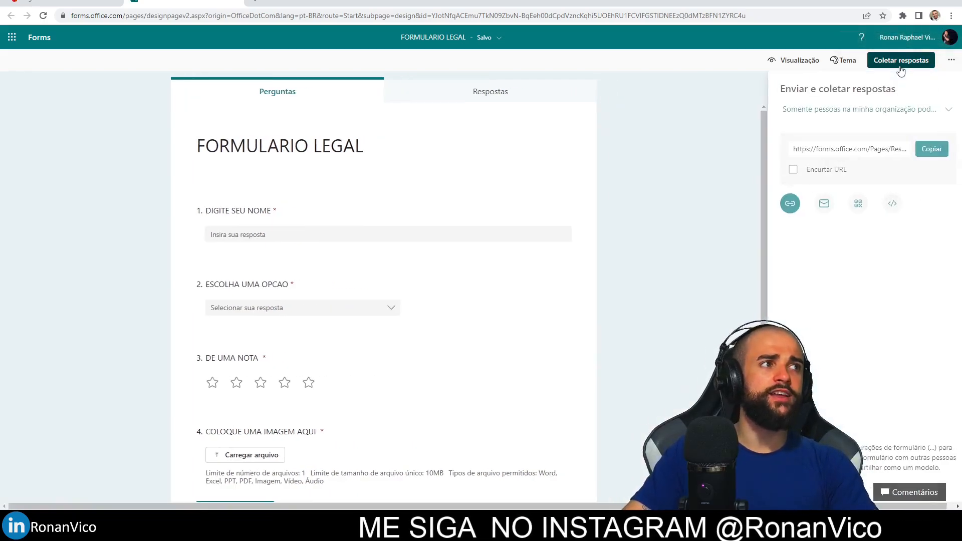
left_click(925, 149)
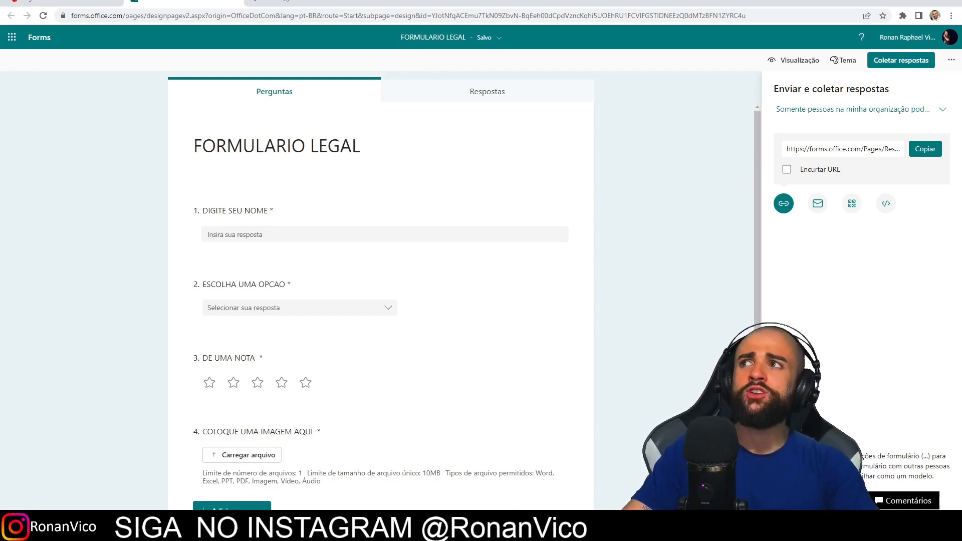
left_click(263, 3)
type("https://forms.office.com/Pages/ResponsePage.aspx?id=YJotNfqACEmu7TkN09ZbvN-BqEeh00dCpdVzncKqhi5UOEhRU1FCVlFGSTlDNEEzQ0dMTzBFN1ZYRC4u")
key("Return")
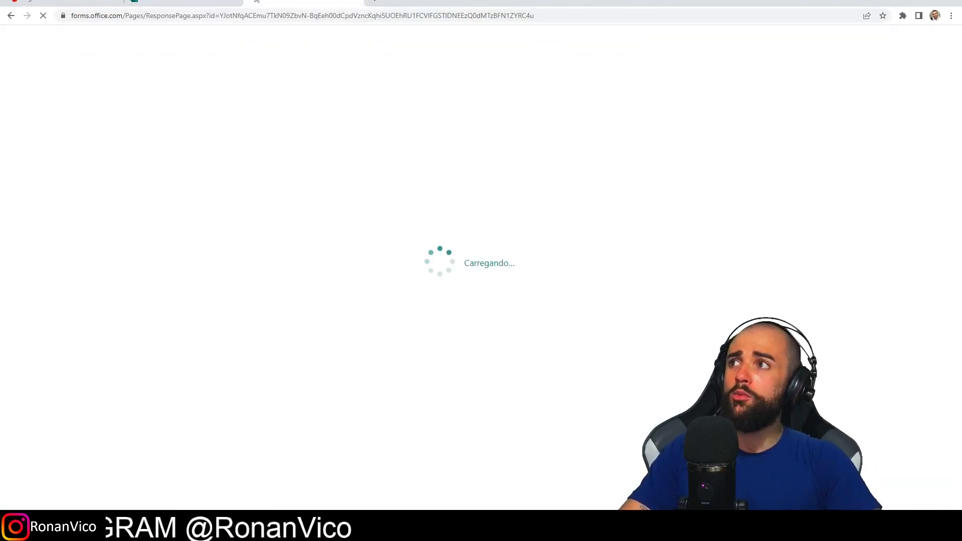
Answer the form with the respondent's name, choose BANANA in question 2, and give three stars in question 3.
scroll(485, 230, "down", 2)
scroll(687, 264, "up", 2)
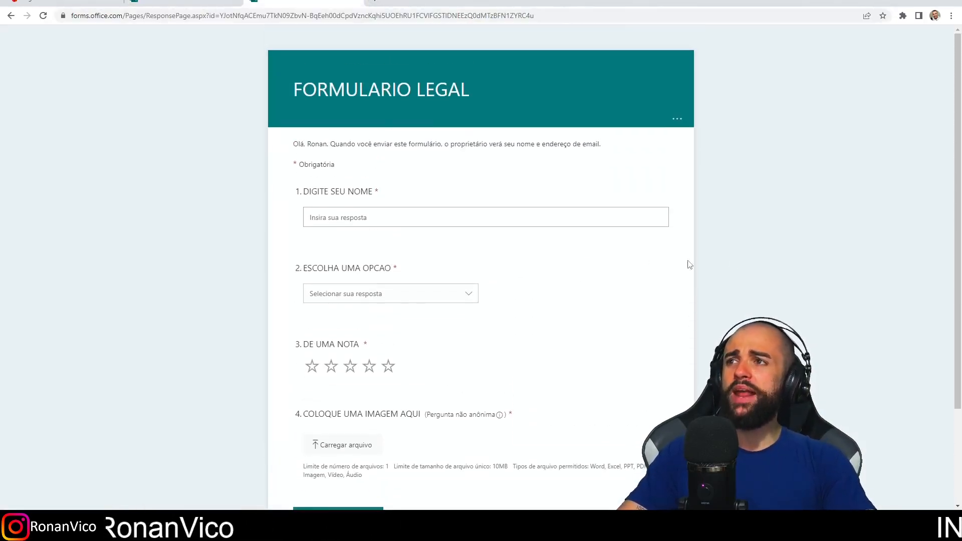
scroll(717, 255, "down", 1)
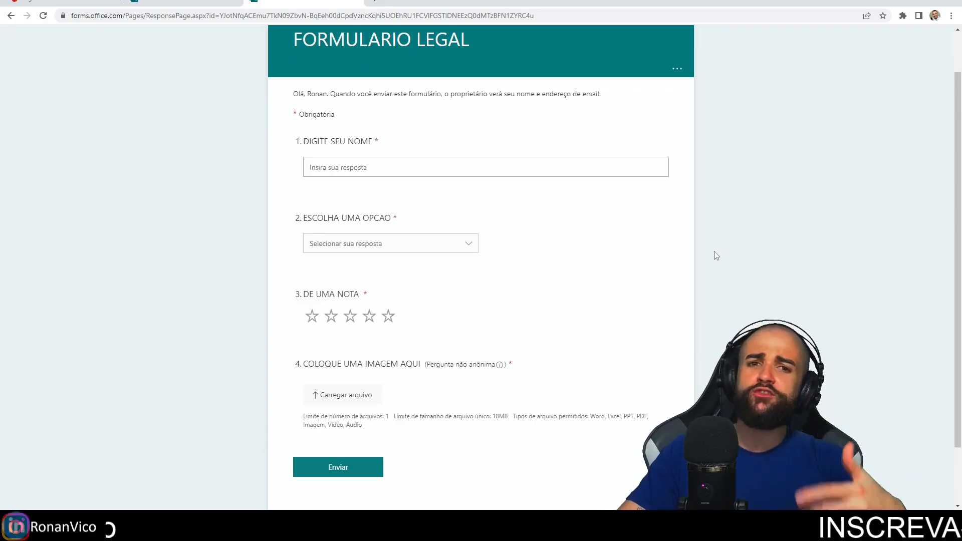
left_click(458, 169)
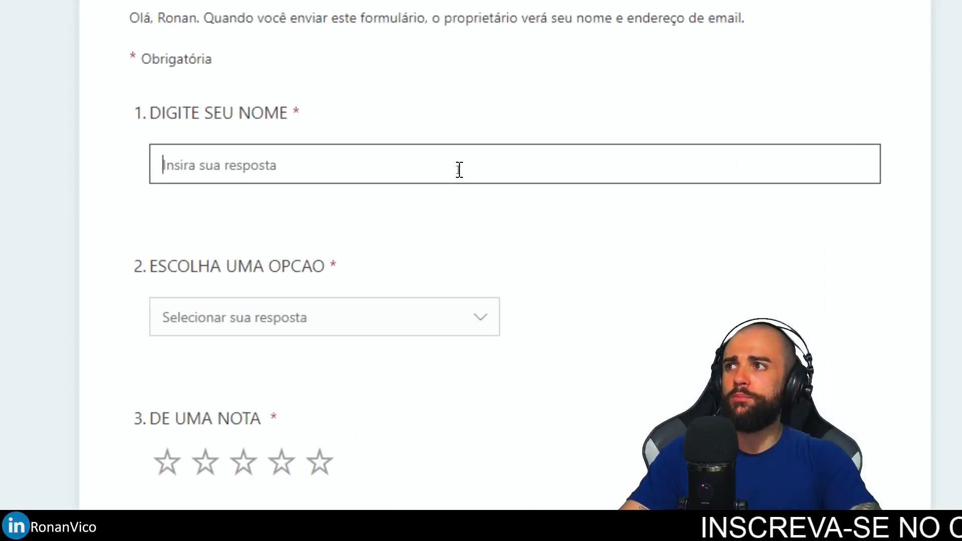
left_click(344, 316)
left_click(281, 356)
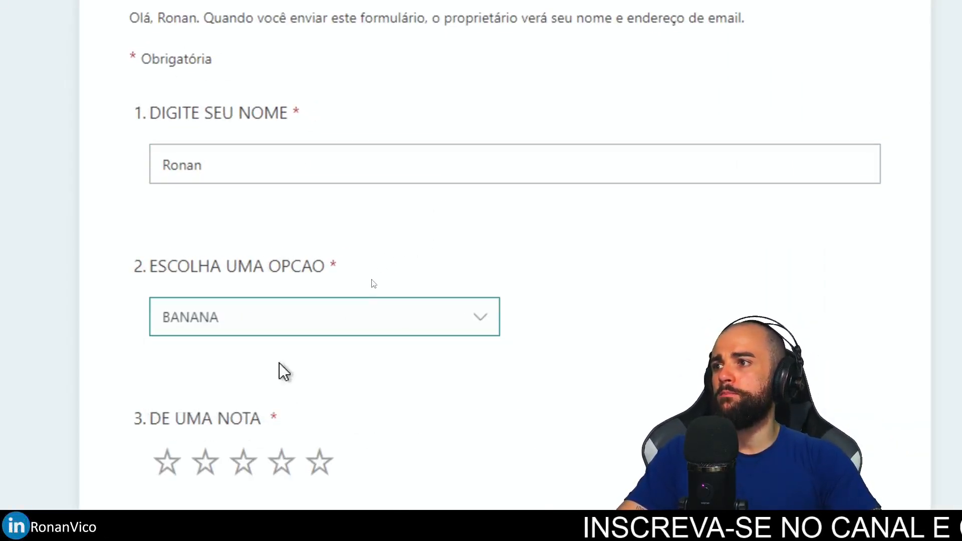
scroll(223, 291, "down", 5)
left_click(243, 226)
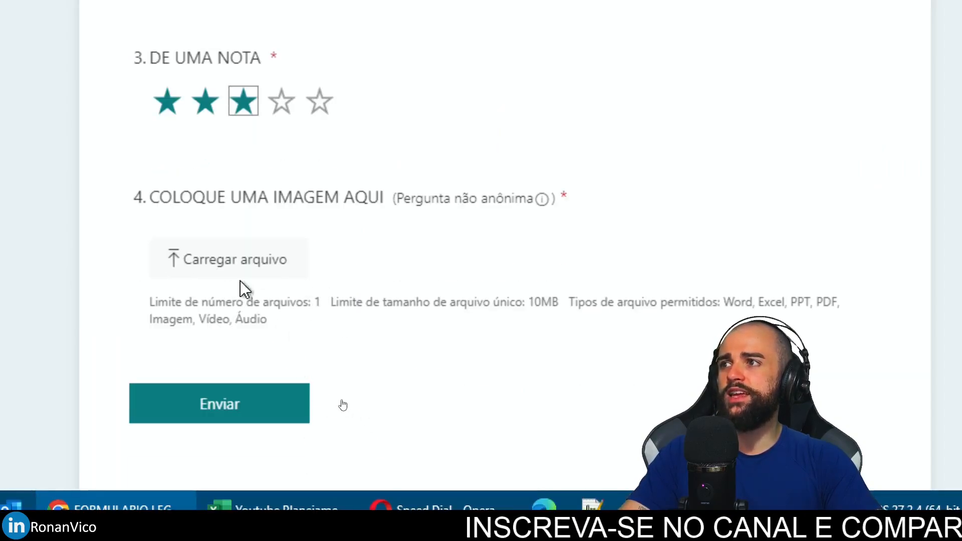
Upload the image "WhatsApp Image 2022-07-13 at 3.22.25 PM.jpeg" as the answer to question 4 and submit the form.
scroll(511, 350, "down", 1)
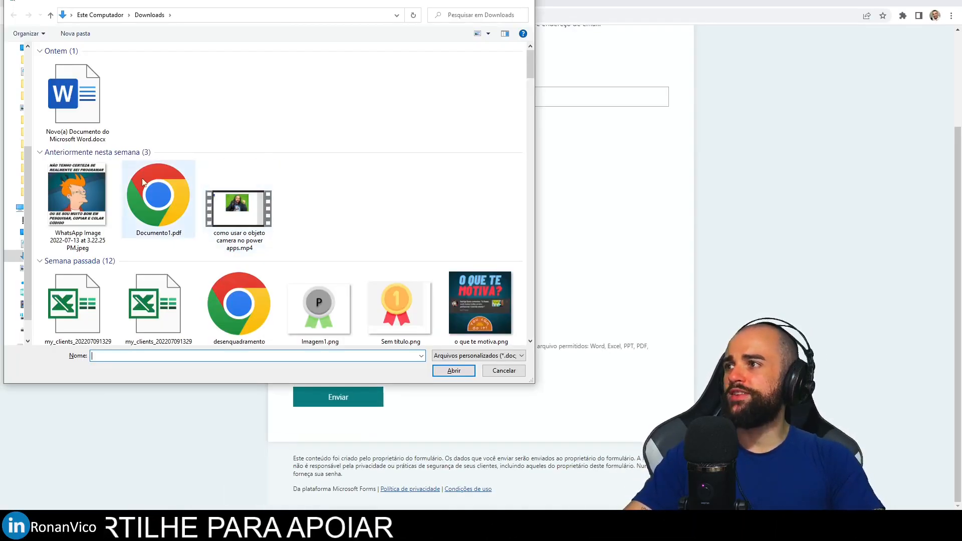
double_click(97, 189)
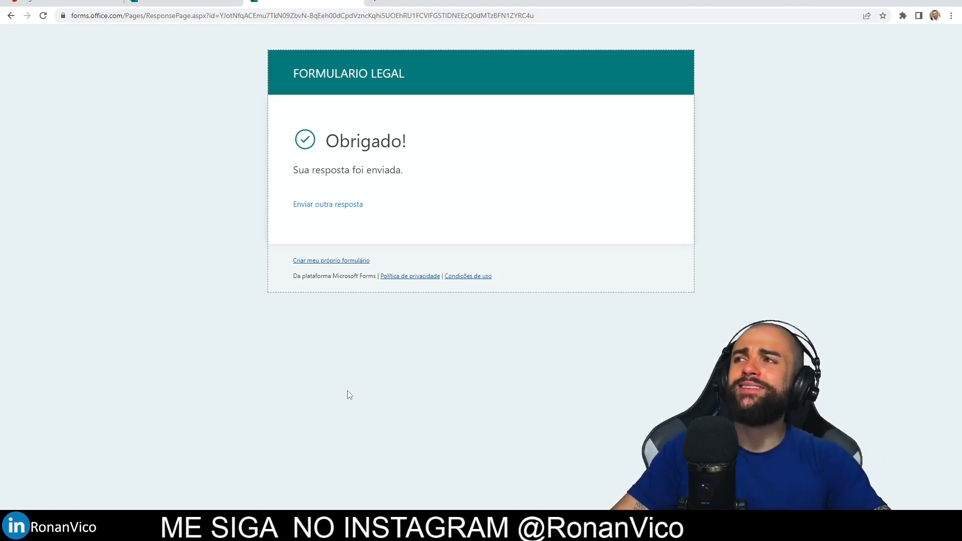
Return to the form editor and review the response summary for all four questions of FORMULARIO LEGAL.
left_click(221, 2)
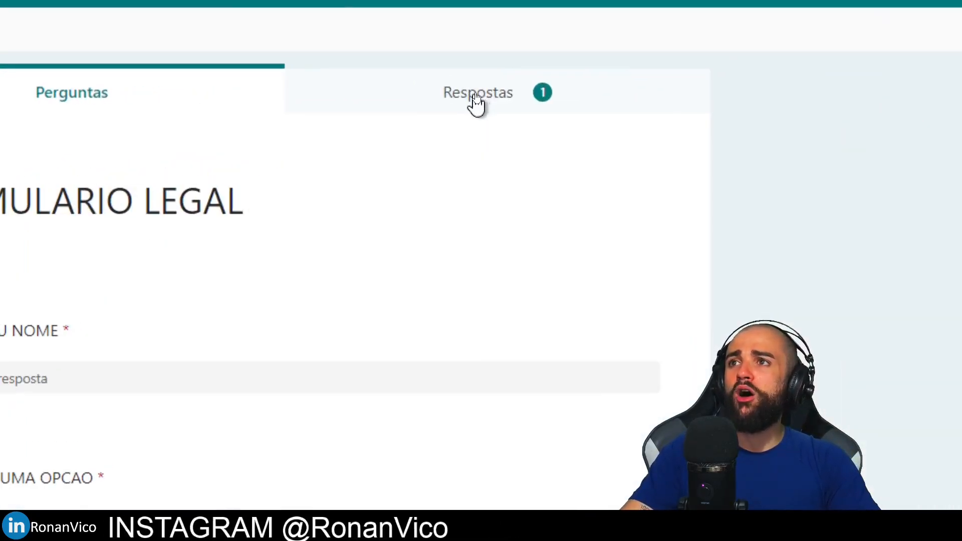
left_click(493, 91)
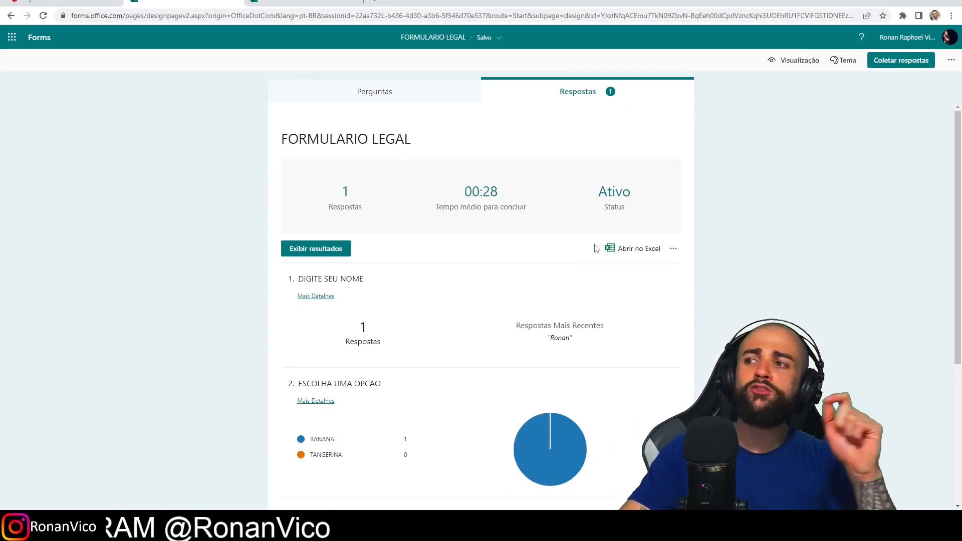
scroll(646, 320, "down", 4)
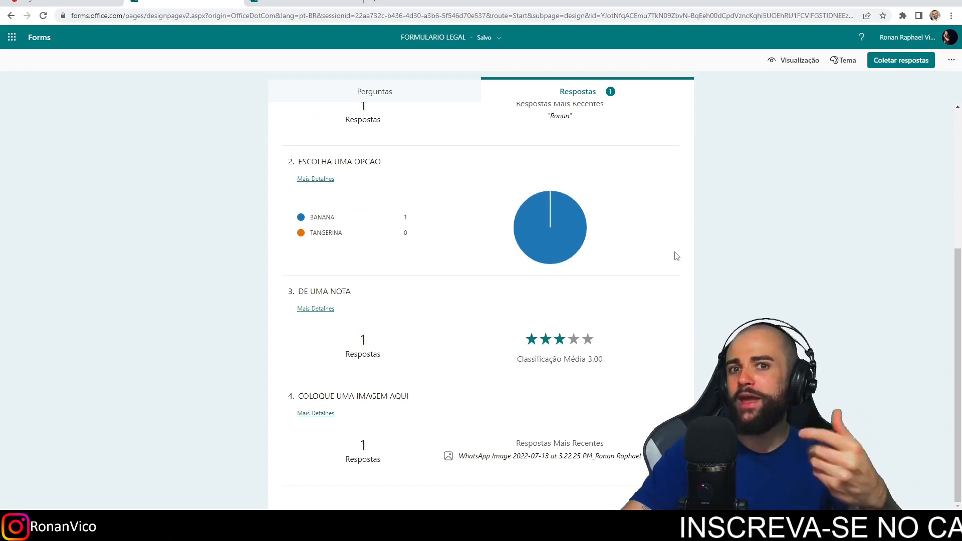
scroll(676, 256, "up", 4)
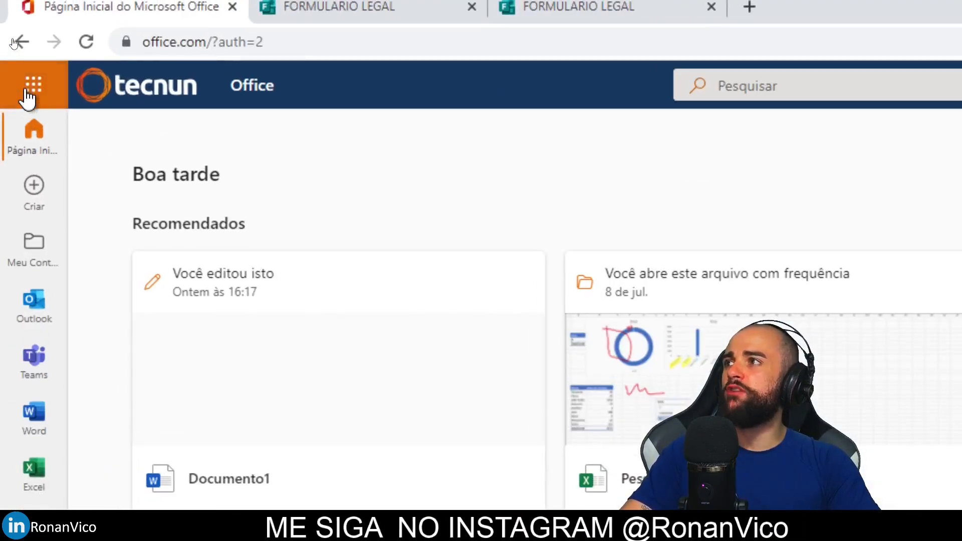
Open Power Automate from the Office home page's app list and look back at the form's response summary.
left_click(15, 37)
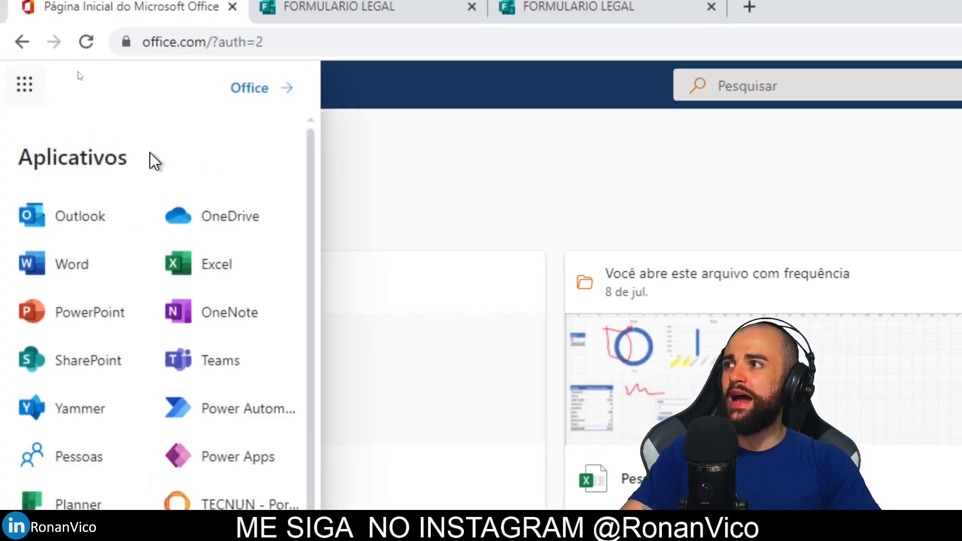
left_click(220, 418)
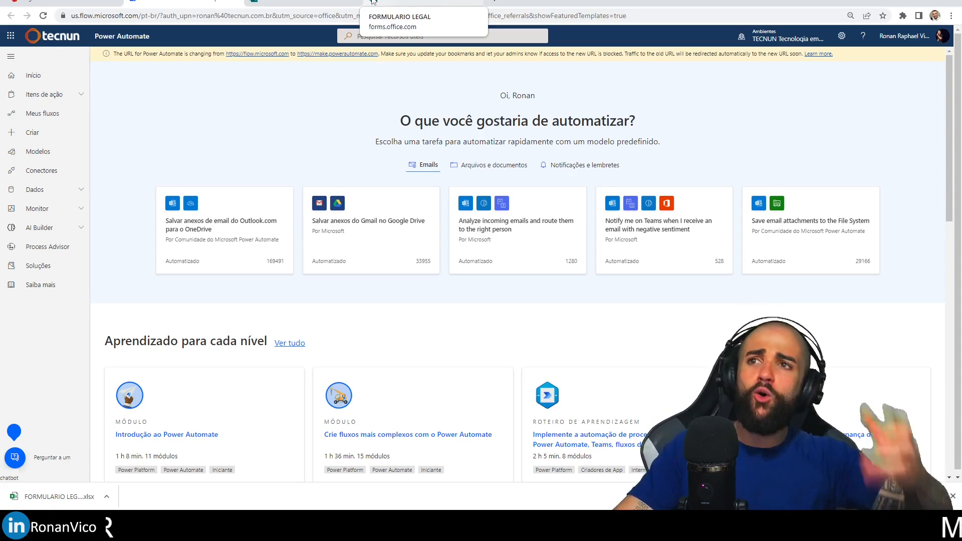
left_click(372, 1)
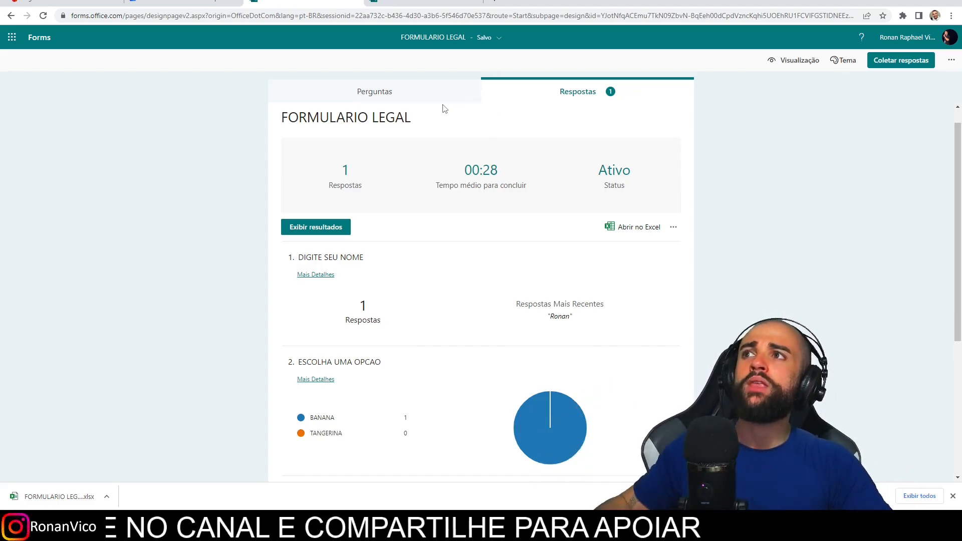
left_click(494, 2)
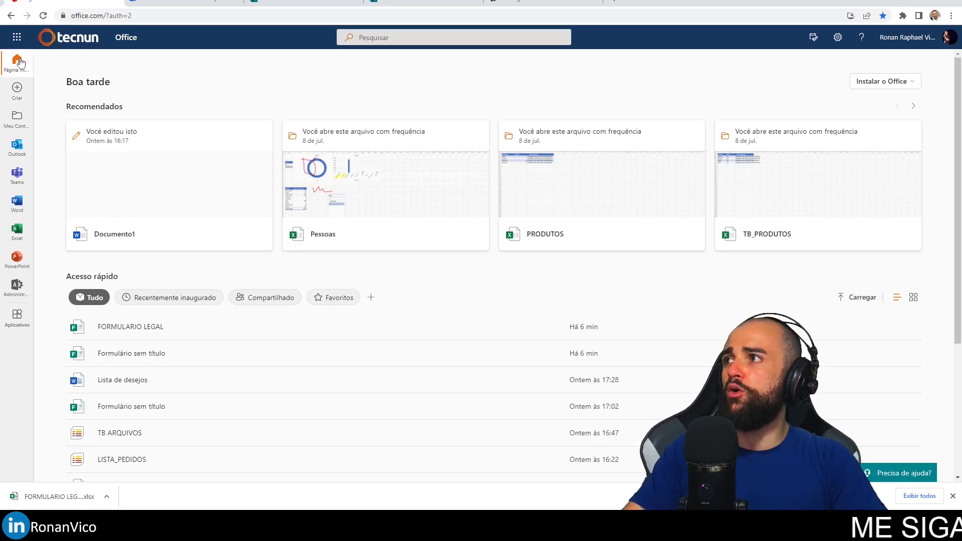
Open OneDrive from the Office home page, create a folder named FORMS POWER BI in Meus arquivos, and open it.
left_click(15, 37)
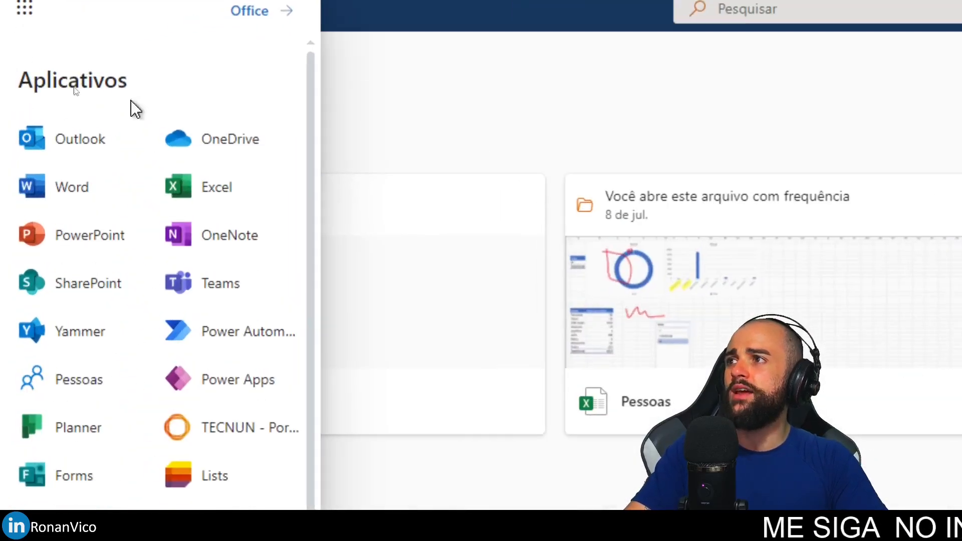
left_click(208, 143)
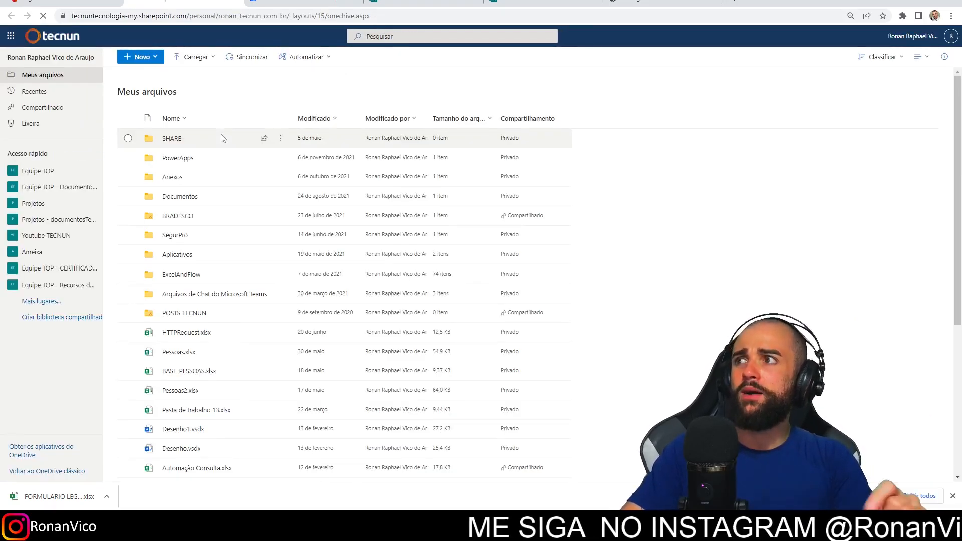
left_click(147, 58)
left_click(143, 75)
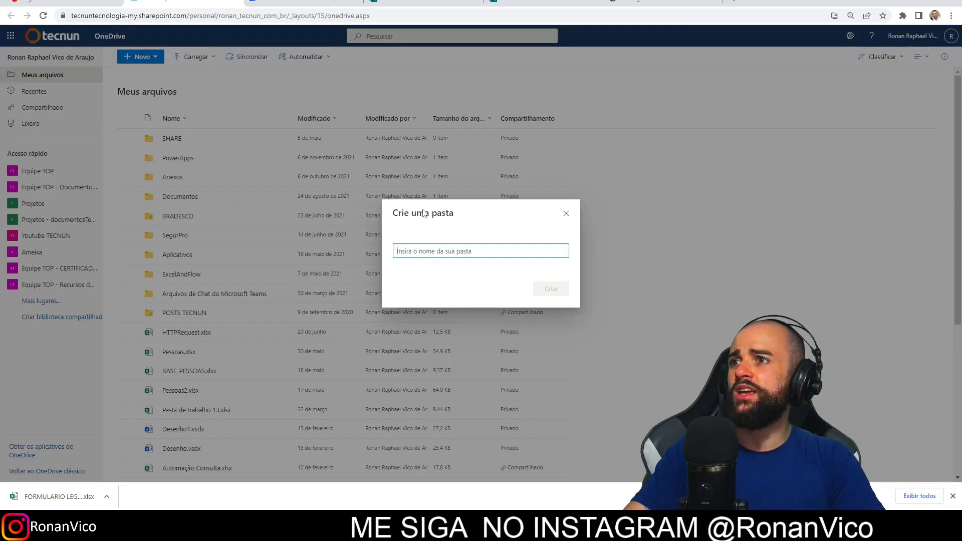
type("FORMS")
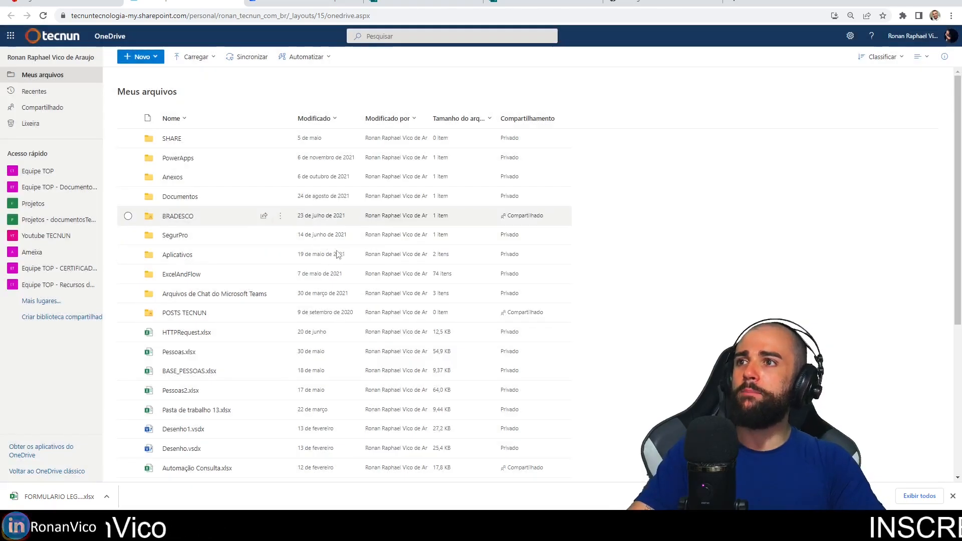
left_click(203, 139)
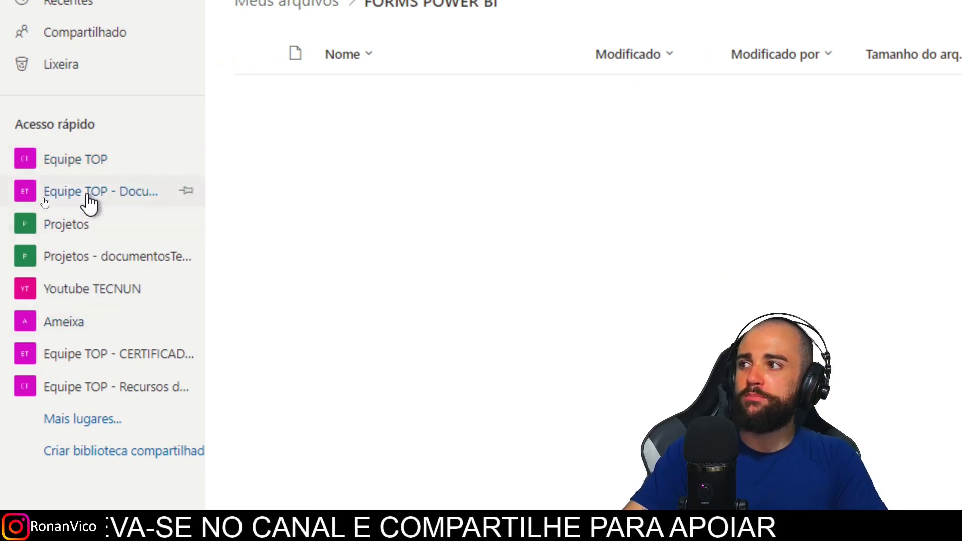
Create a new Excel workbook in the FORMS POWER BI folder and rename it RESPOSTAS FORM LEGAL.
left_click(303, 85)
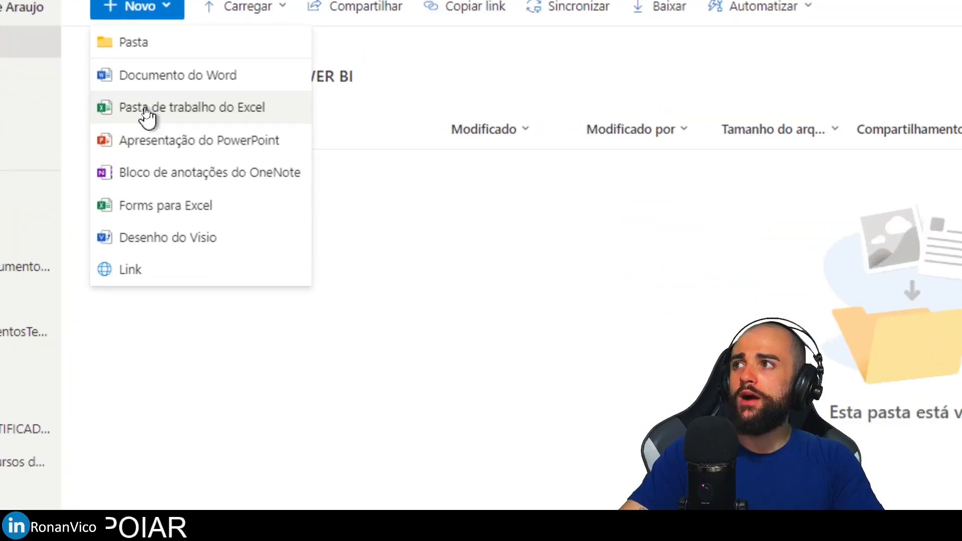
left_click(147, 116)
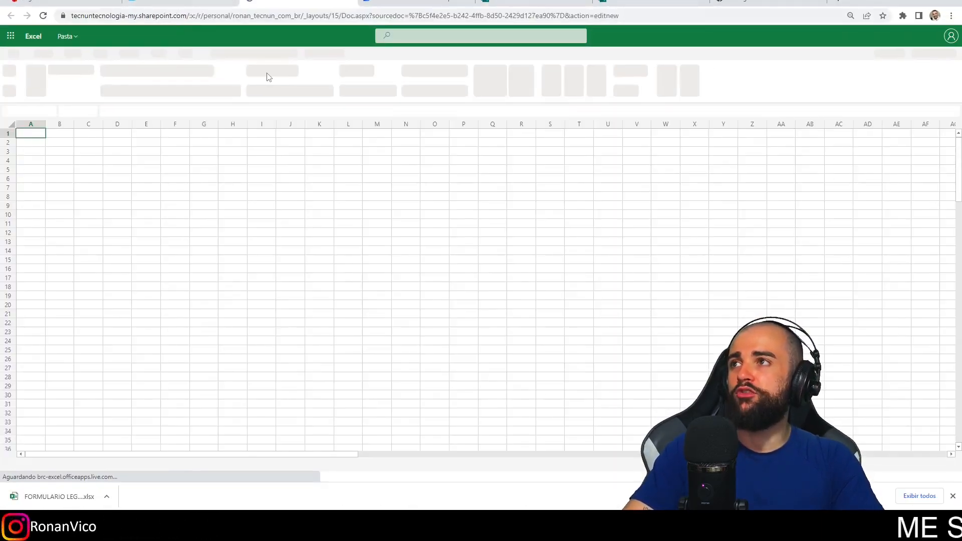
left_click(63, 36)
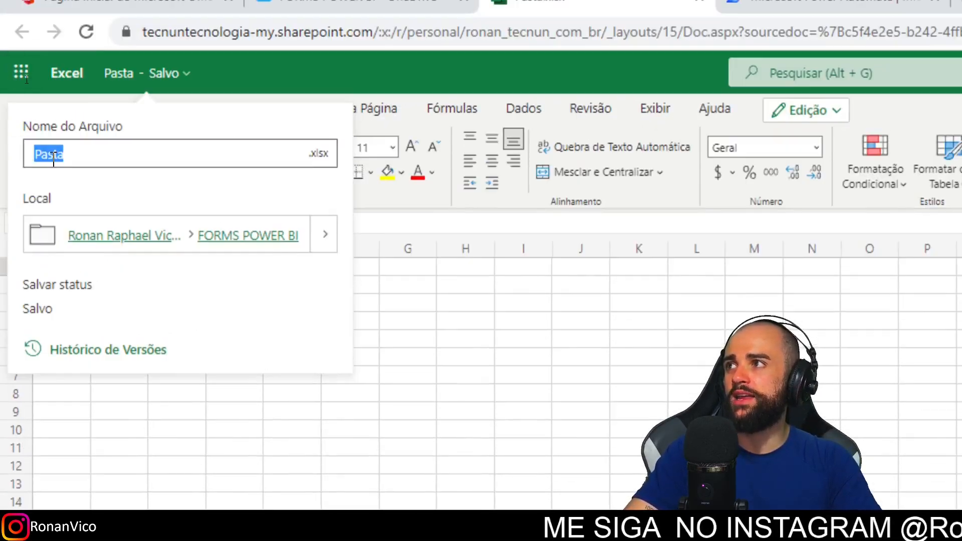
type("RESPOSTAS FORM LEGAL")
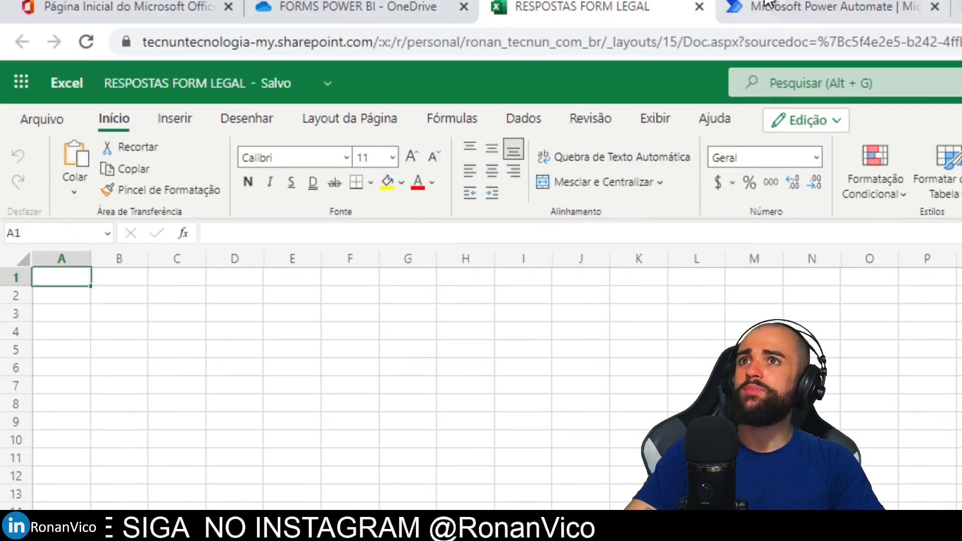
Check the four form questions in the response summary to determine the needed columns, and return to the RESPOSTAS FORM LEGAL workbook.
left_click(383, 1)
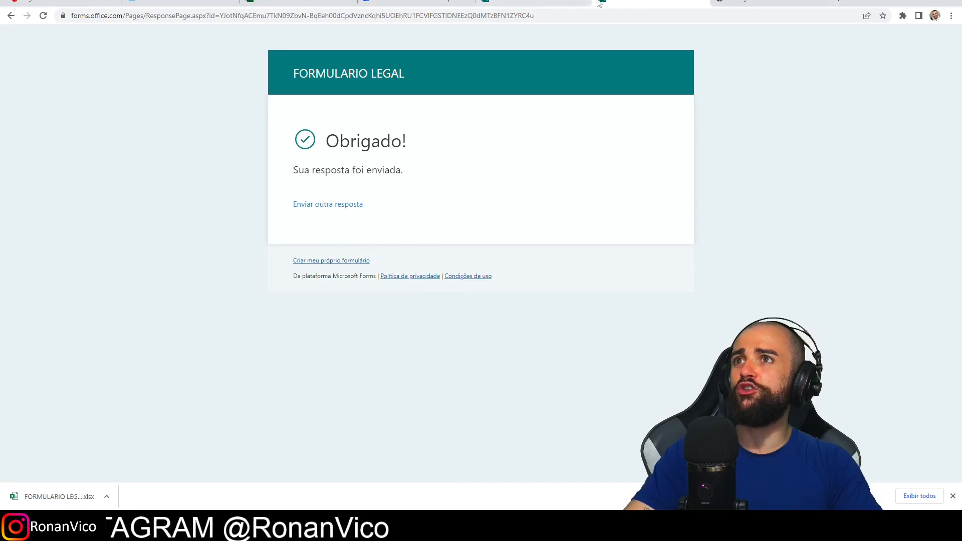
left_click(576, 2)
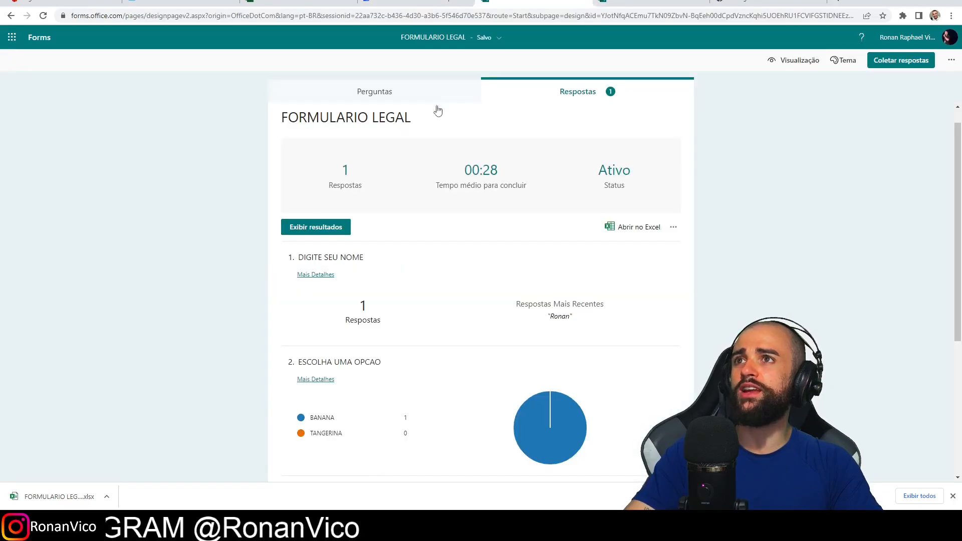
scroll(332, 178, "down", 3)
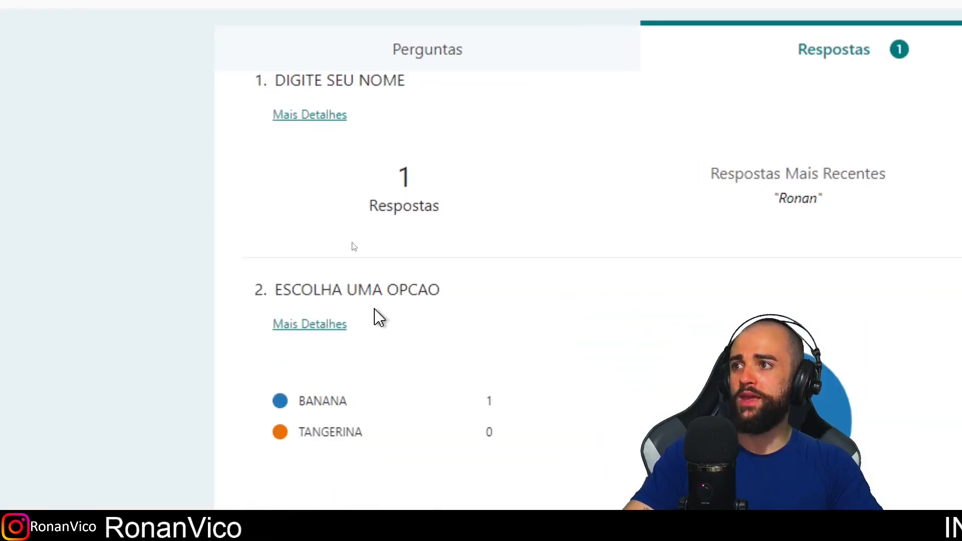
scroll(348, 225, "down", 3)
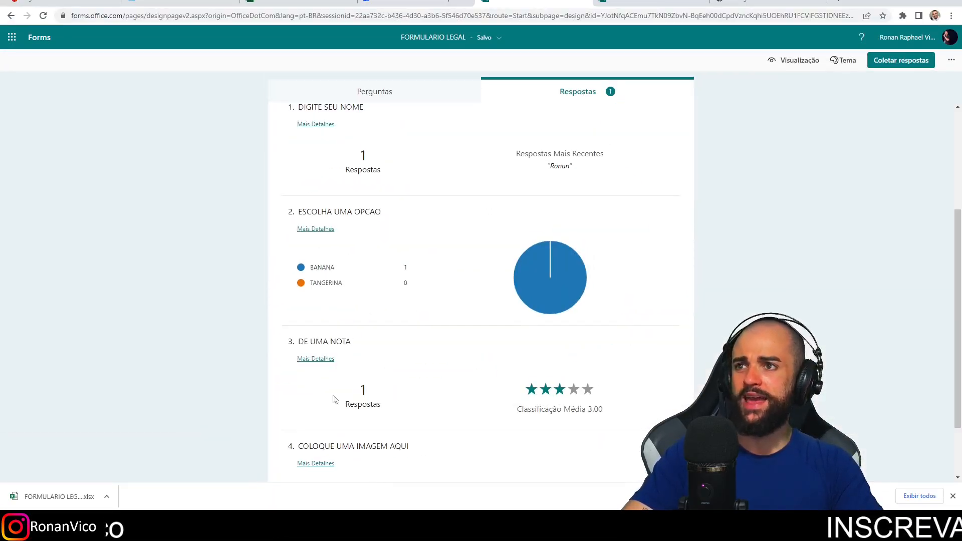
left_click(359, 2)
left_click(296, 2)
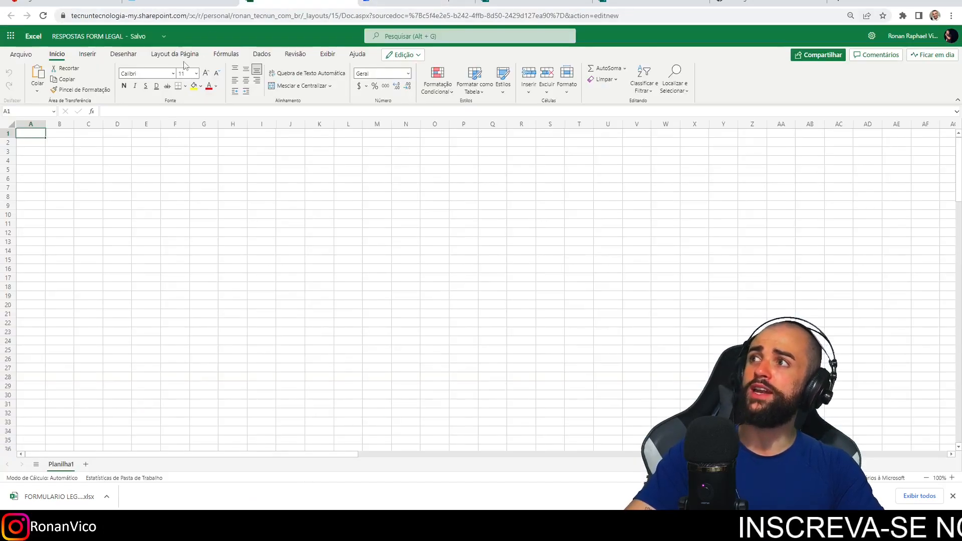
Enter the column headers NOME in cell A1 and FRUTA in cell B1.
left_click(21, 134)
type("NOME")
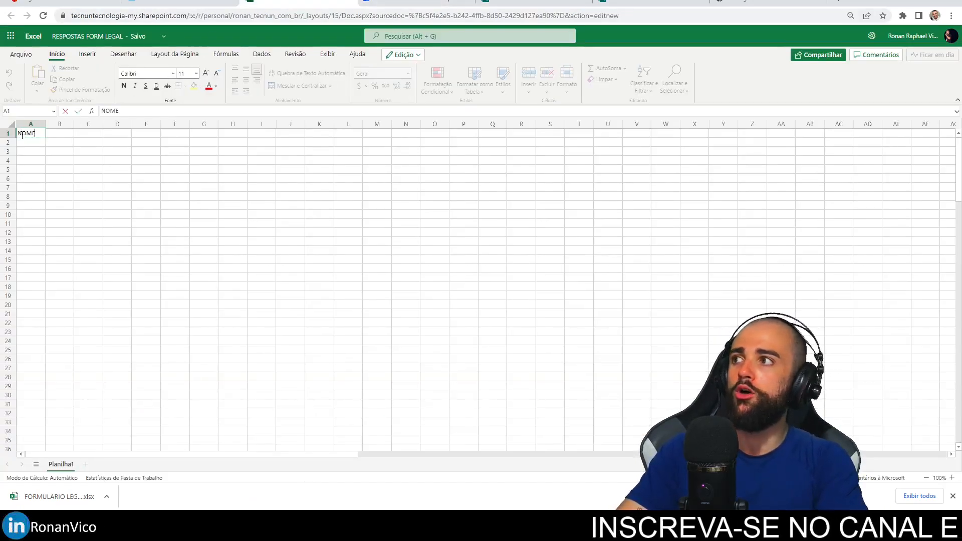
type("OP")
key("BackSpace")
key("BackSpace")
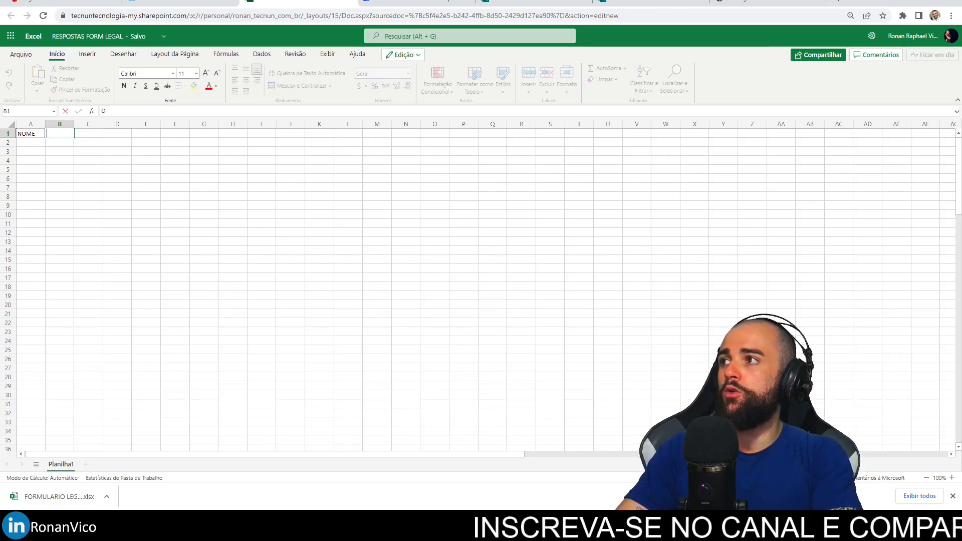
left_click(89, 133)
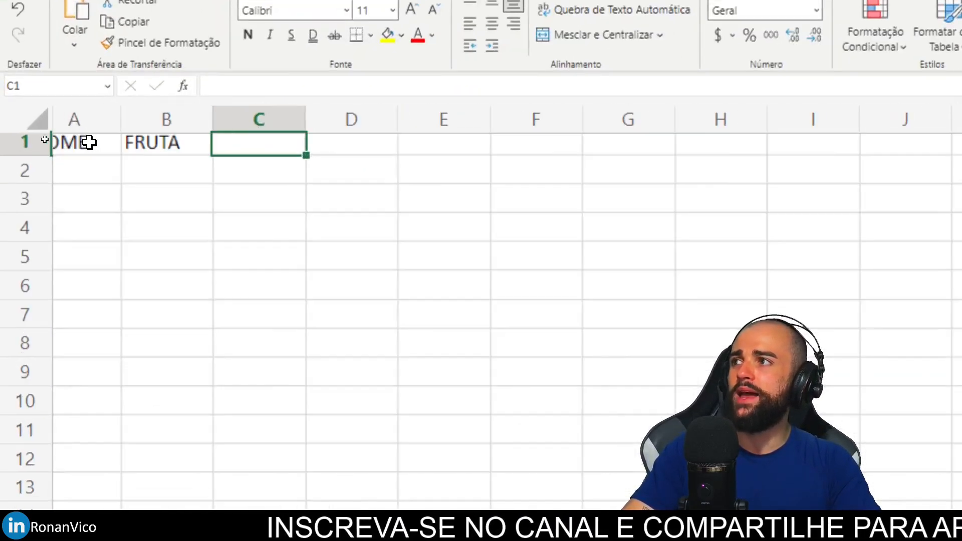
Enter the column headers NOTA in cell C1 and ANEXOS in cell D1.
left_click(30, 133)
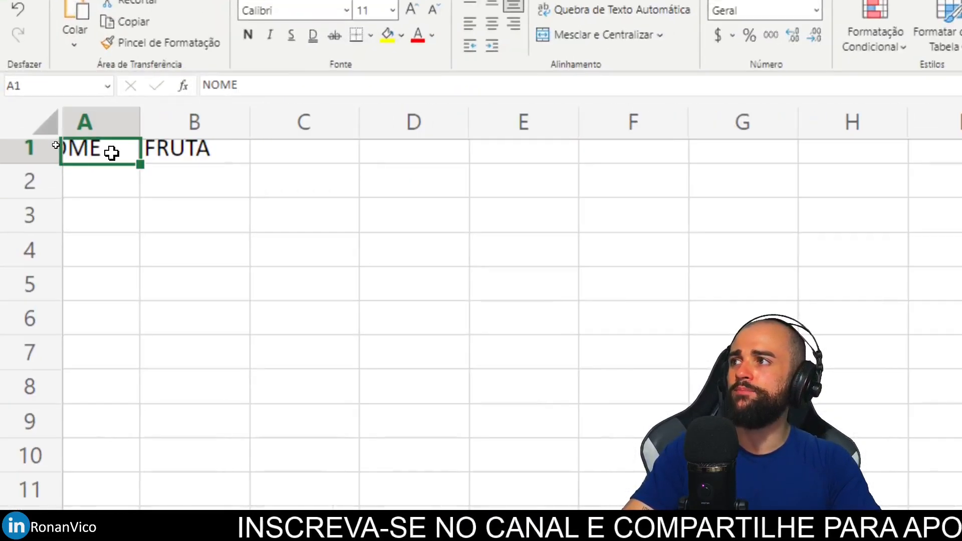
key("Right")
key("Right")
type("NOTA")
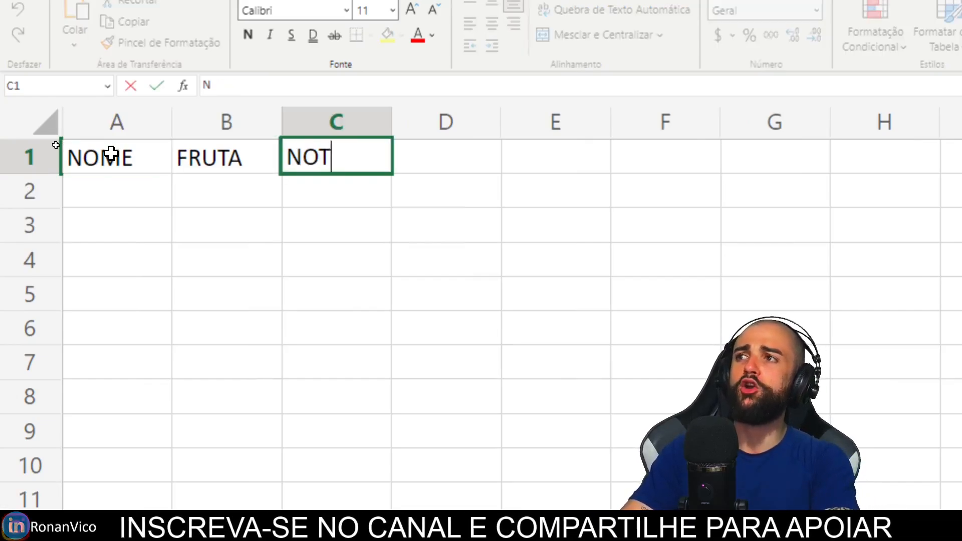
key("Return")
key("Up")
key("Right")
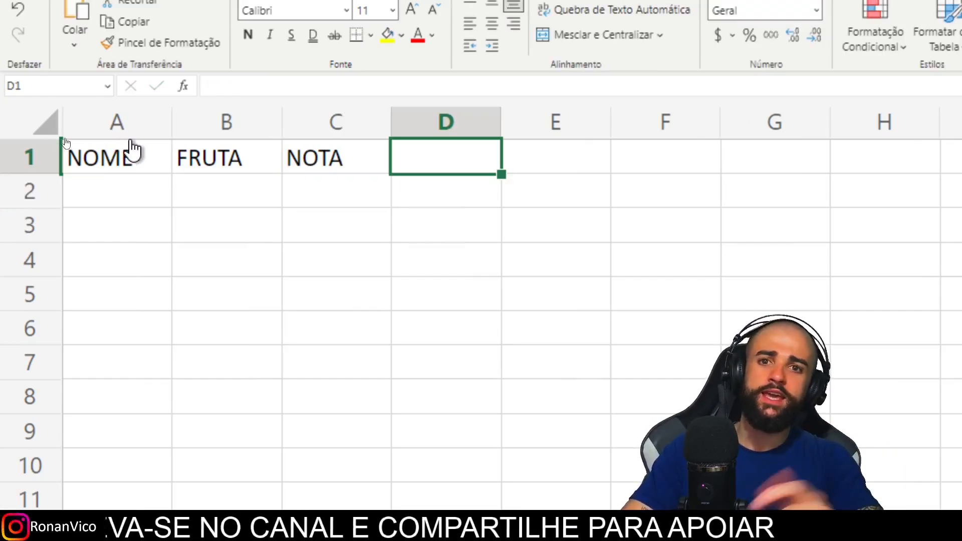
type("ANEXOS")
key("Return")
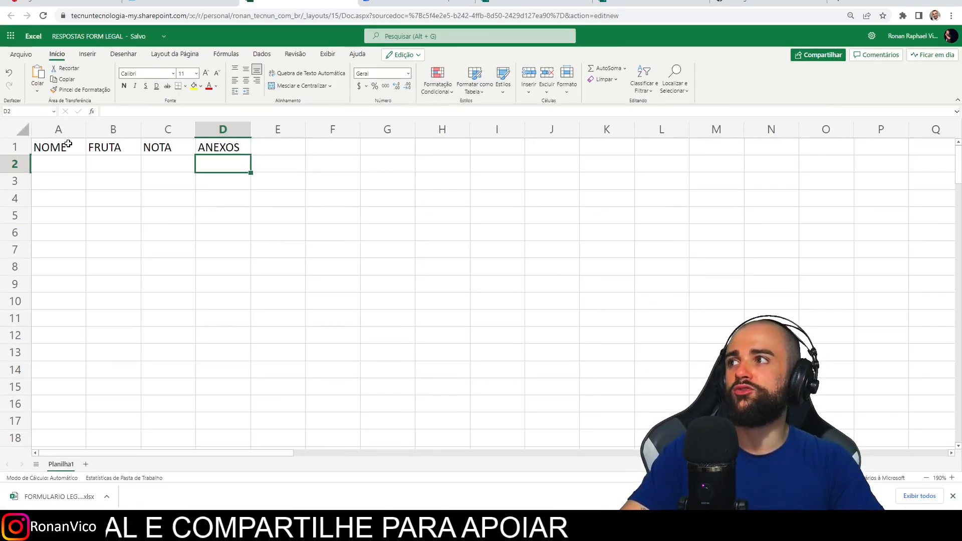
Convert the range A1:D2 into a table that uses the first row as its headers.
left_click_drag(142, 152, 417, 204)
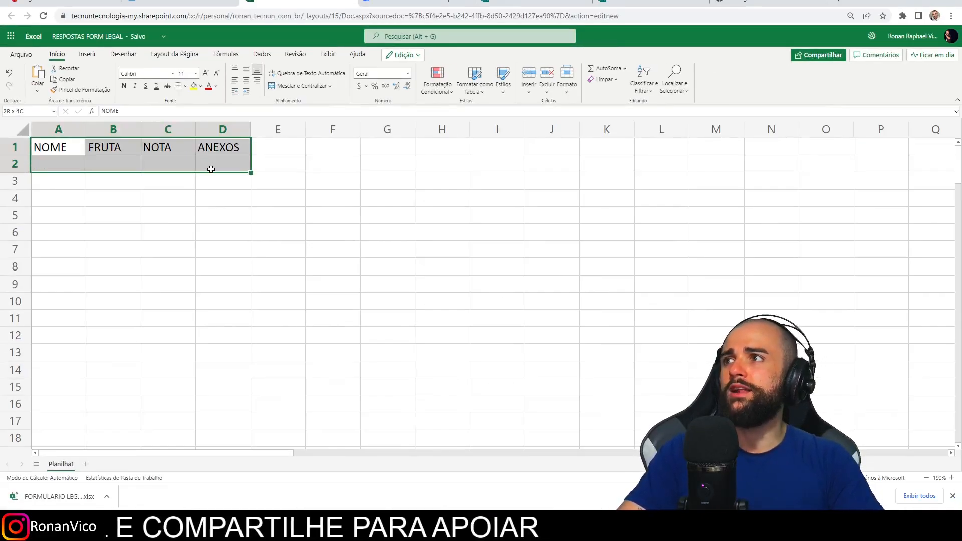
left_click(88, 53)
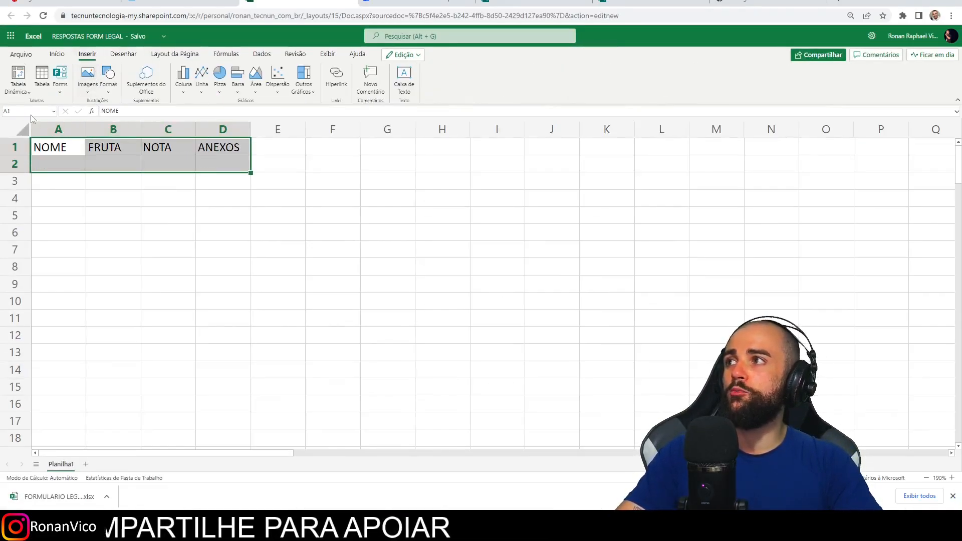
left_click(42, 81)
left_click(422, 257)
left_click(482, 275)
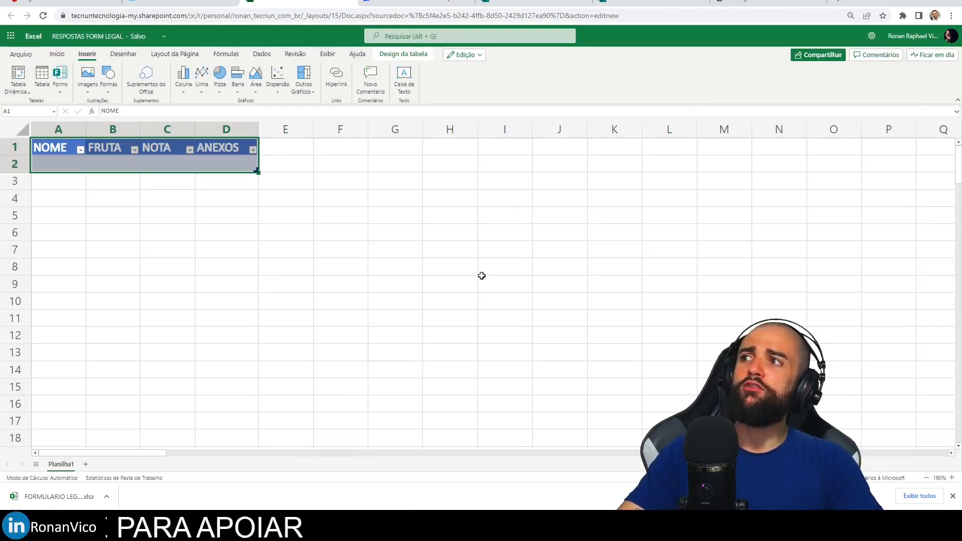
left_click(410, 1)
left_click(299, 3)
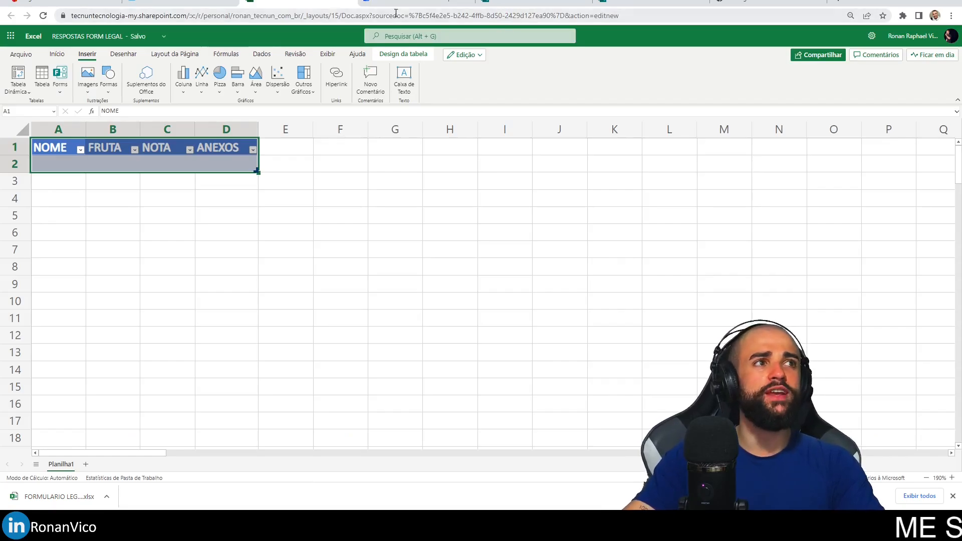
Review the answers in the FORMULARIO LEGAL response summary, and return to the RESPOSTAS FORM LEGAL workbook.
left_click(515, 3)
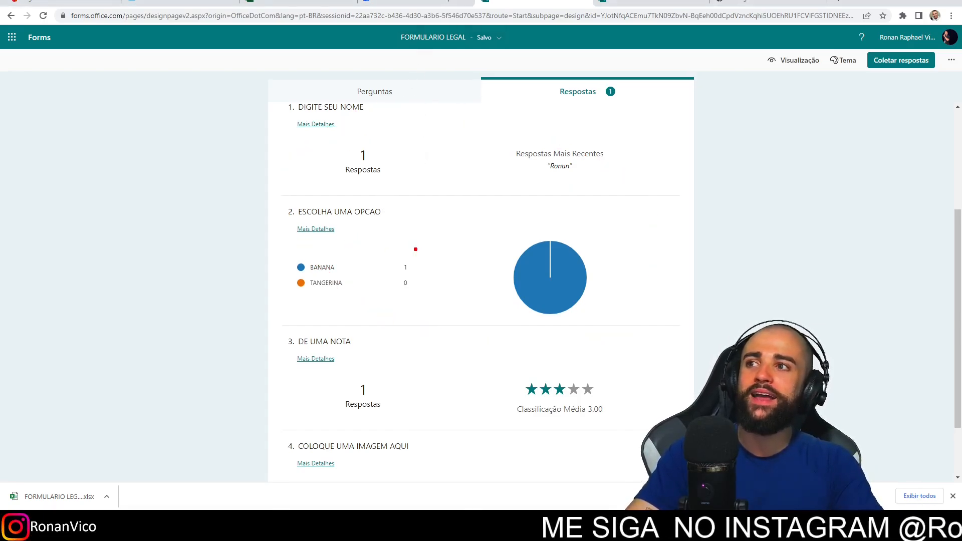
left_click(299, 2)
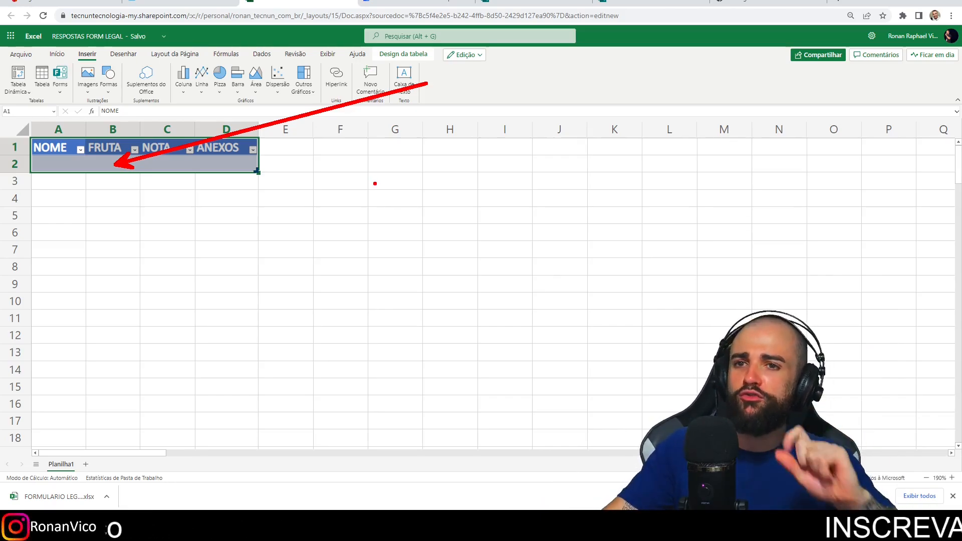
Create a Forms for Excel file named TESTE NOVO in the FORMS POWER BI folder of OneDrive.
left_click(187, 2)
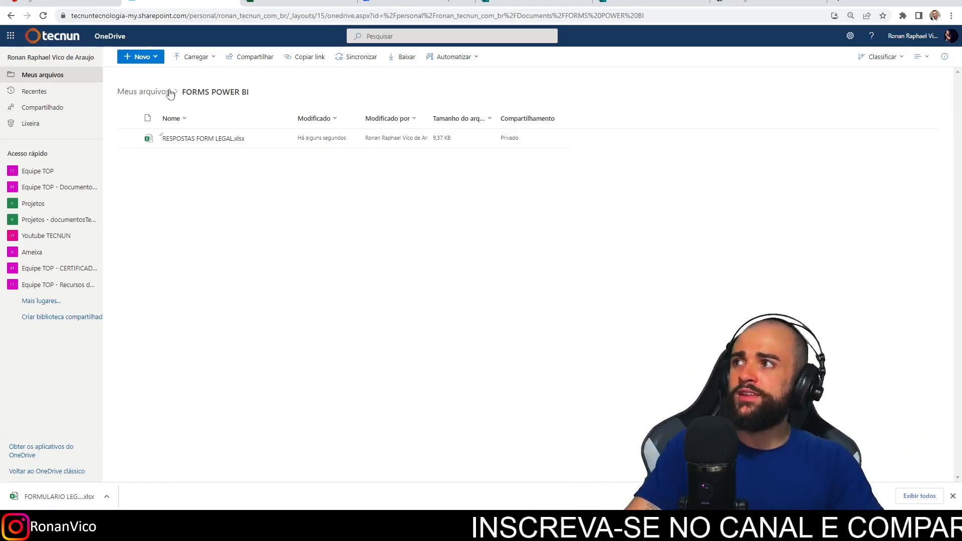
left_click(133, 61)
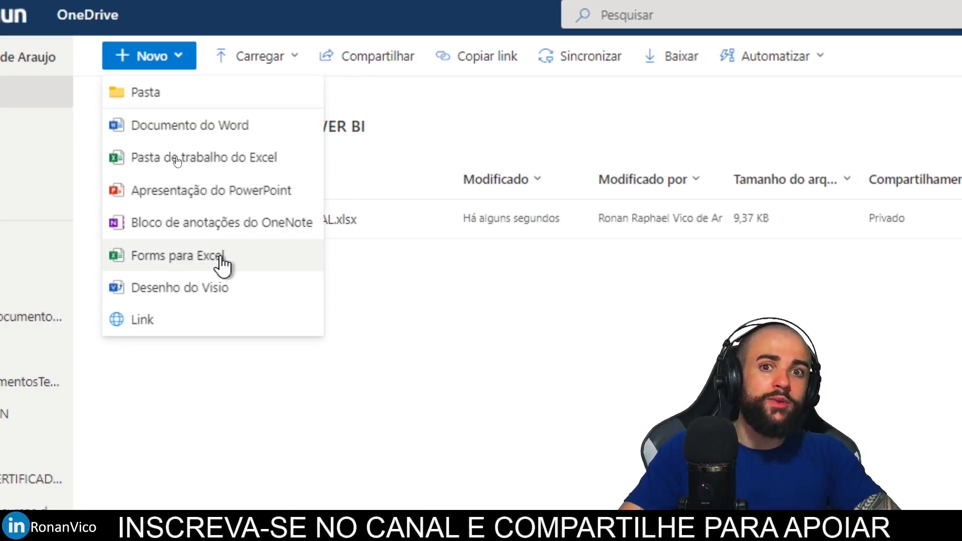
left_click(194, 261)
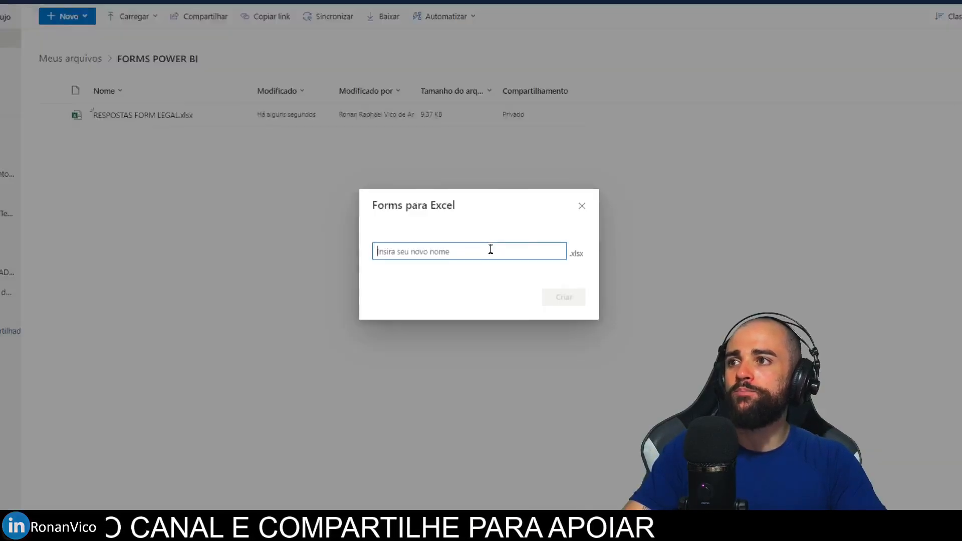
type("TESTE NOVO")
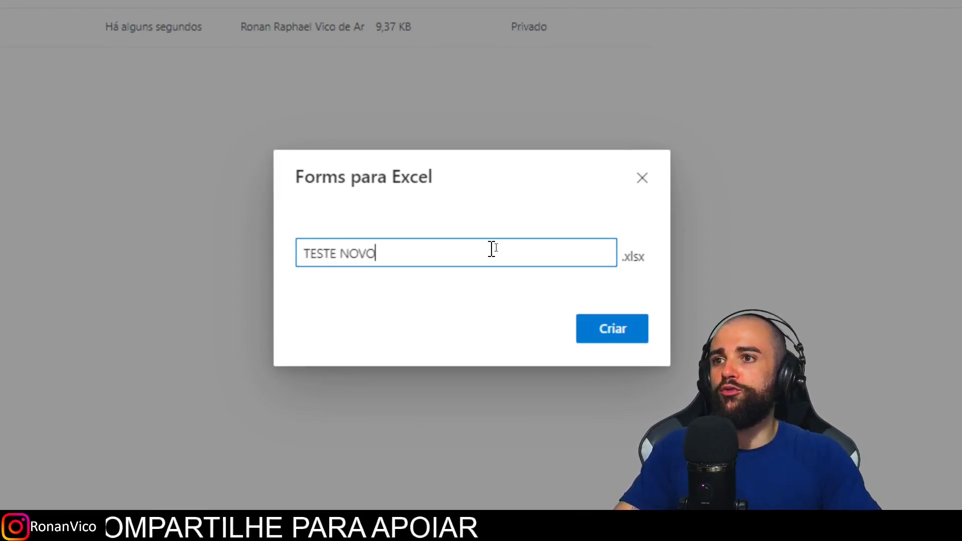
left_click(629, 333)
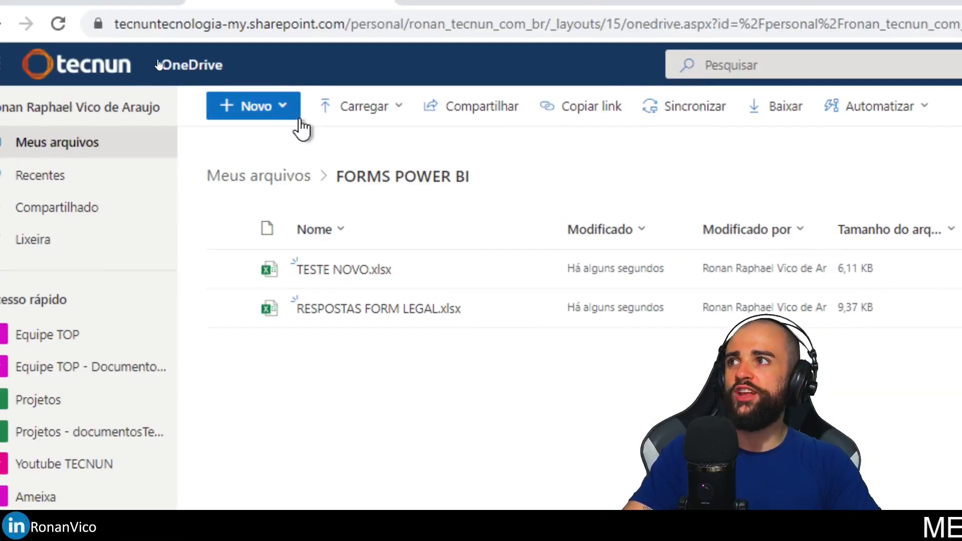
Open TESTE NOVO.xlsx from the FORMS POWER BI folder and look over its worksheet.
left_click(296, 114)
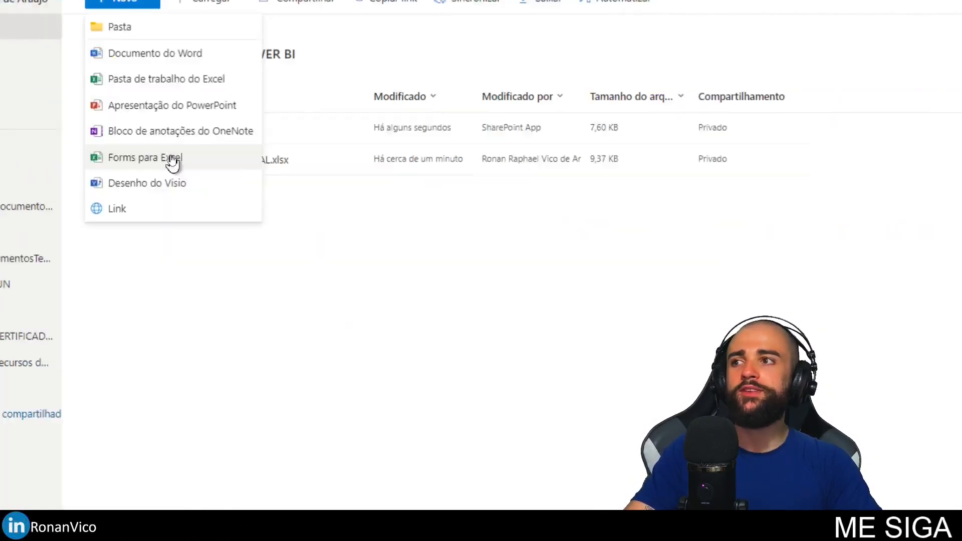
key("Escape")
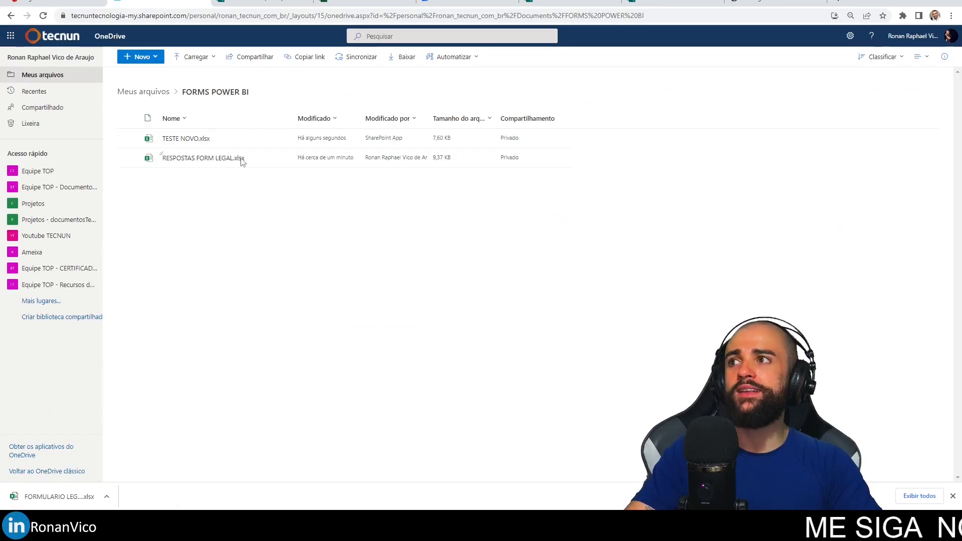
left_click(195, 142)
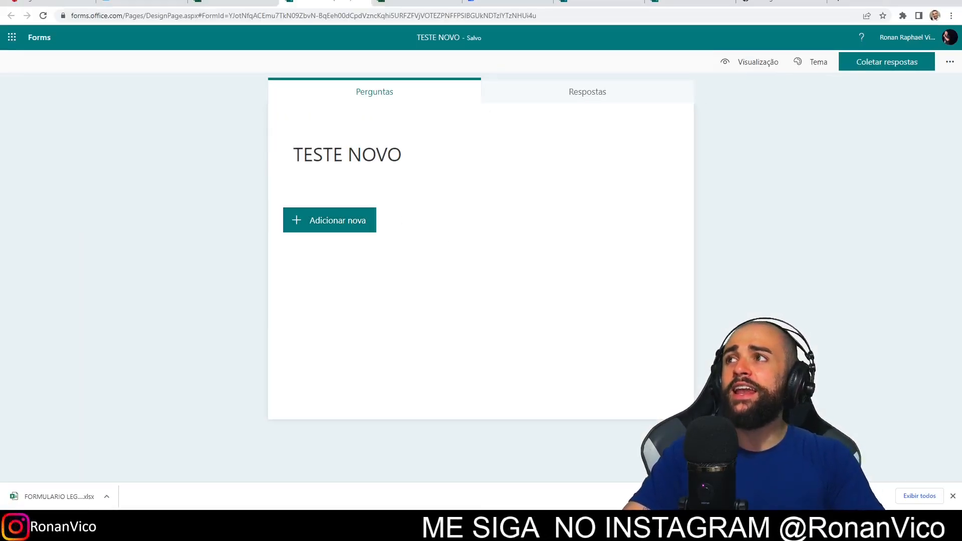
left_click(245, 2)
scroll(144, 379, "up", 3)
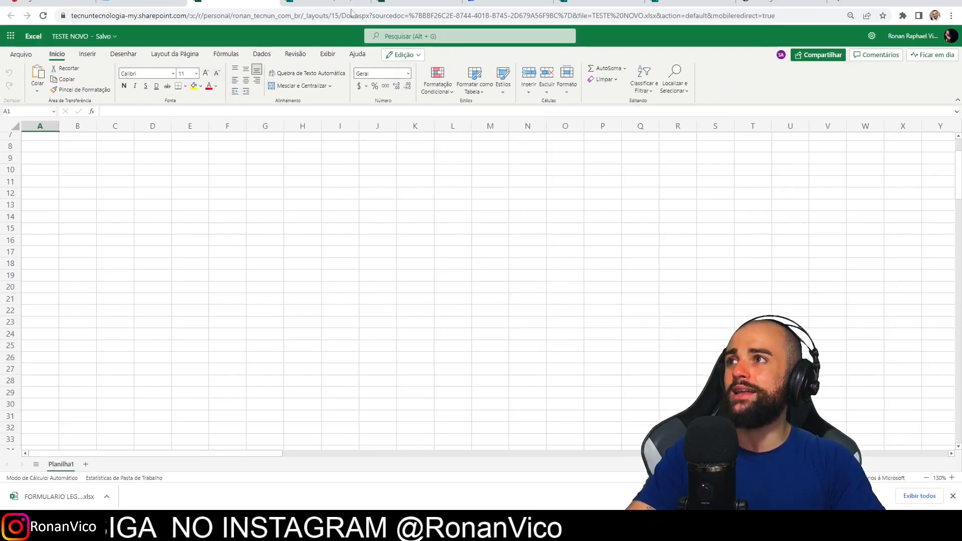
Add a text question titled SEU NOME and a five-star rating question titled NOTA to the TESTE NOVO form.
left_click(352, 2)
left_click(359, 219)
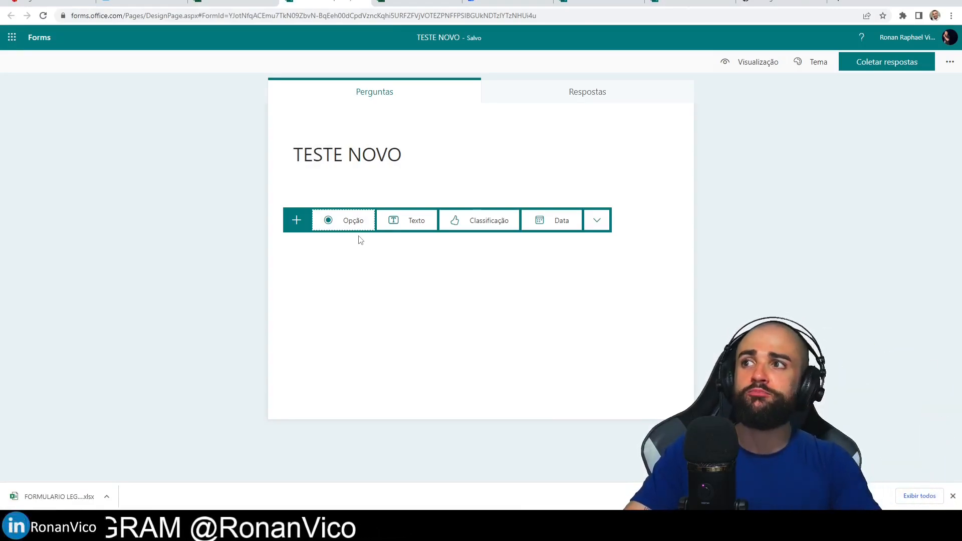
left_click(406, 221)
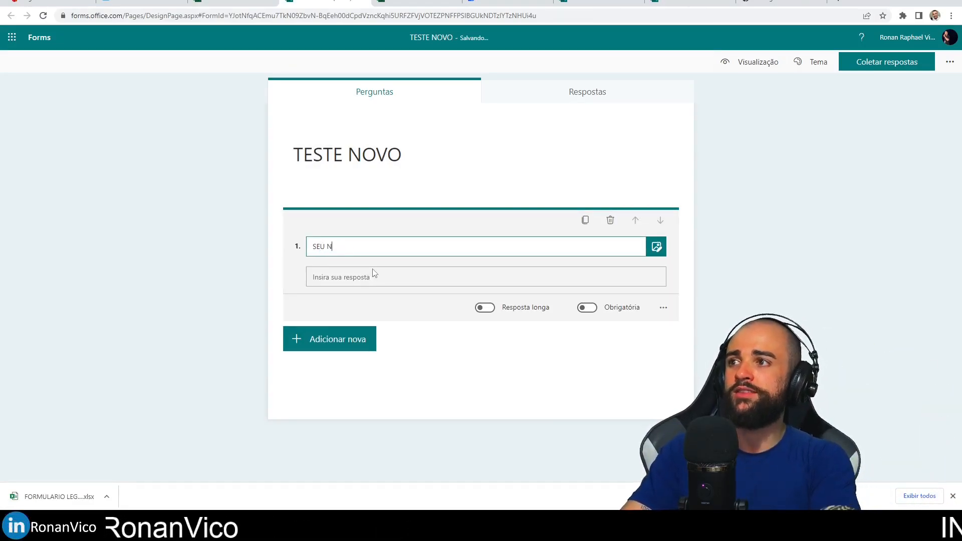
left_click(340, 329)
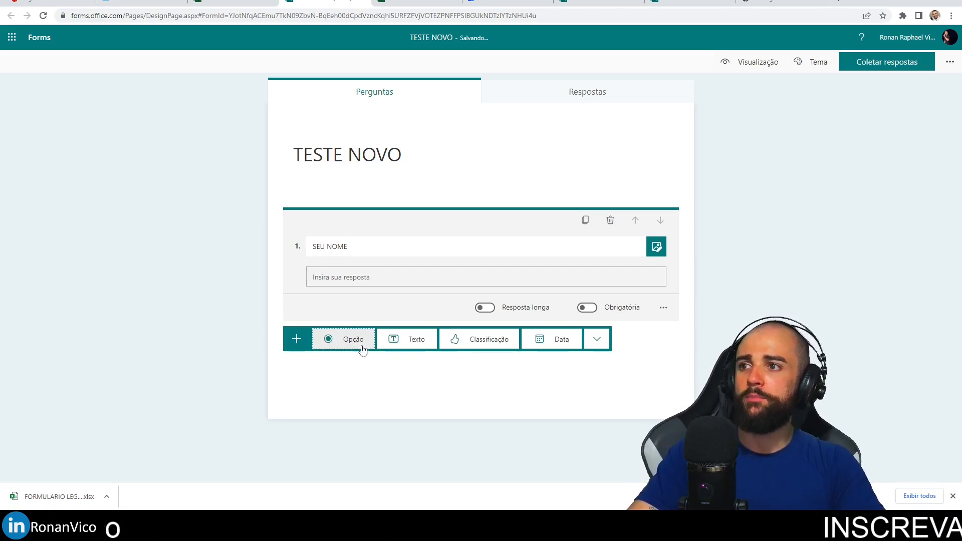
left_click(454, 341)
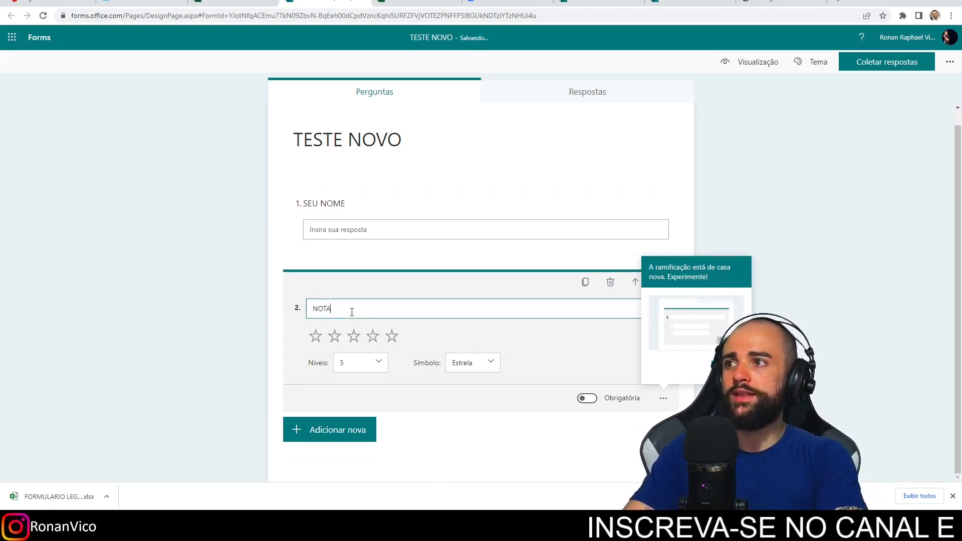
left_click(842, 242)
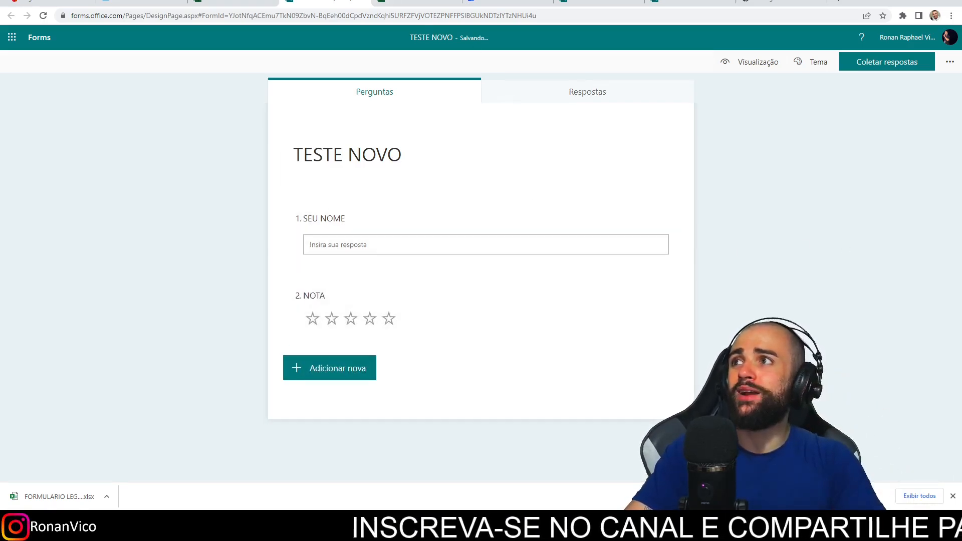
Check the TESTE NOVO workbook for the linked form sheet, and revisit the new-file options in OneDrive.
left_click(261, 1)
mouse_move(106, 273)
left_mouse_down()
mouse_move(431, 116)
mouse_move(91, 253)
left_mouse_up()
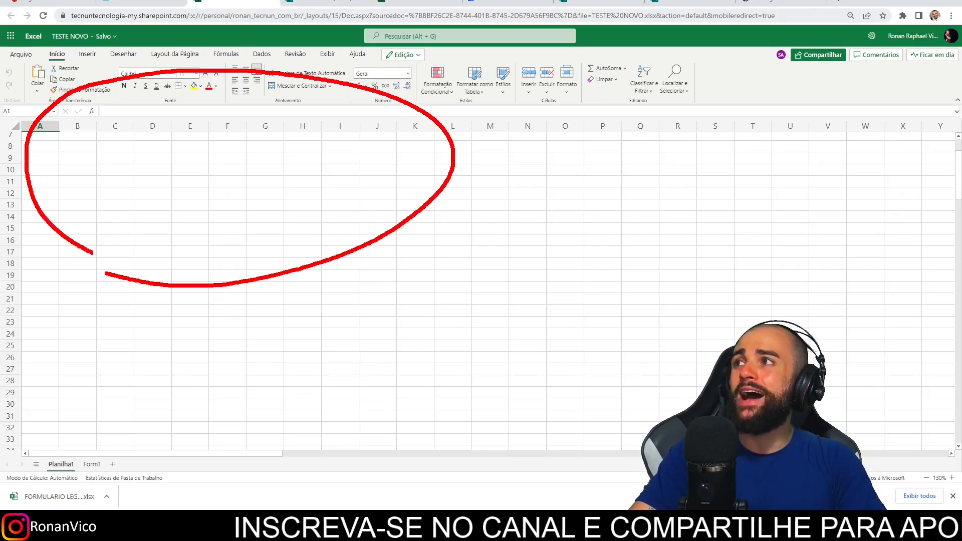
key("Escape")
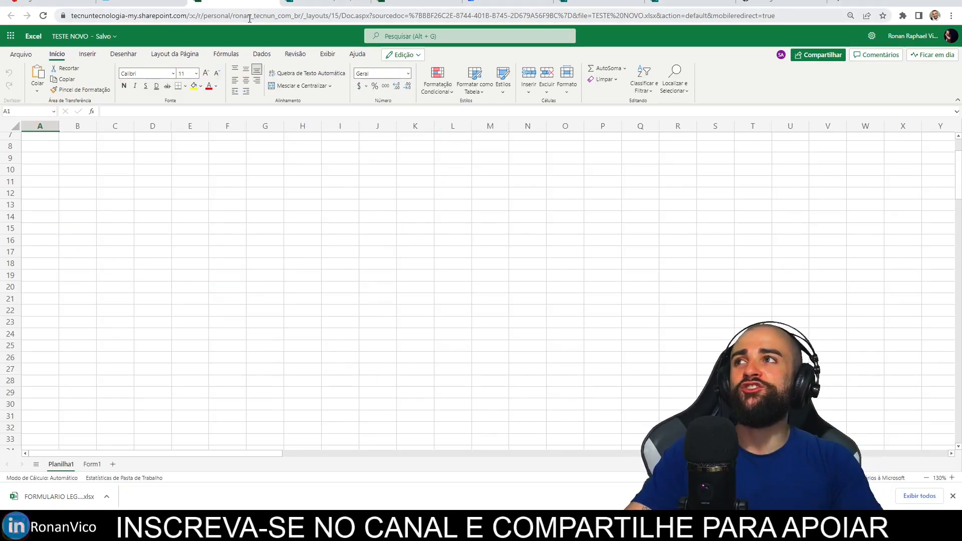
left_click(136, 0)
left_click(143, 56)
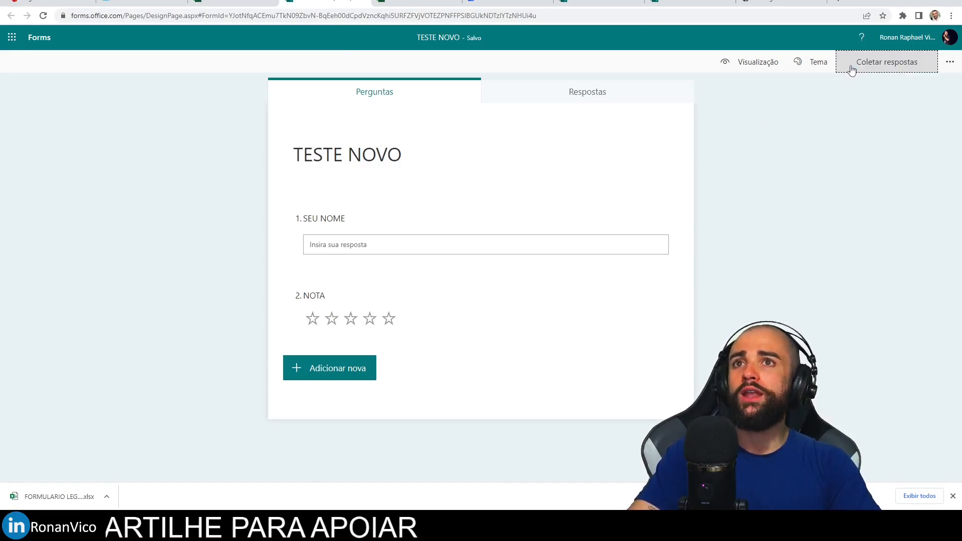
Copy the response link of the TESTE NOVO form and open it in the browser.
left_click(852, 64)
left_click(924, 159)
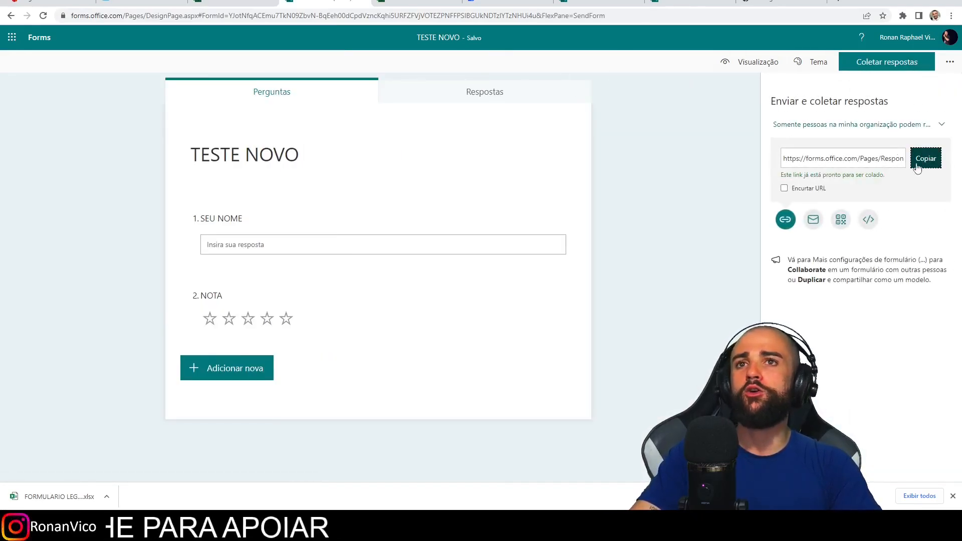
left_click(364, 15)
type("https://forms.office.com/Pages/ResponsePage.aspx?id=YJotNfqACEmu7TkN09ZbvN-BqEeh00dCpdVzncKqhi5URFZFVjVOTEZPNFFPSlBGUkNDTzlYTzNHUi4u")
key("Return")
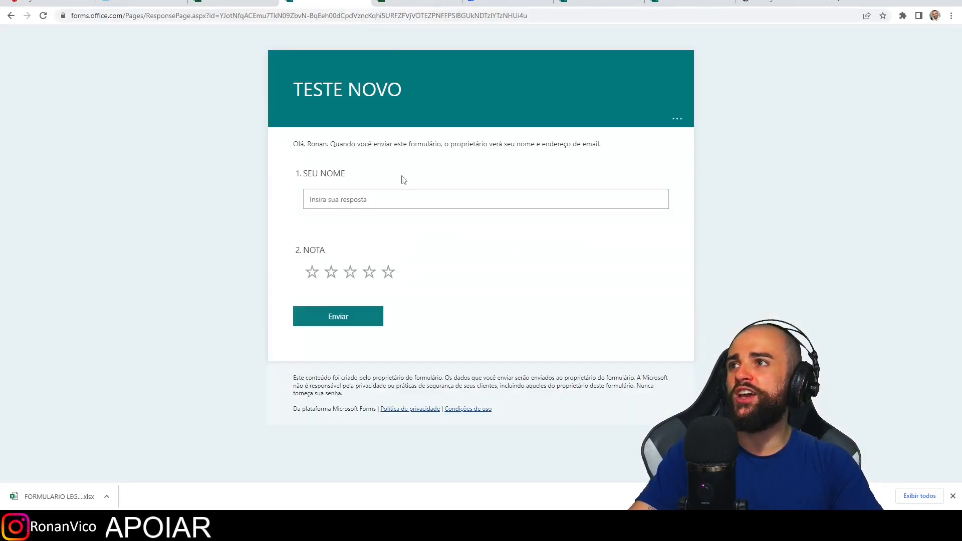
Enter the respondent's full name under SEU NOME, rate NOTA with two stars, and submit the response.
left_click(373, 199)
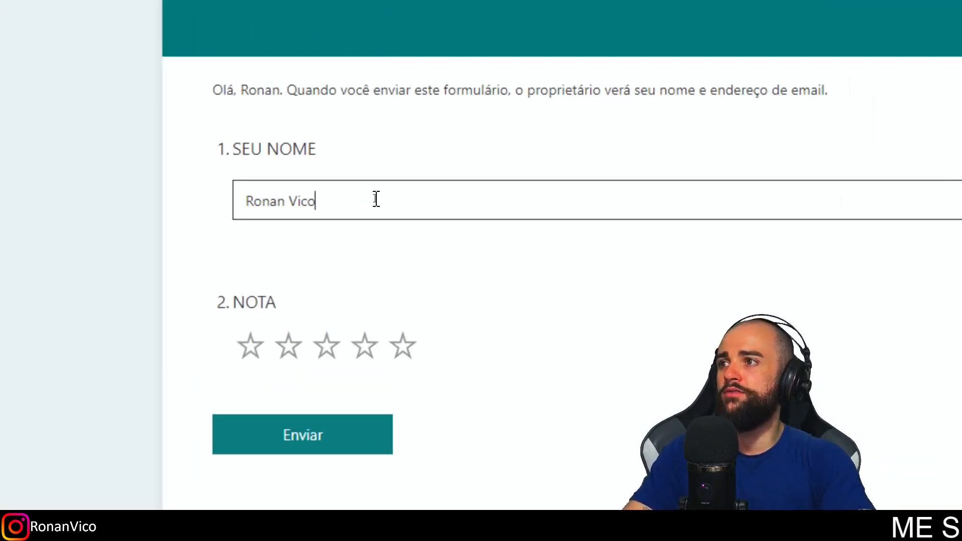
left_click(288, 351)
left_click(318, 441)
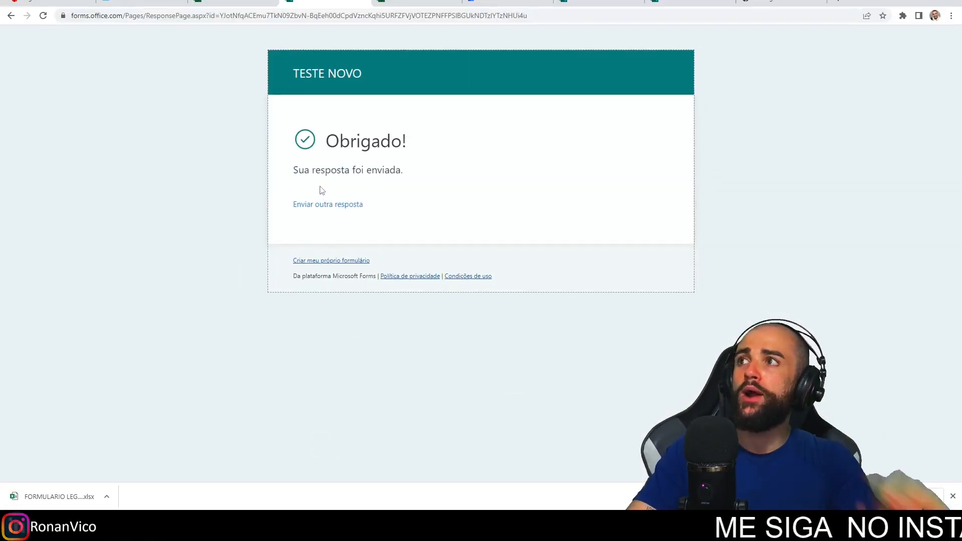
Examine the submitted response in the Form1 sheet of the TESTE NOVO workbook.
left_click(235, 2)
left_click(233, 286)
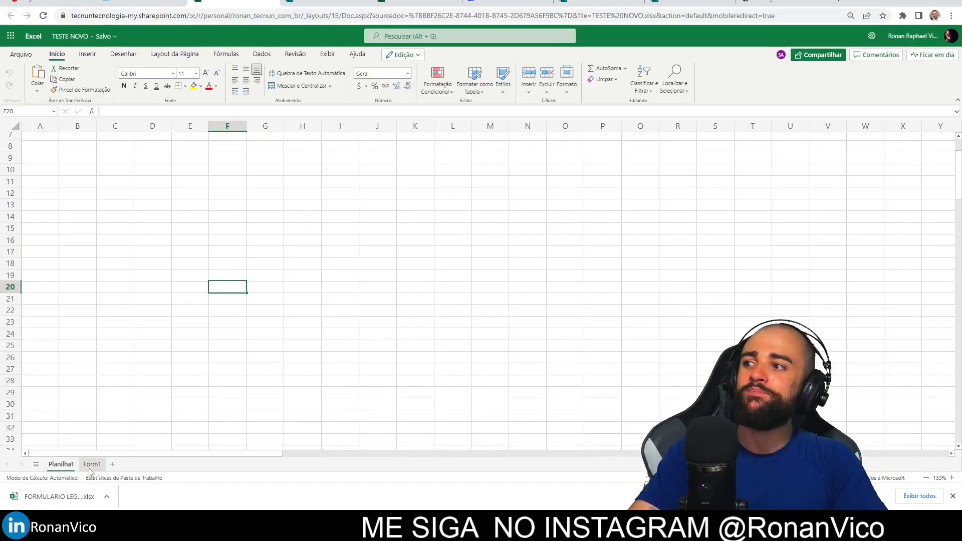
left_click(91, 465)
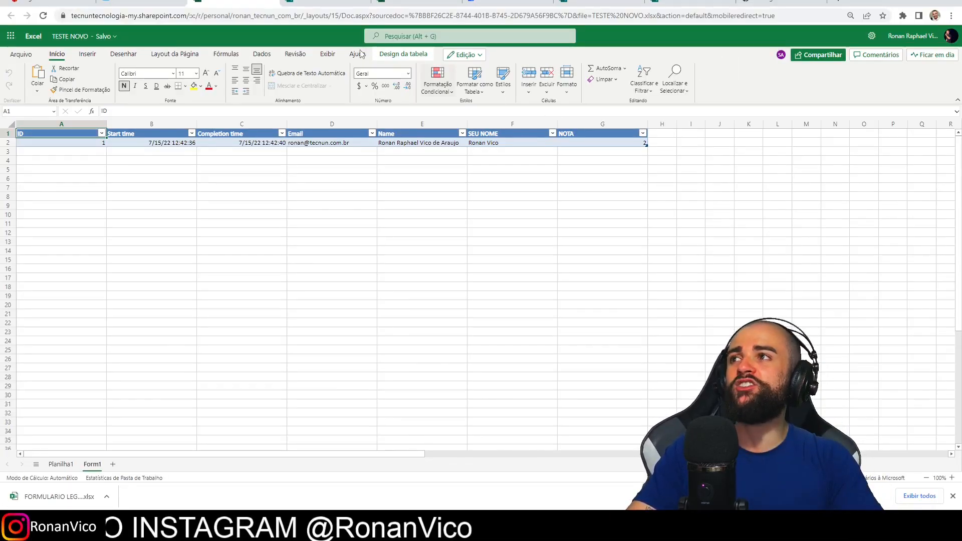
Submit another response with SEU NOME asdasdas and a two-star NOTA, and check it in the Form1 sheet.
left_click(330, 2)
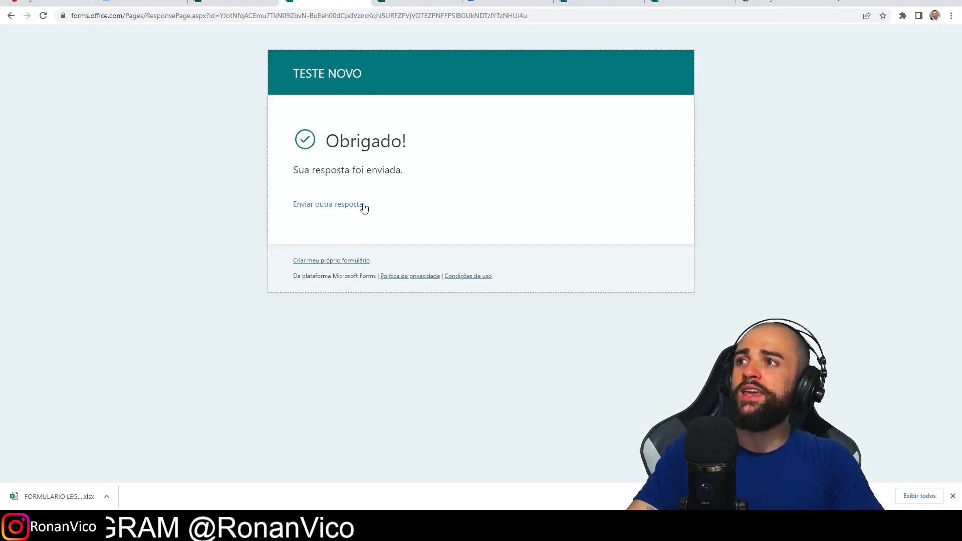
left_click(324, 206)
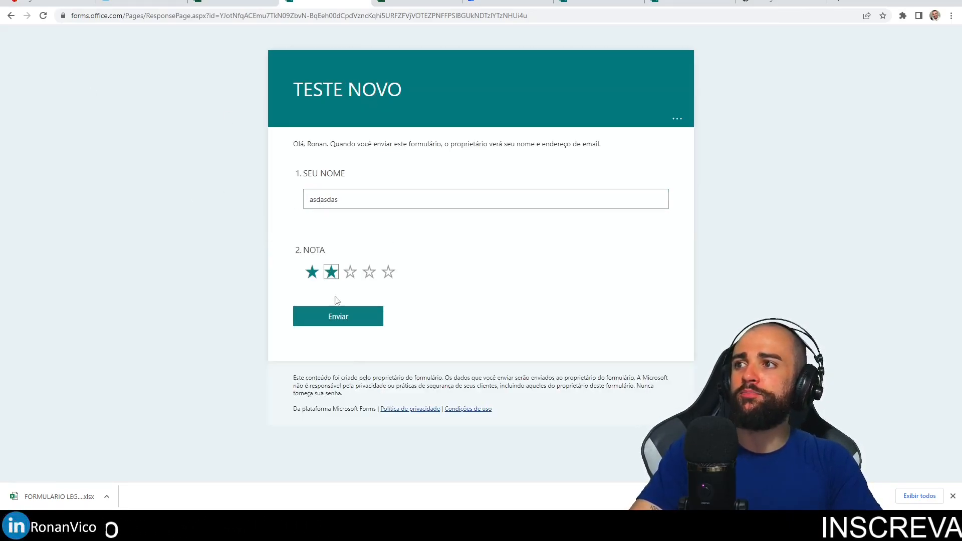
left_click(234, 2)
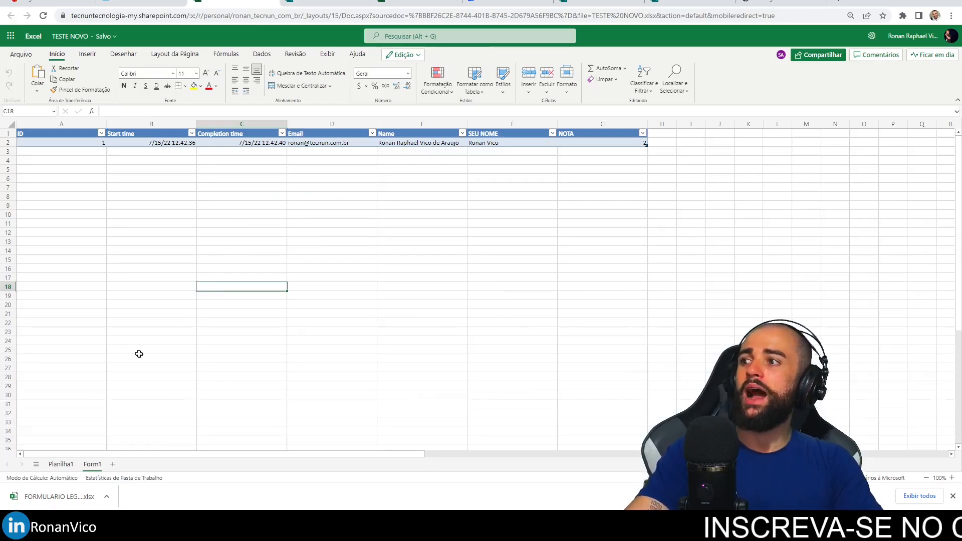
left_click(71, 467)
left_click(97, 464)
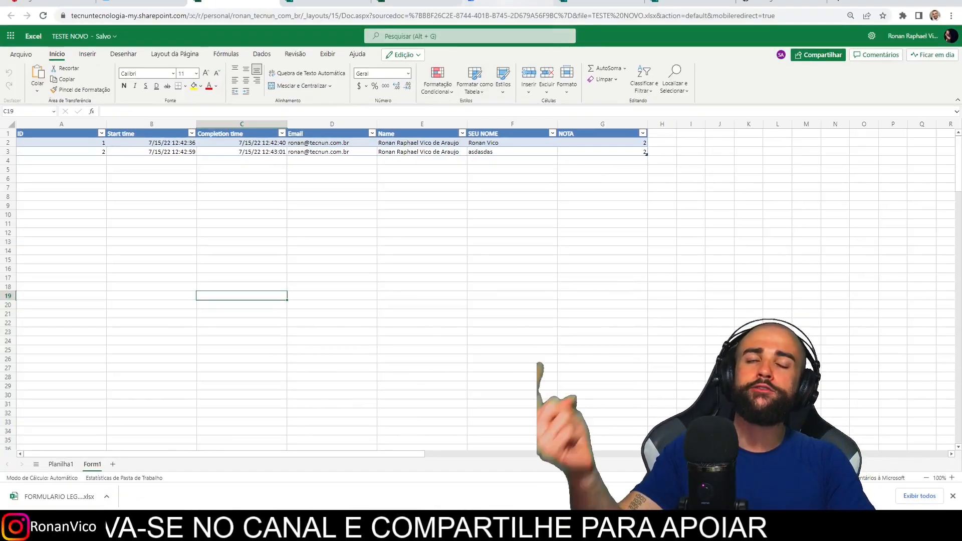
Switch to Power Automate and look at its home page.
left_click(506, 4)
mouse_move(696, 189)
left_mouse_down()
mouse_move(707, 175)
mouse_move(242, 492)
left_mouse_up()
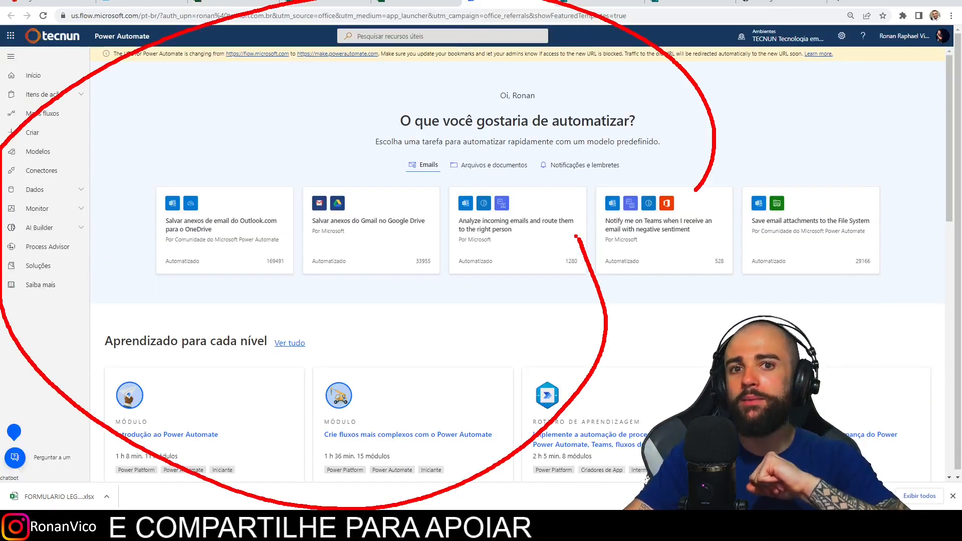
key("Escape")
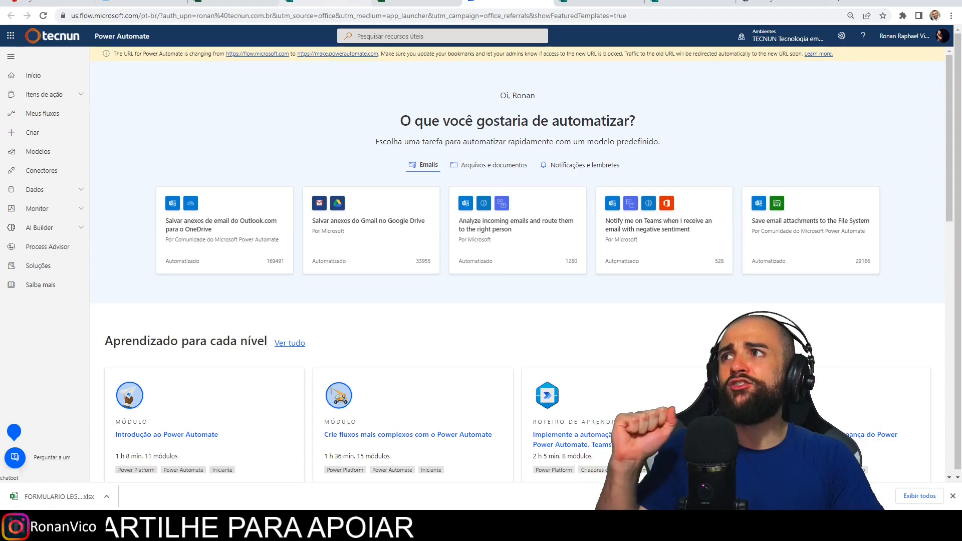
Rename the table in the RESPOSTAS FORM LEGAL workbook as TB_DADOS.
left_click(411, 2)
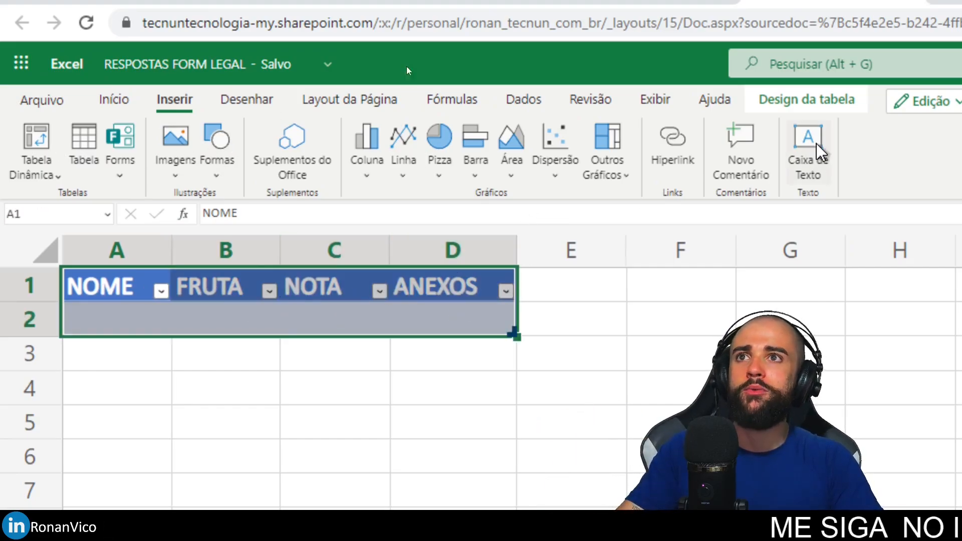
left_click(794, 99)
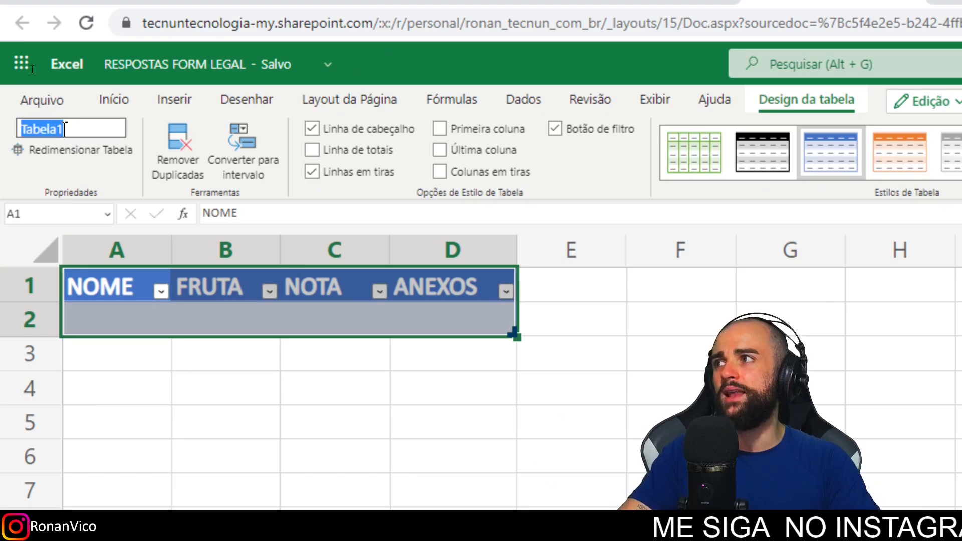
type("TB_DADOS")
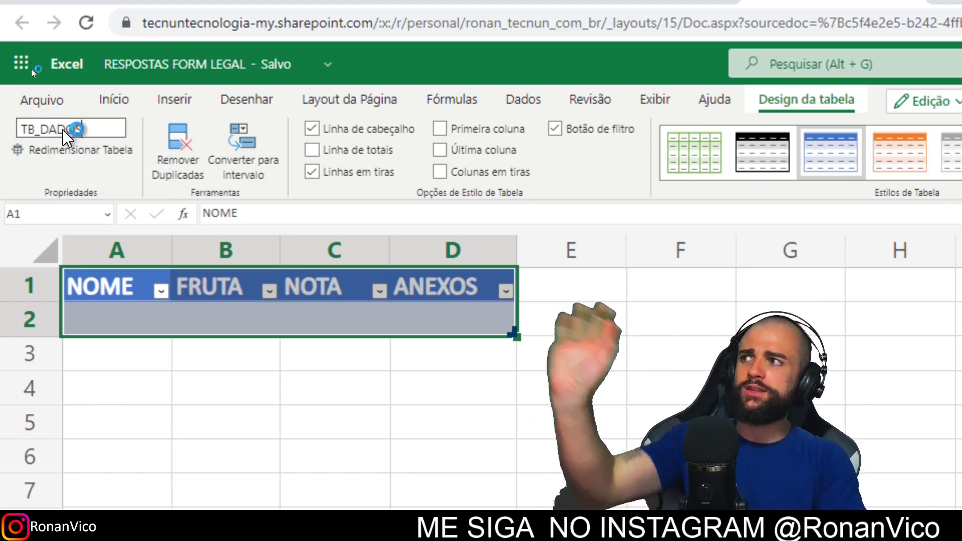
key("Return")
left_click(104, 326)
left_click(215, 327)
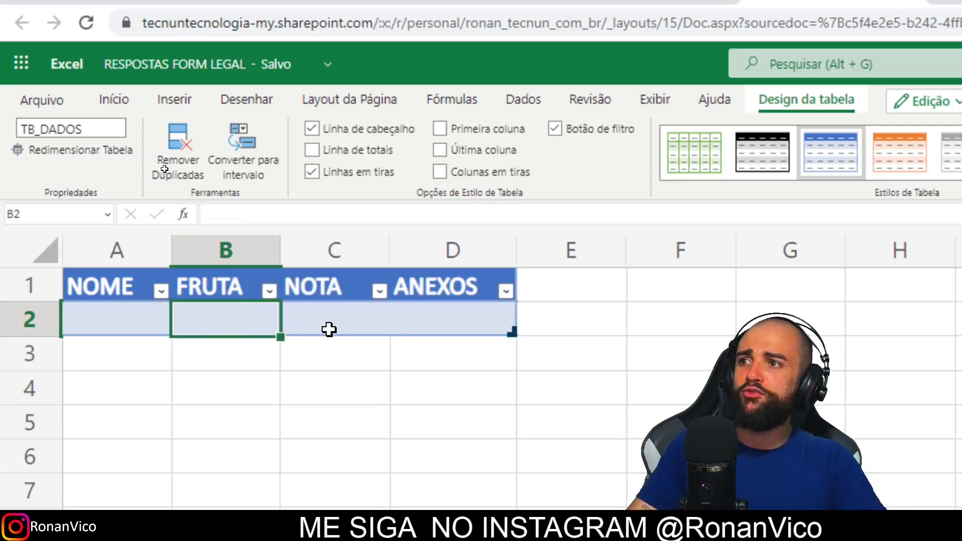
left_click(329, 328)
left_click(443, 326)
left_click_drag(451, 255, 151, 259)
double_click(171, 259)
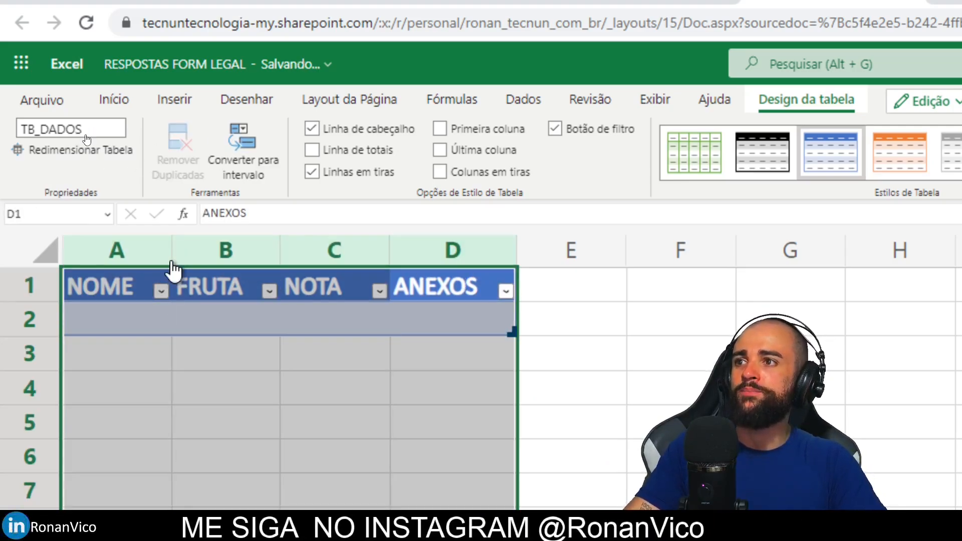
left_click(676, 422)
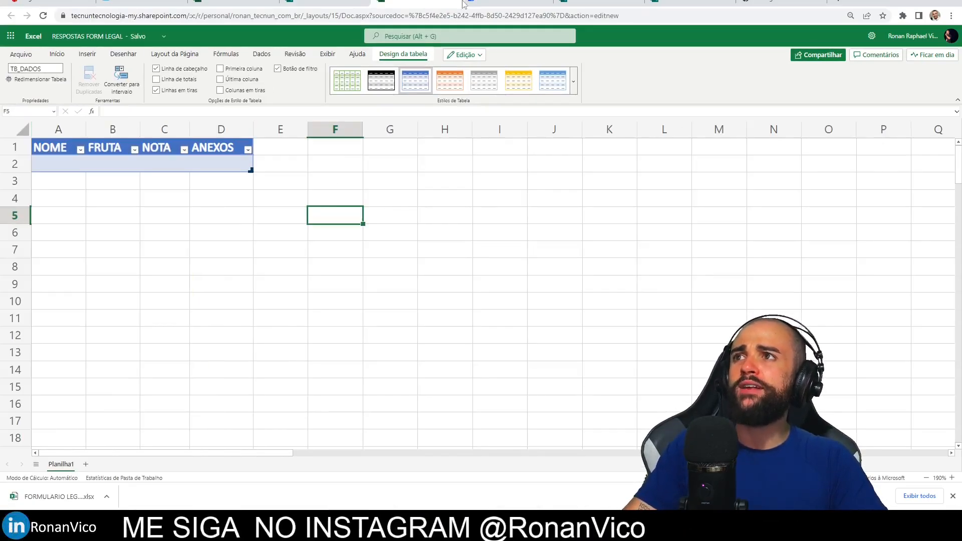
Switch to Power Automate and start an automated cloud flow with the Microsoft Forms trigger "Quando uma nova resposta é enviada".
left_click(463, 4)
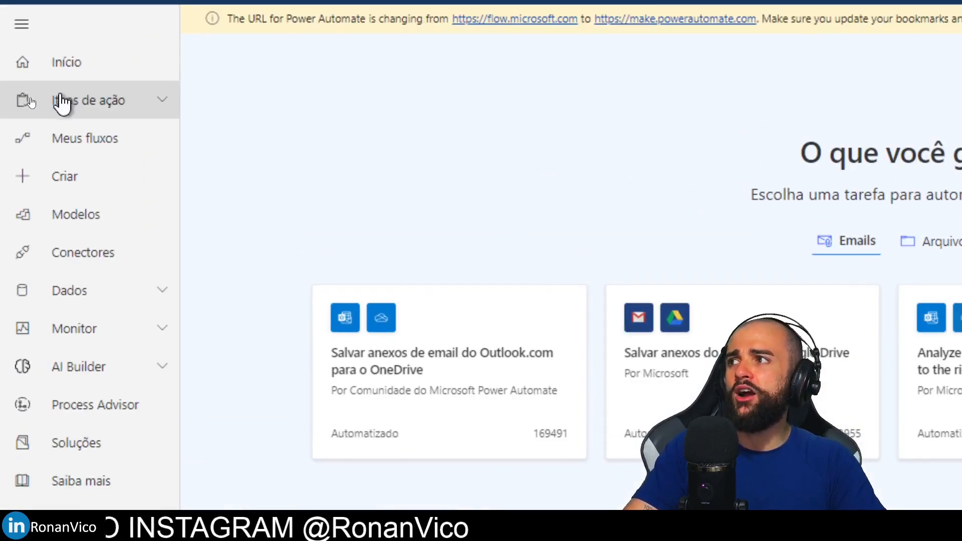
left_click(81, 180)
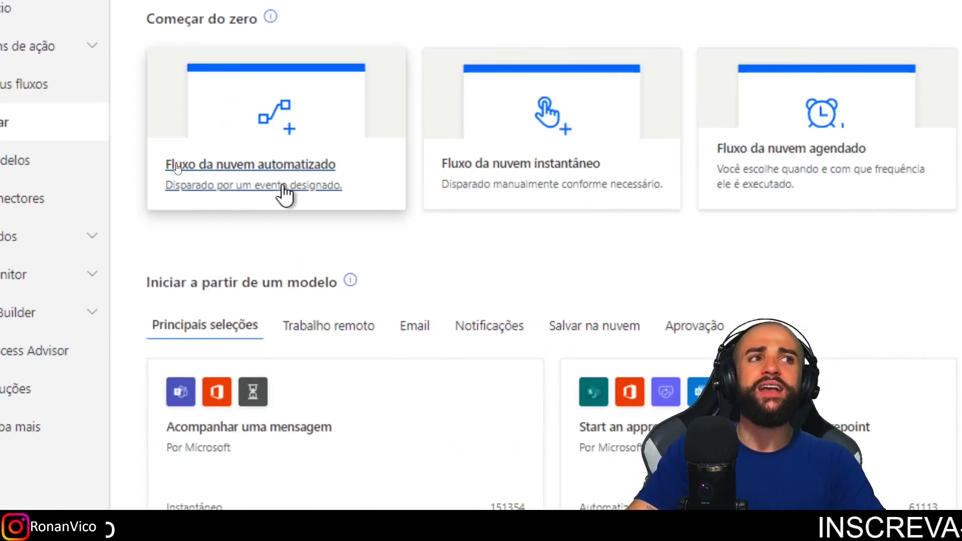
left_click(283, 187)
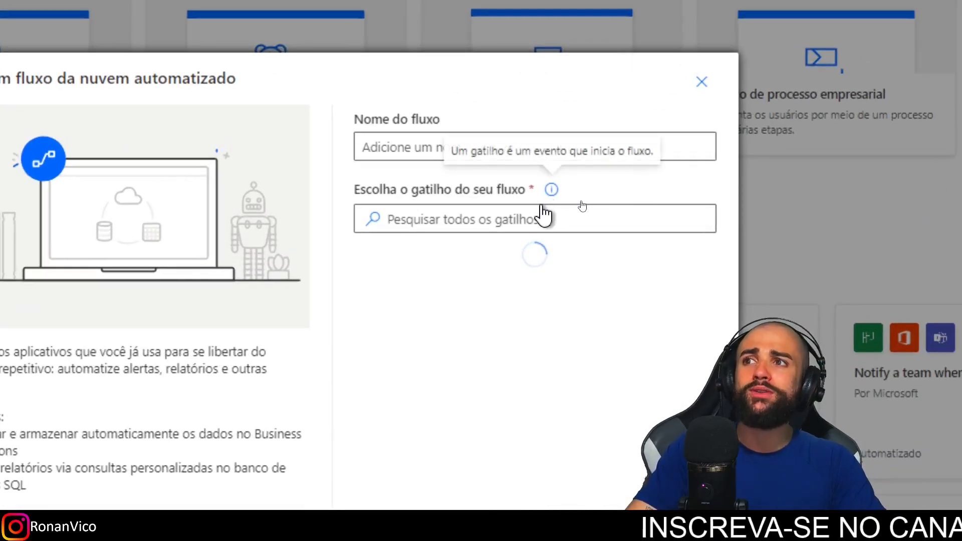
left_click(532, 216)
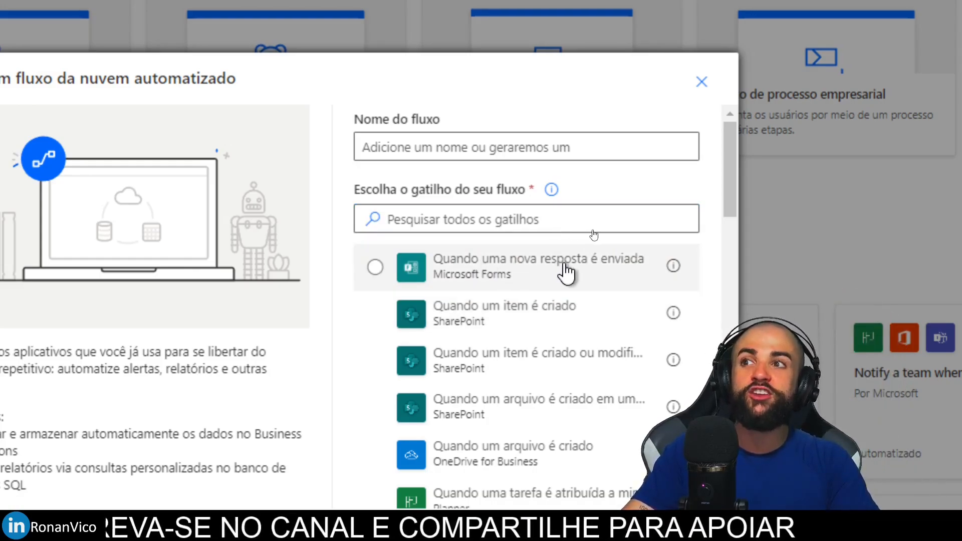
left_click(562, 274)
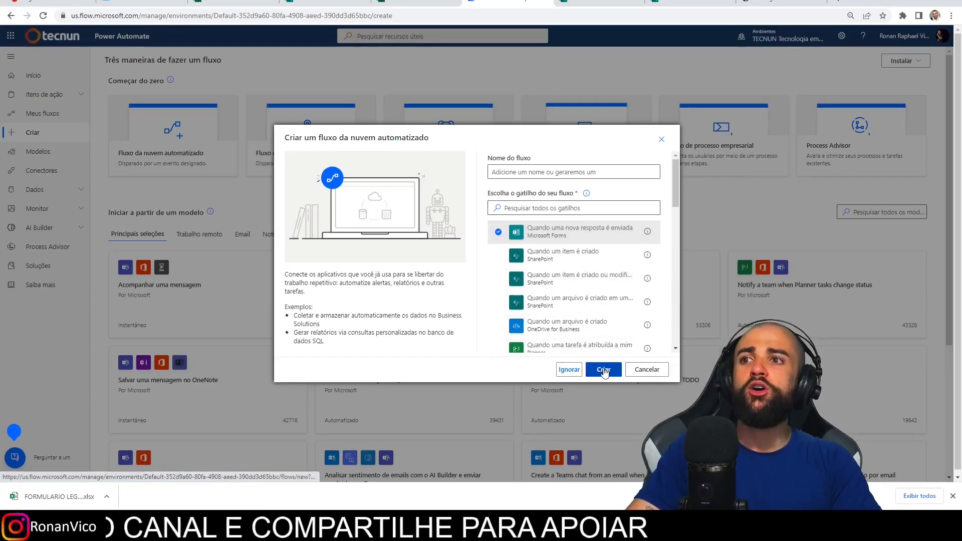
Name the flow FLUXO DO MEU FORM MANEIRO and create it.
left_click(565, 172)
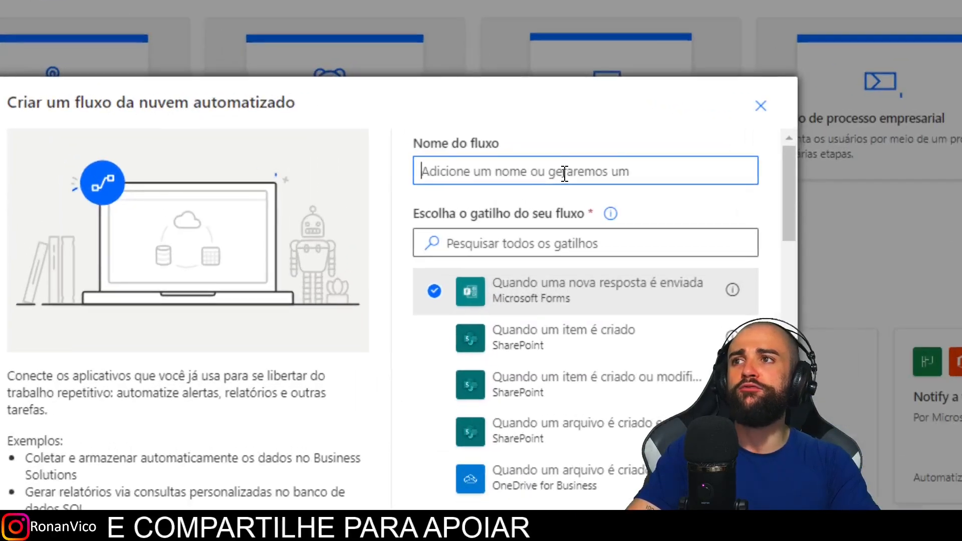
type("FLUXO DO MEU FORM")
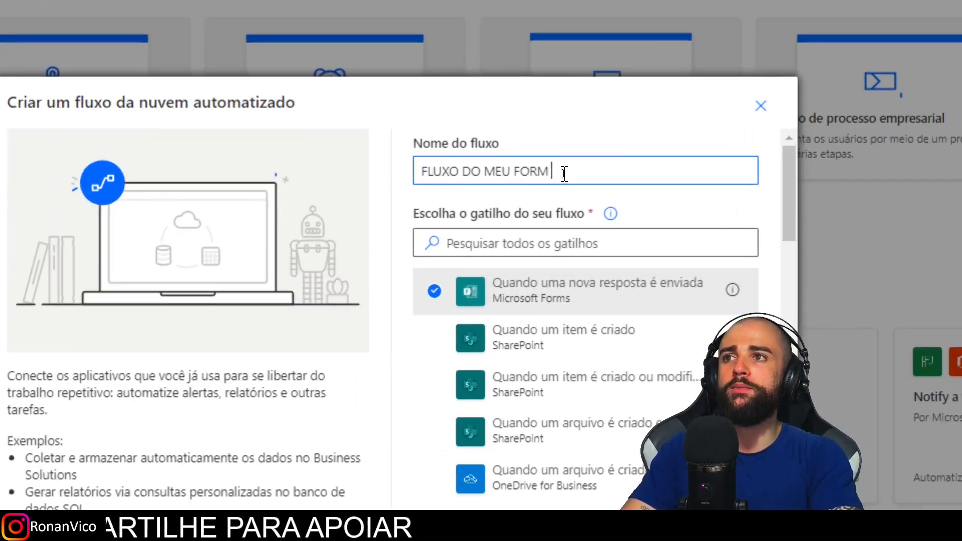
type(" MANEIRO")
left_click(603, 367)
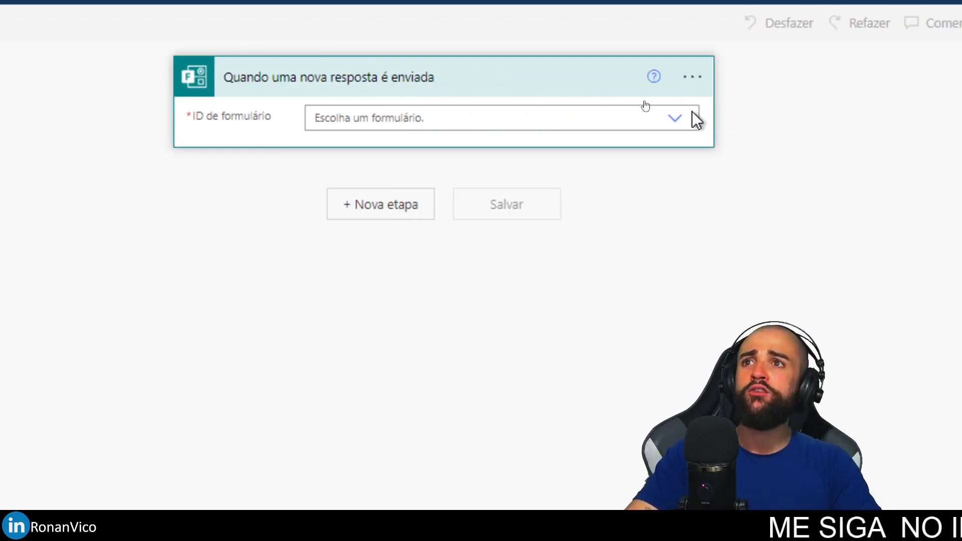
Copy the form ID from the web address of the FORMULARIO LEGAL responses page, without the trailing analysis parameter.
left_click(682, 118)
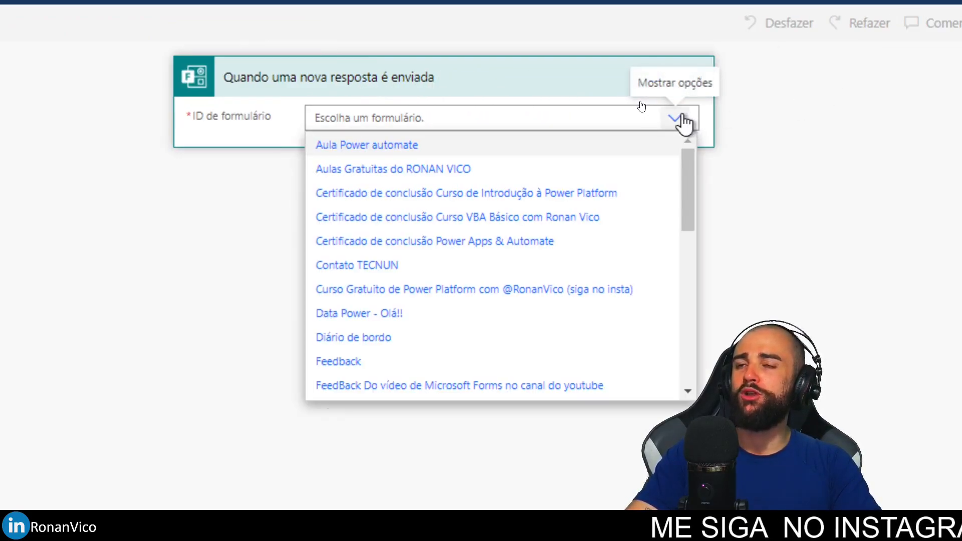
left_click(720, 149)
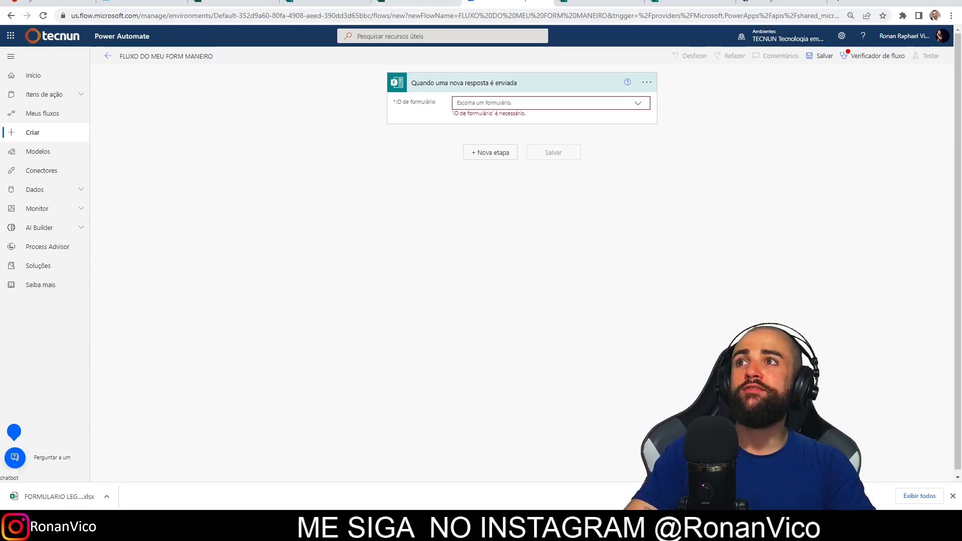
left_click(601, 4)
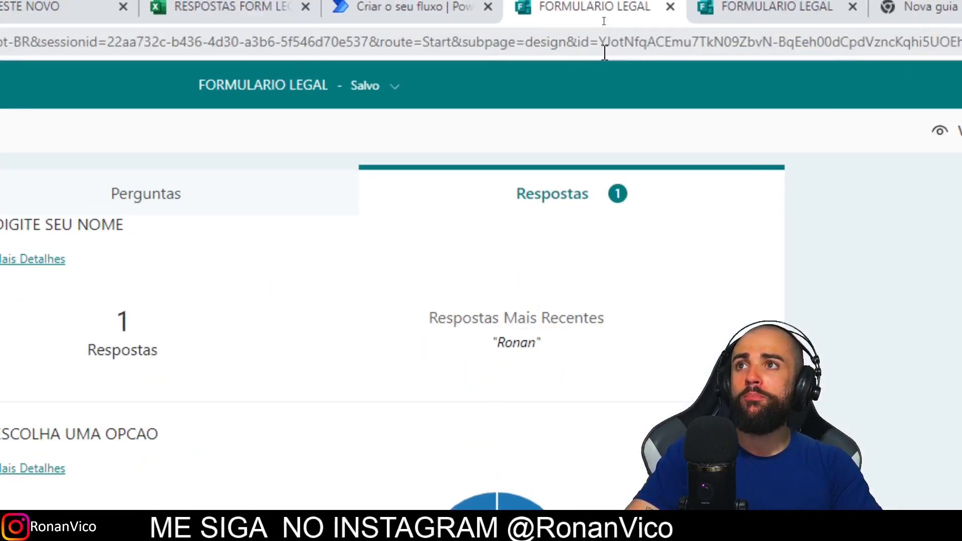
left_click(604, 41)
left_click(647, 40)
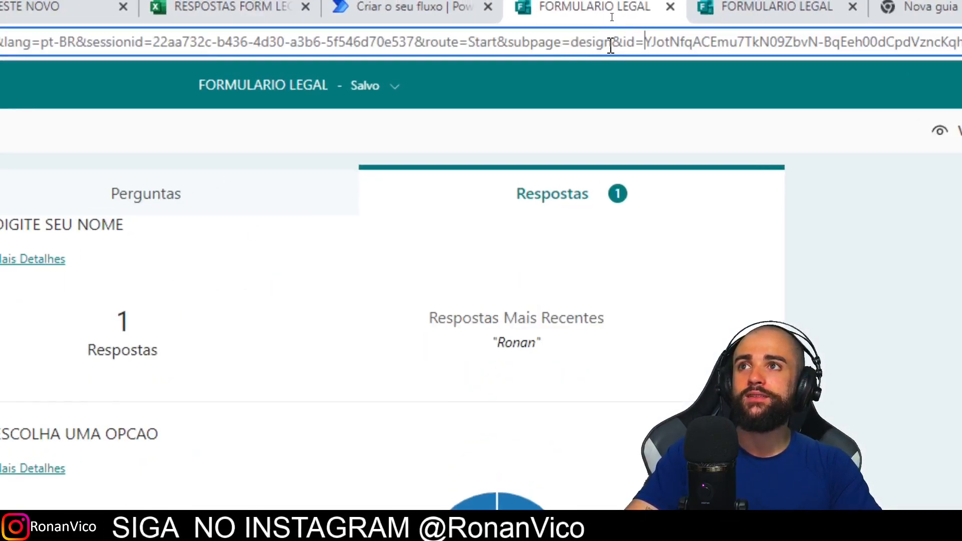
double_click(650, 41)
left_click(639, 42)
double_click(651, 43)
left_click(628, 42)
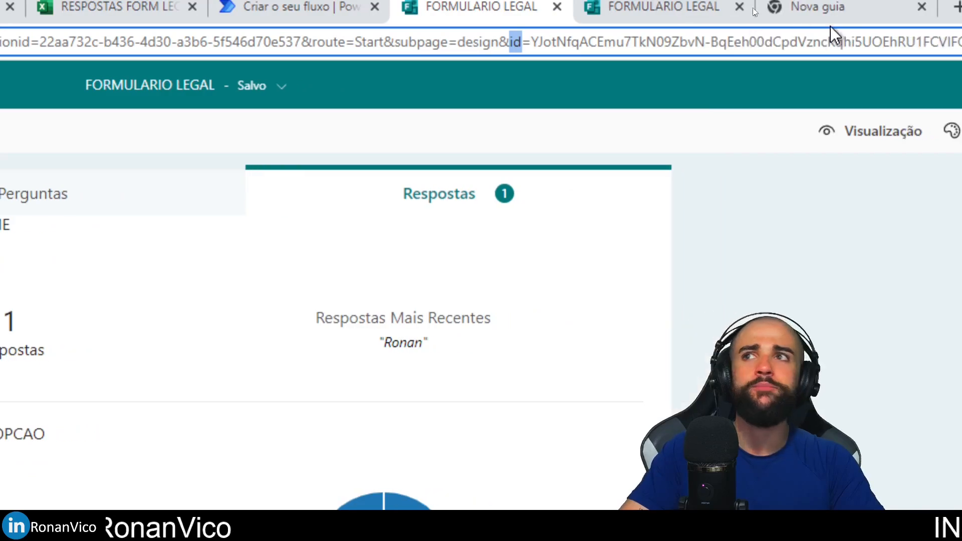
left_click_drag(715, 38, 856, 37)
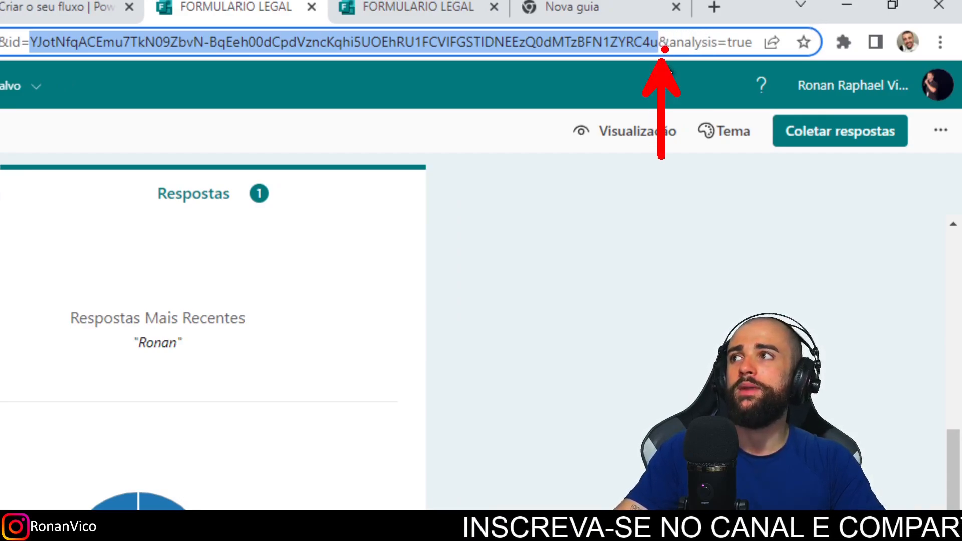
key("Escape")
left_click(284, 40)
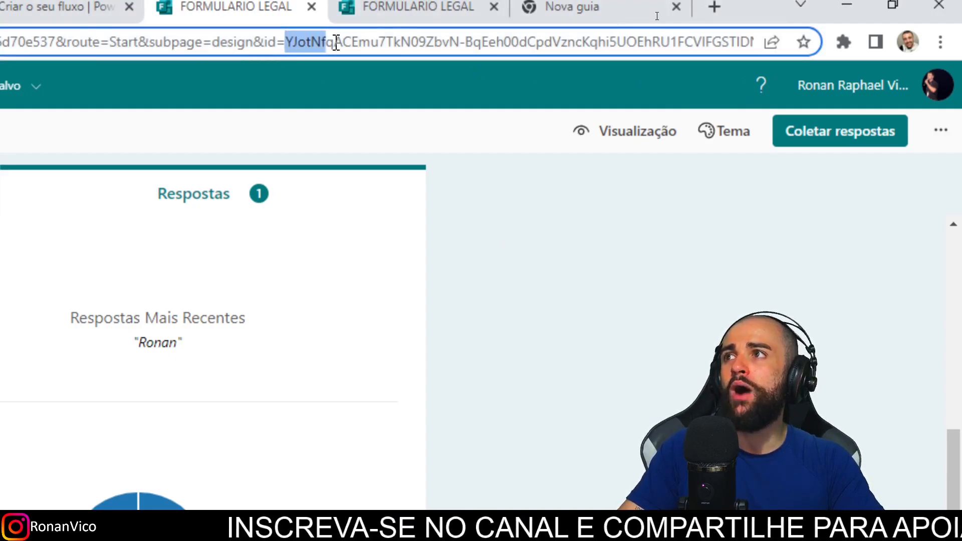
left_click_drag(411, 44, 667, 40)
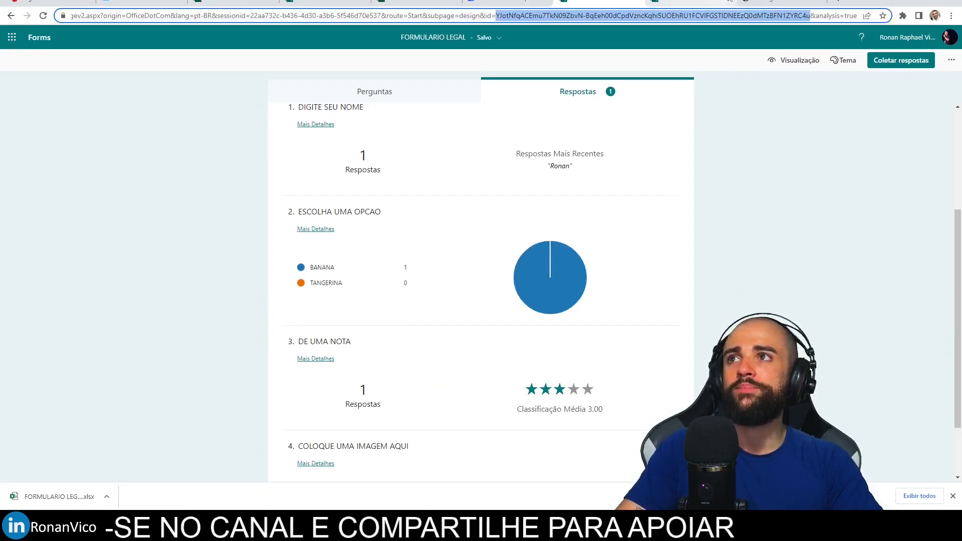
left_click(730, 1)
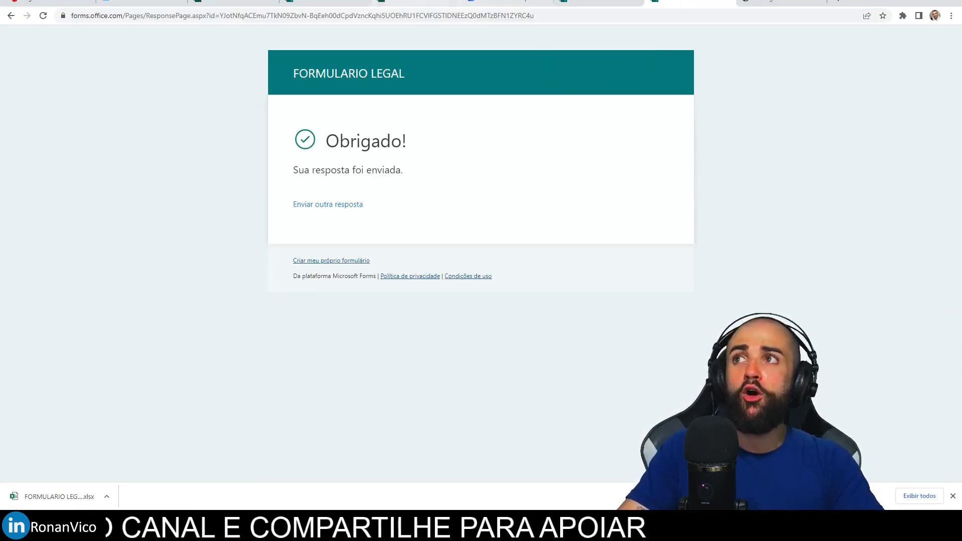
Return to the flow and enter the copied form ID as a custom value for the trigger's ID de formulário.
left_click(472, 2)
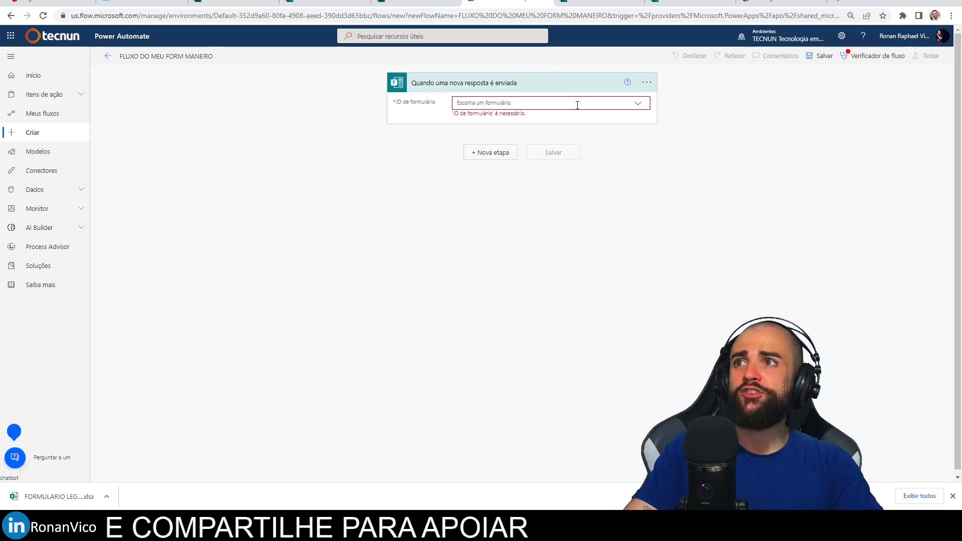
left_click(639, 104)
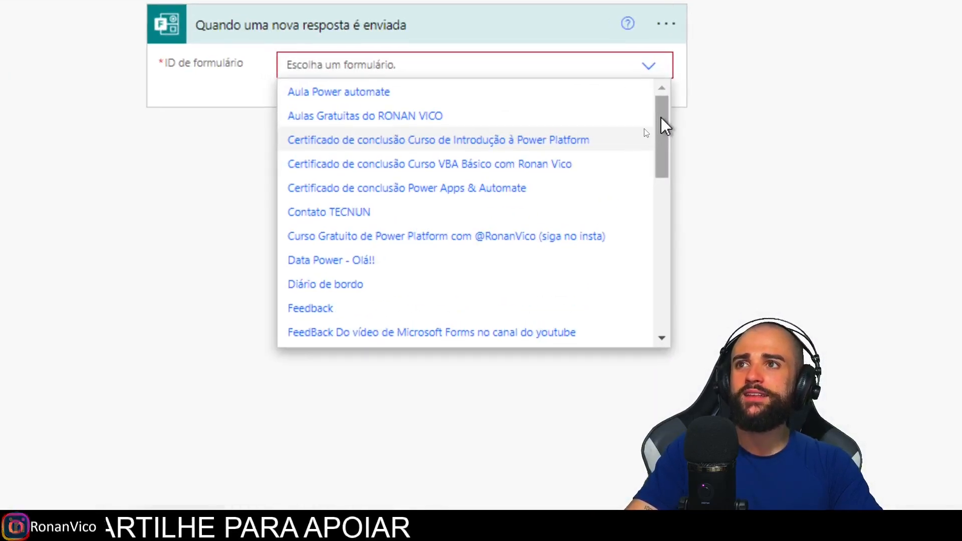
left_click_drag(644, 127, 664, 176)
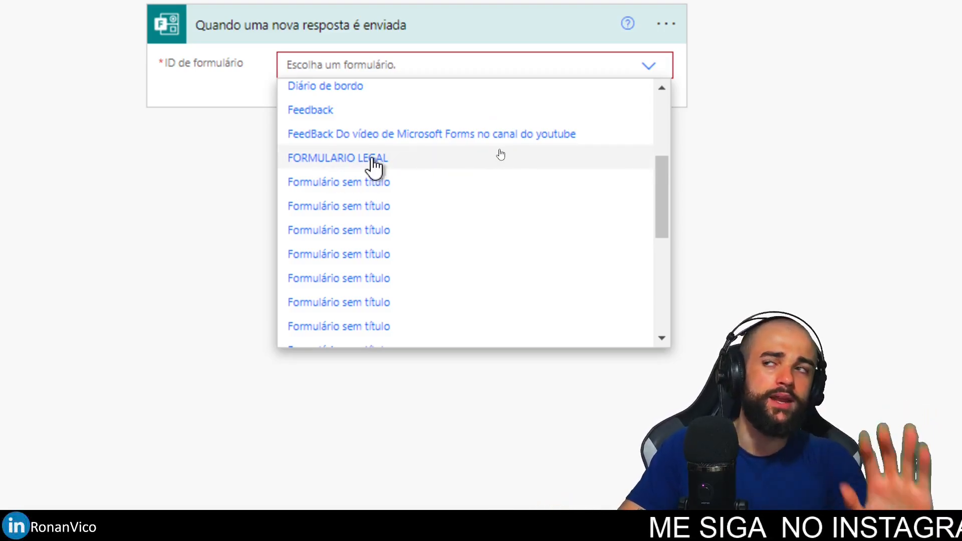
left_click(401, 66)
type("YJotNfqACEmu7TkN09ZbvN-")
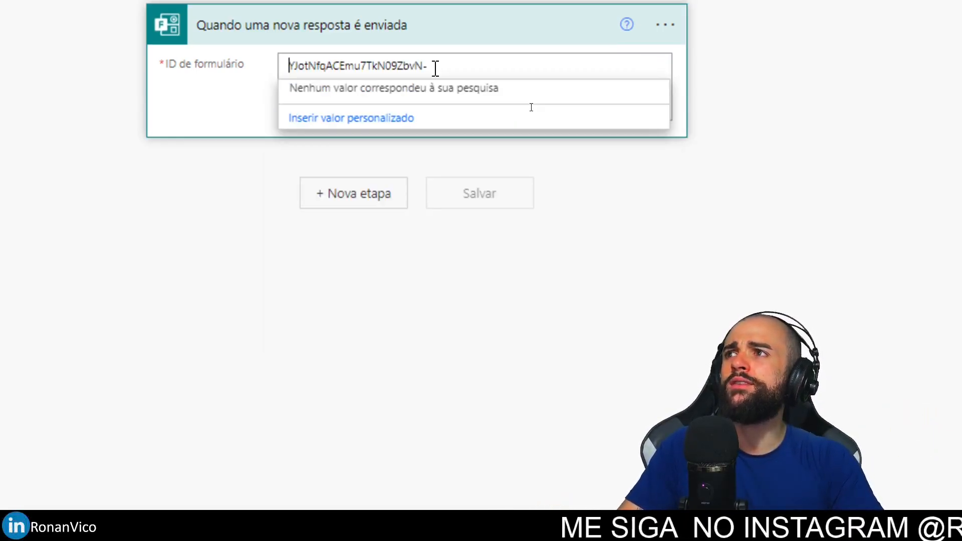
left_click(369, 120)
type("YJotNfqACEmu7TkN09ZbvN-BqEeh00dCpdVzncKqhi5UOEhRU1FCVlFGSTlDNEEzQ0dMTzBFN1ZYRC4u")
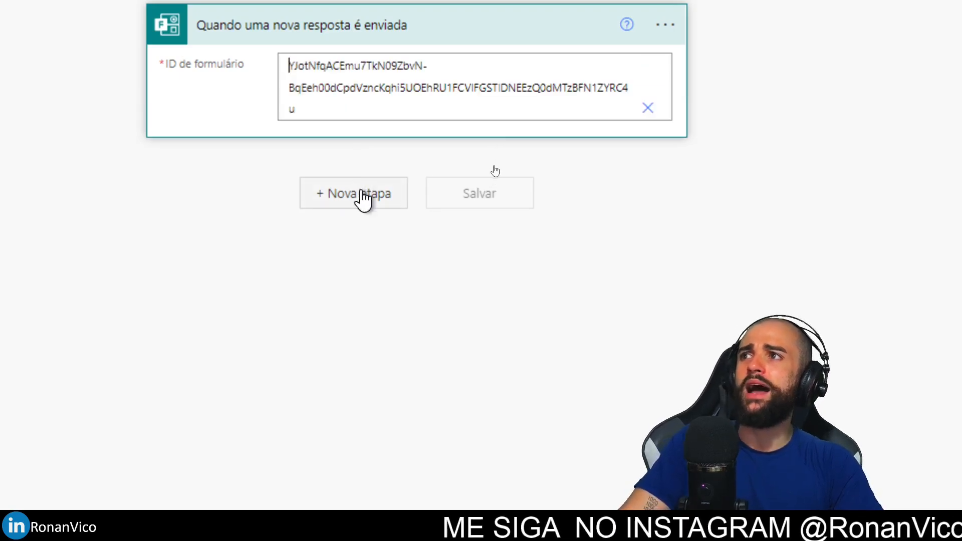
left_click(371, 286)
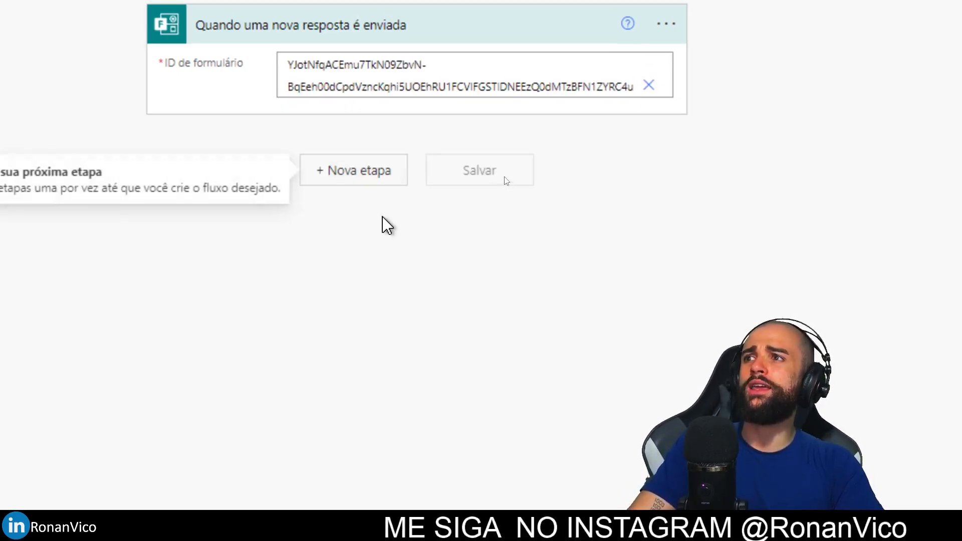
Add a new flow step with the Microsoft Forms action "Obter os detalhes da resposta".
left_click(364, 173)
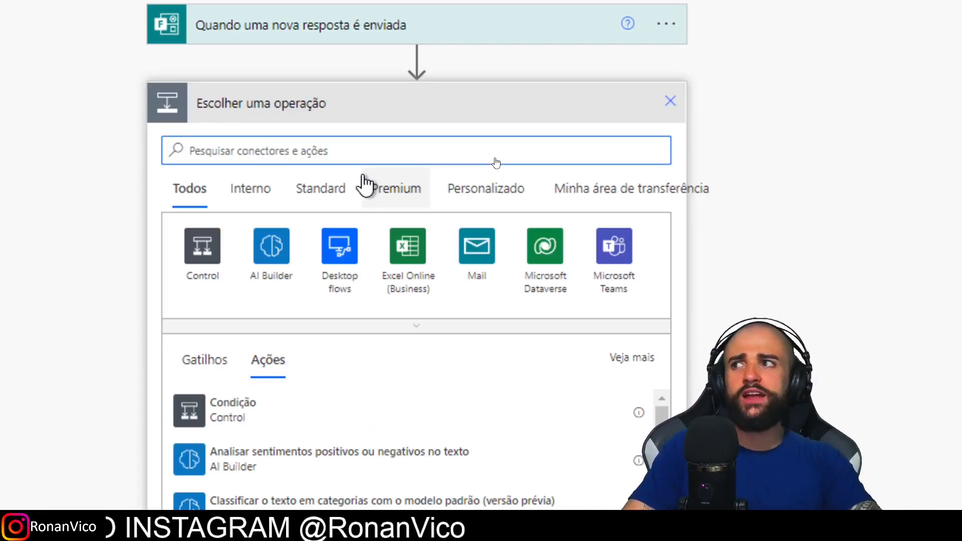
type("Forms")
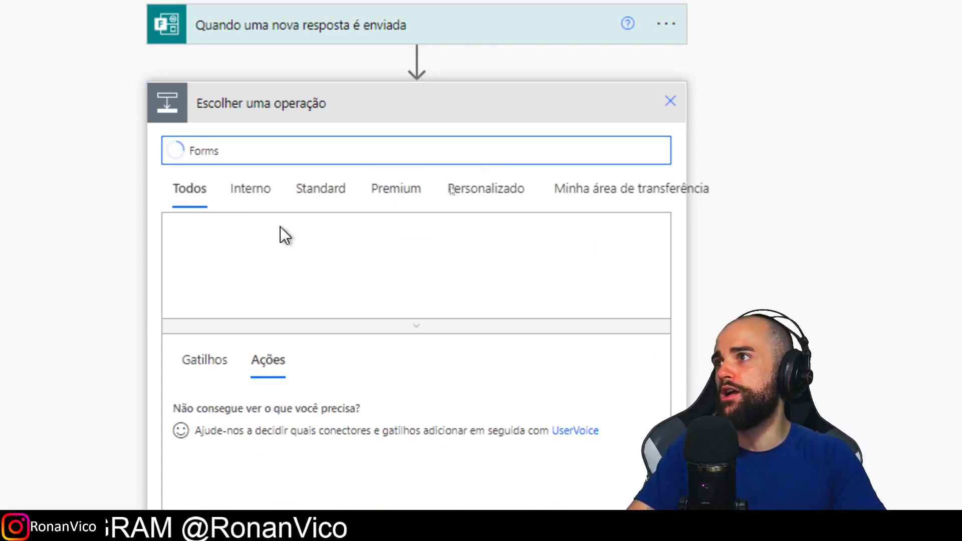
left_click(215, 273)
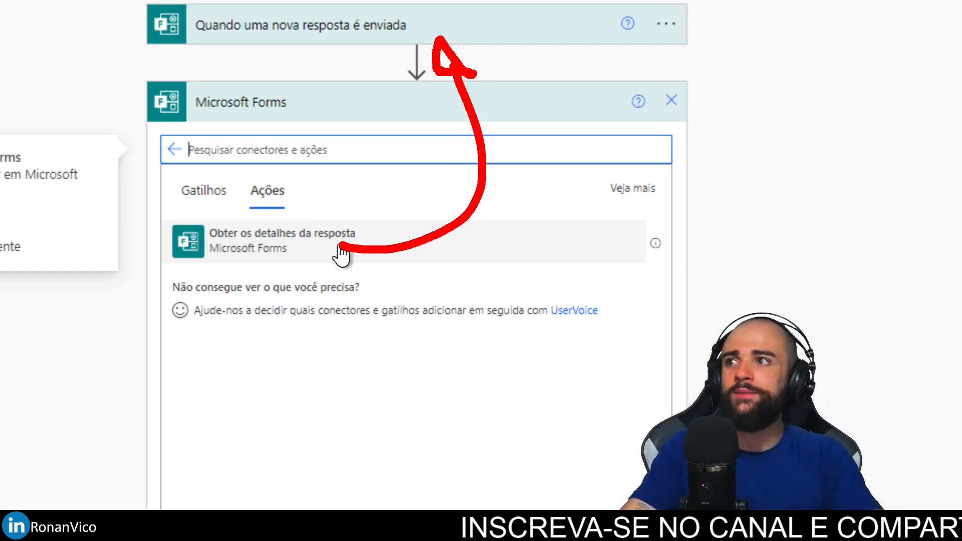
key("Escape")
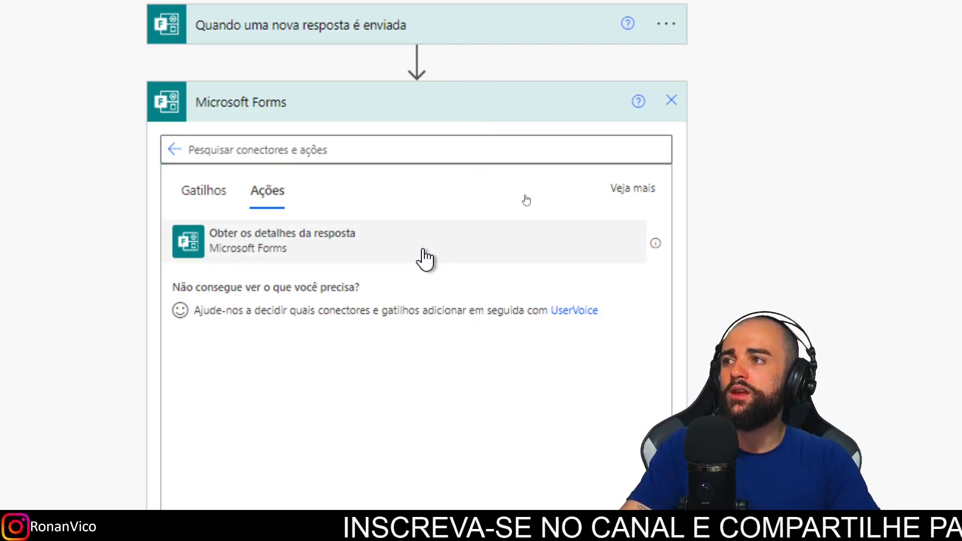
left_click(426, 259)
Enter the copied form ID as a custom value for ID de formulário in the "Obter os detalhes da resposta" action.
left_click(315, 144)
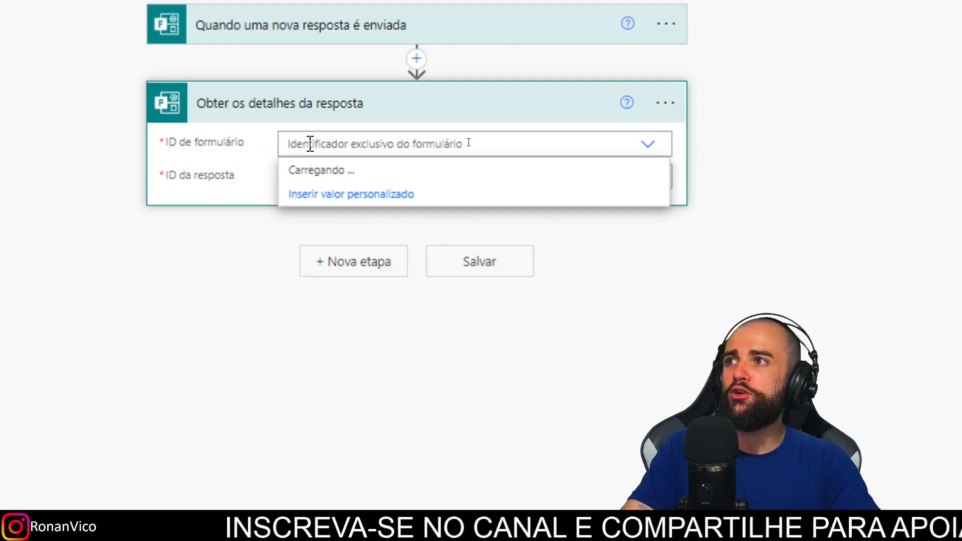
scroll(648, 231, "down", 10)
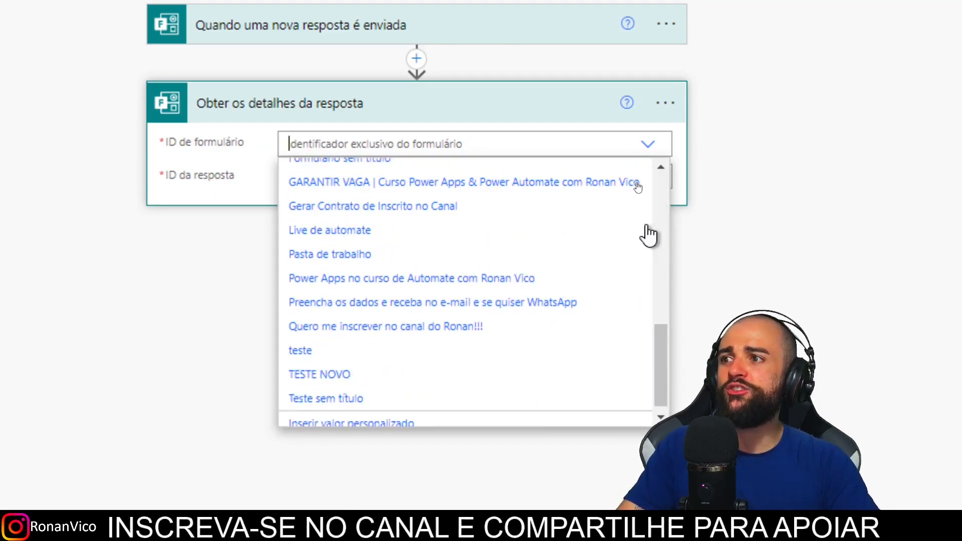
left_click(379, 416)
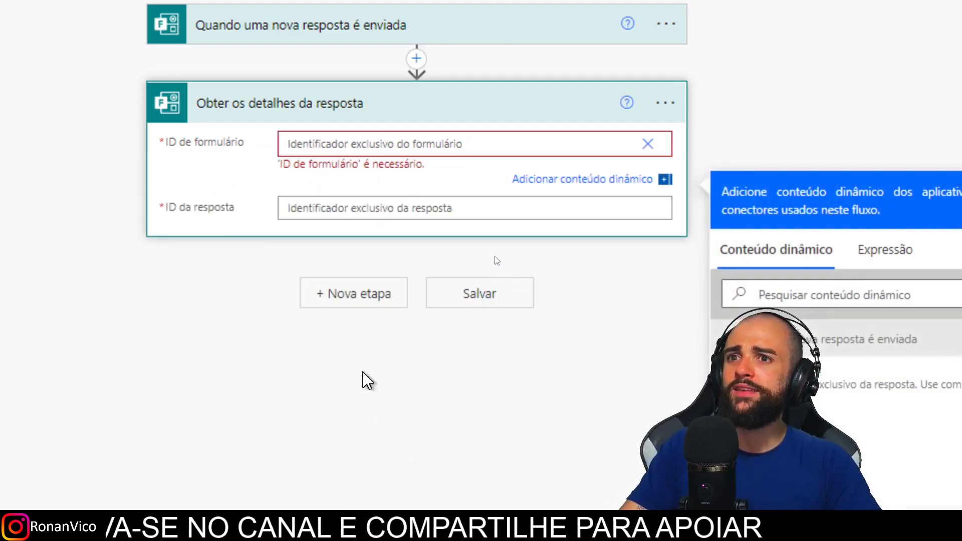
type("YJotNfqACEmu7TkN09ZbvN-BqEeh00dCpdVzncKqhi5UOEhRU1FCVlFGSTlDNEEzQ0dMTzBFN1ZYRC4u")
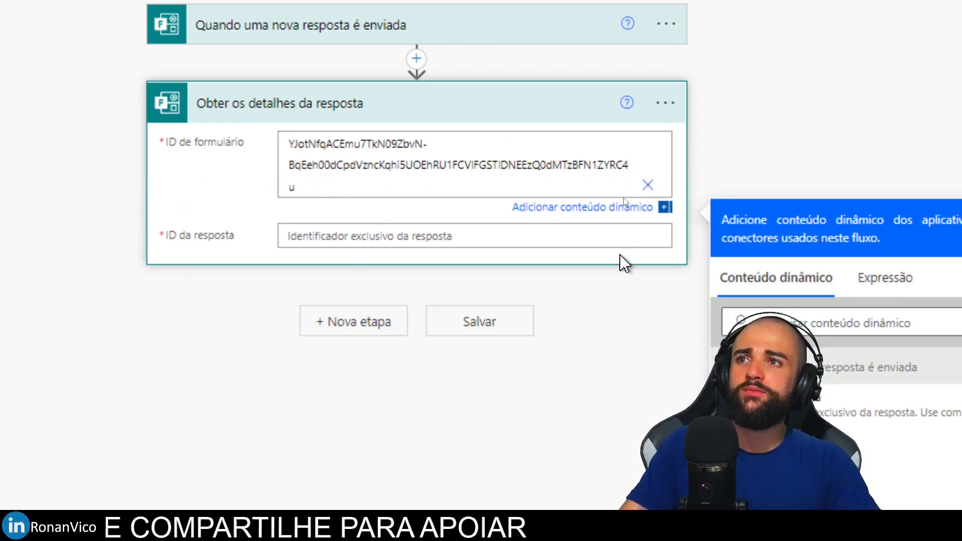
left_click(618, 334)
In the "Obter os detalhes da resposta" action, replace the custom form ID with FORMULARIO LEGAL and insert the dynamic value ID da resposta.
left_click(649, 161)
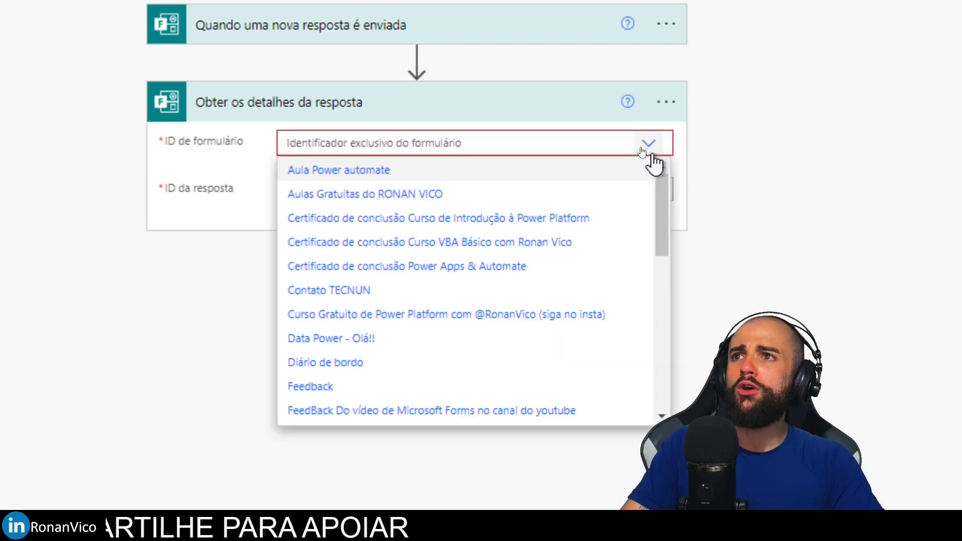
left_click(648, 146)
left_click(648, 147)
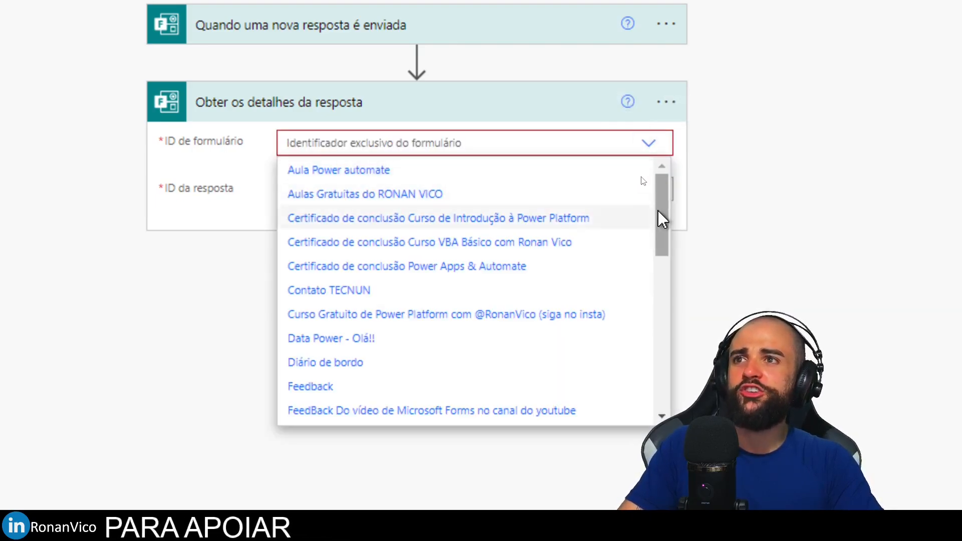
left_click_drag(660, 217, 648, 360)
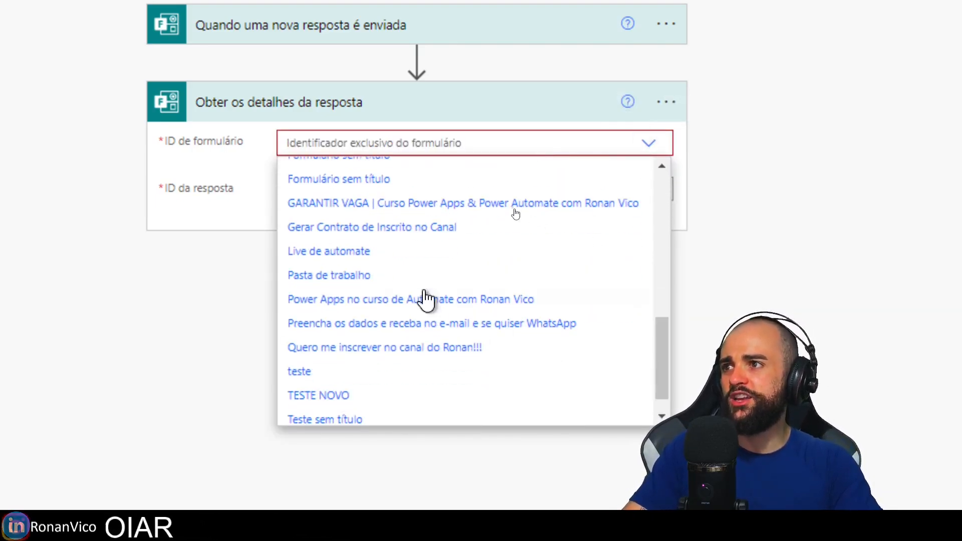
scroll(399, 295, "up", 5)
left_click(350, 364)
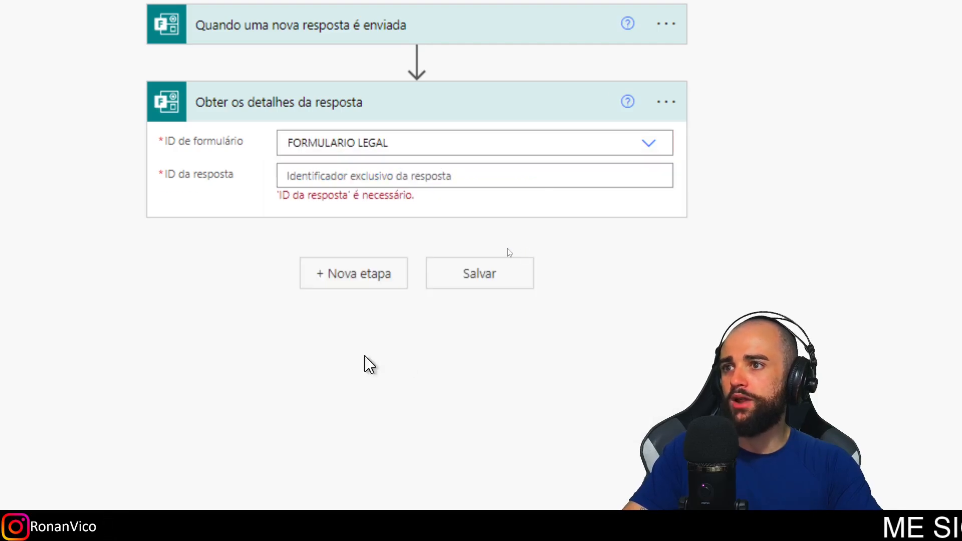
left_click(328, 176)
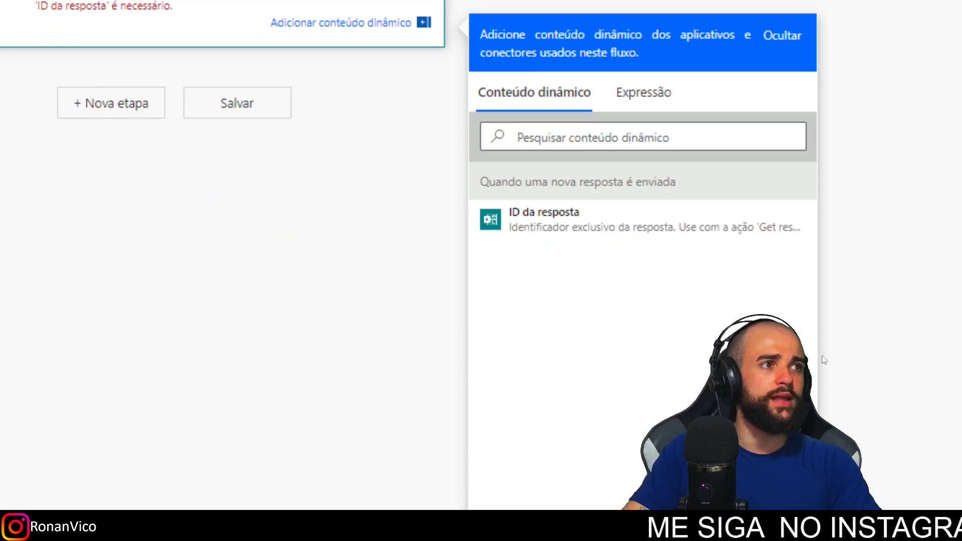
left_click(561, 219)
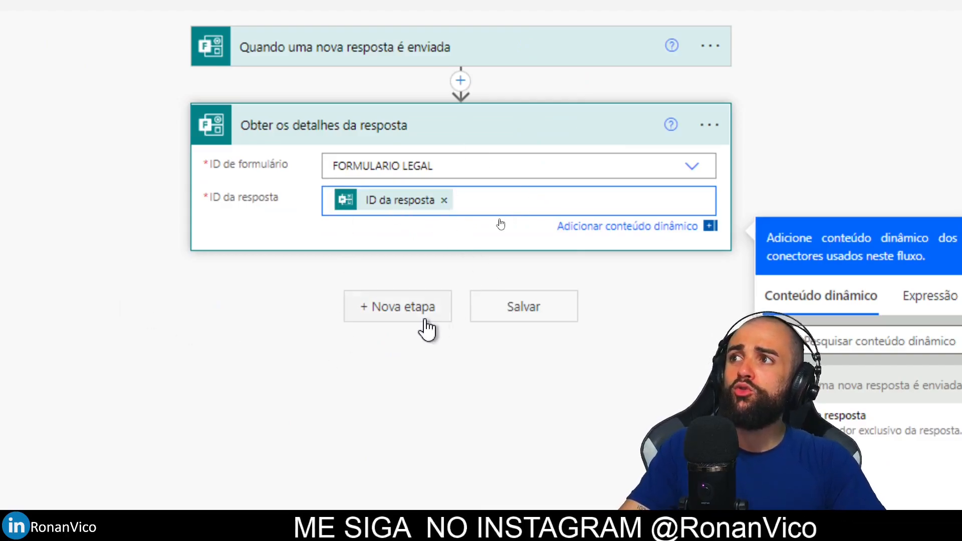
Add a new flow step with the Excel Online (Business) action "Adicionar uma linha em uma tabela".
left_click(441, 311)
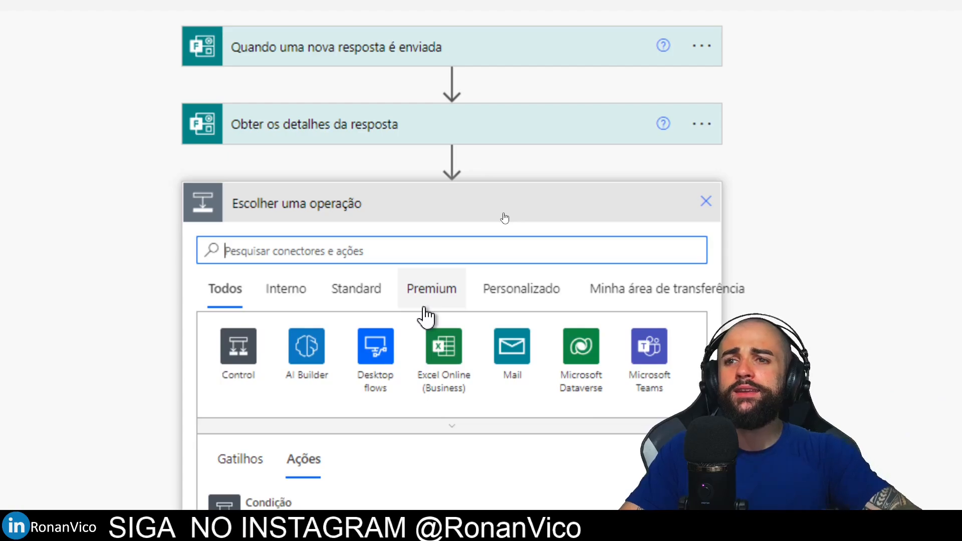
scroll(432, 313, "down", 2)
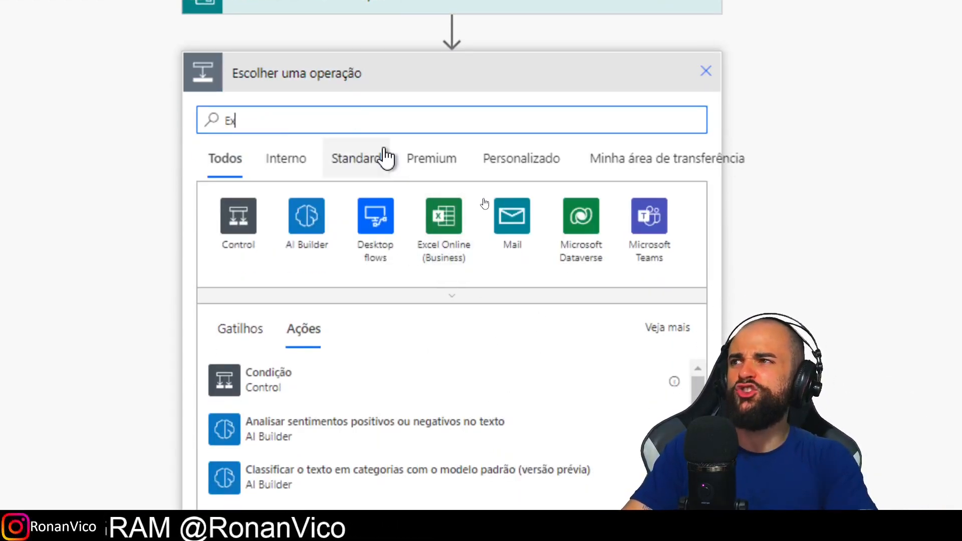
key("Return")
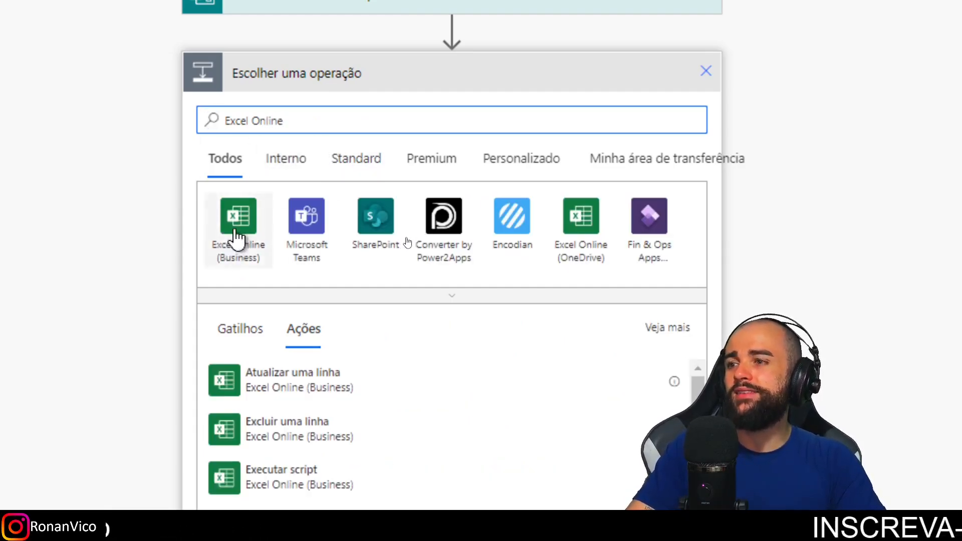
left_click(235, 246)
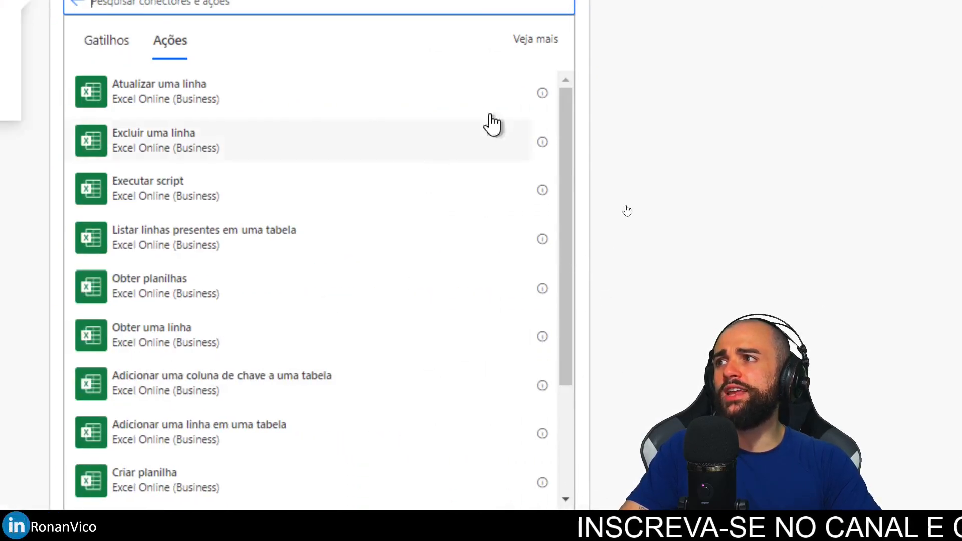
left_click_drag(570, 111, 583, 141)
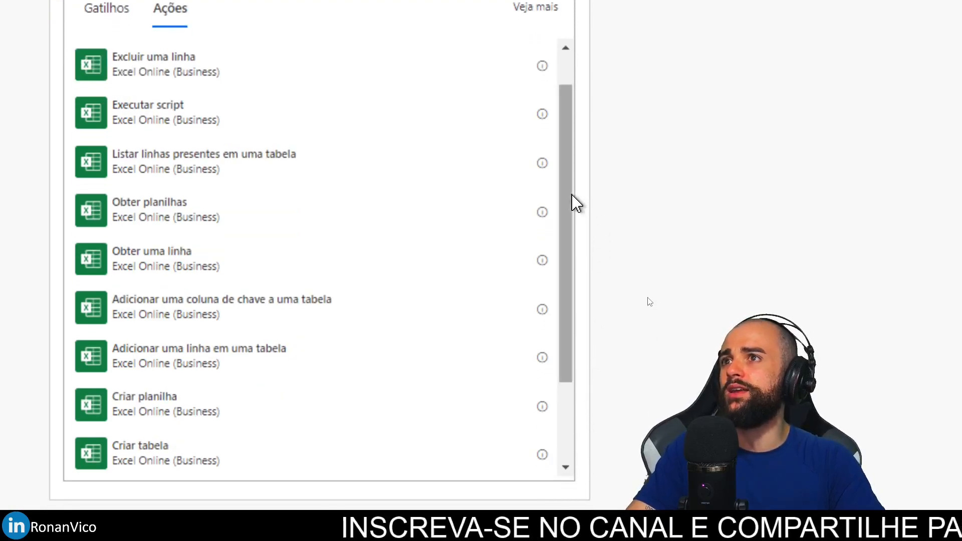
left_click_drag(572, 203, 516, 288)
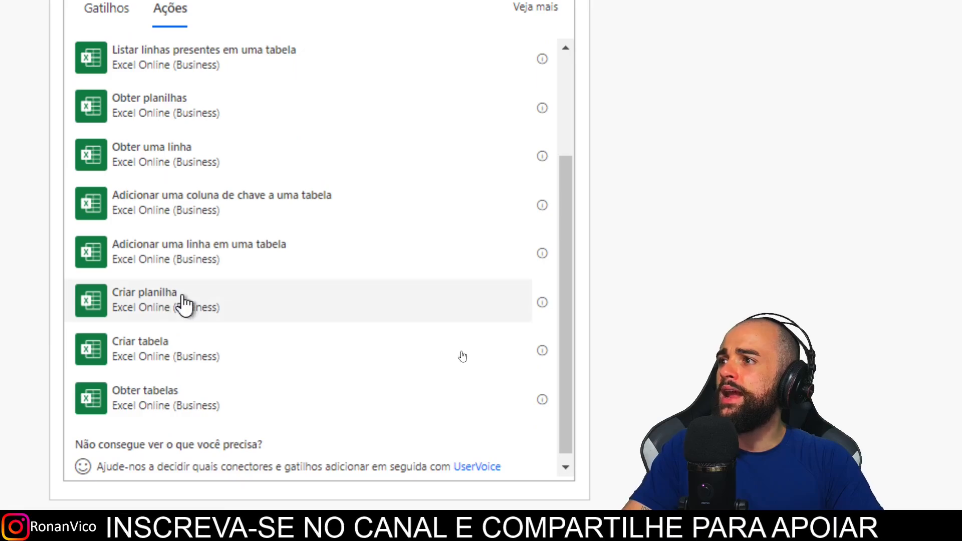
scroll(218, 321, "up", 2)
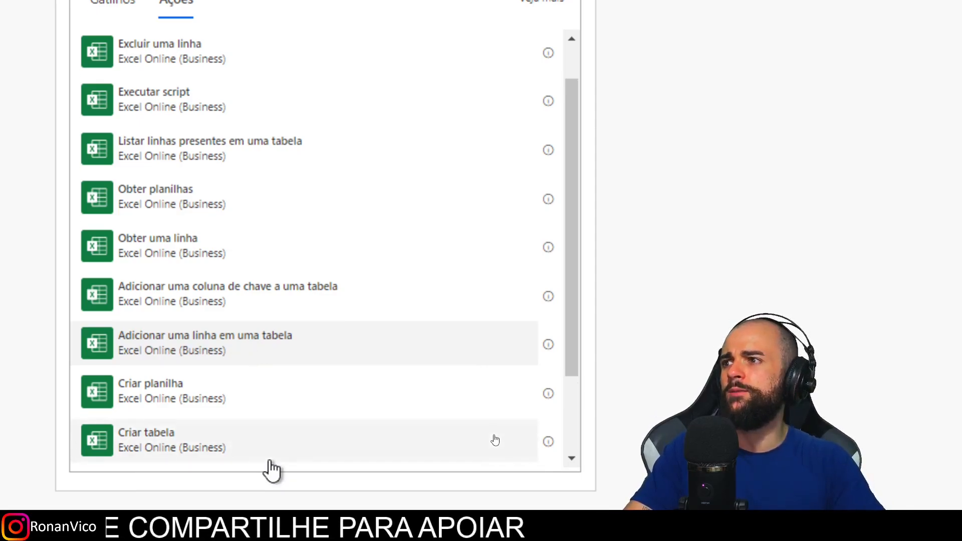
left_click(321, 342)
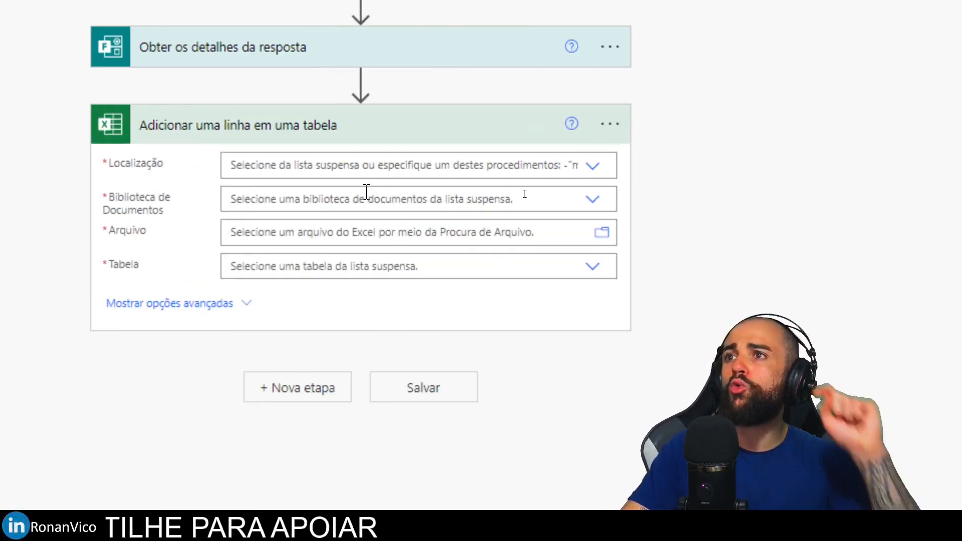
Check the table and its design settings in the RESPOSTAS FORM LEGAL workbook, leaving TESTE NOVO, and return to the flow.
left_click(168, 2)
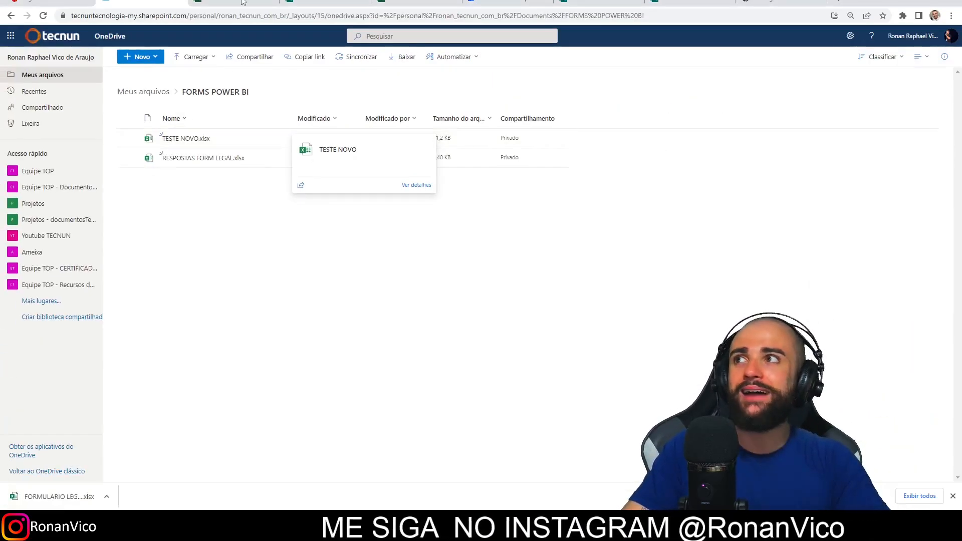
left_click(372, 263)
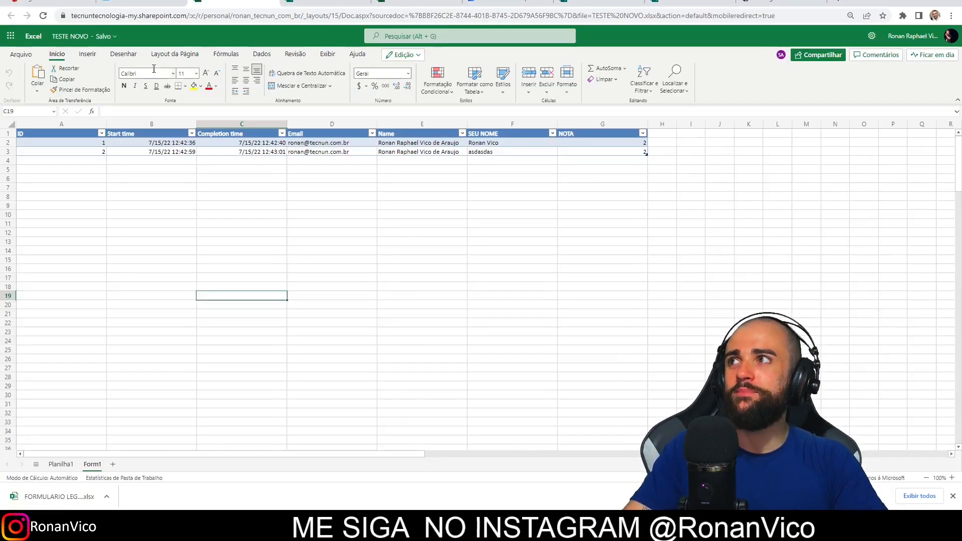
left_click(273, 2)
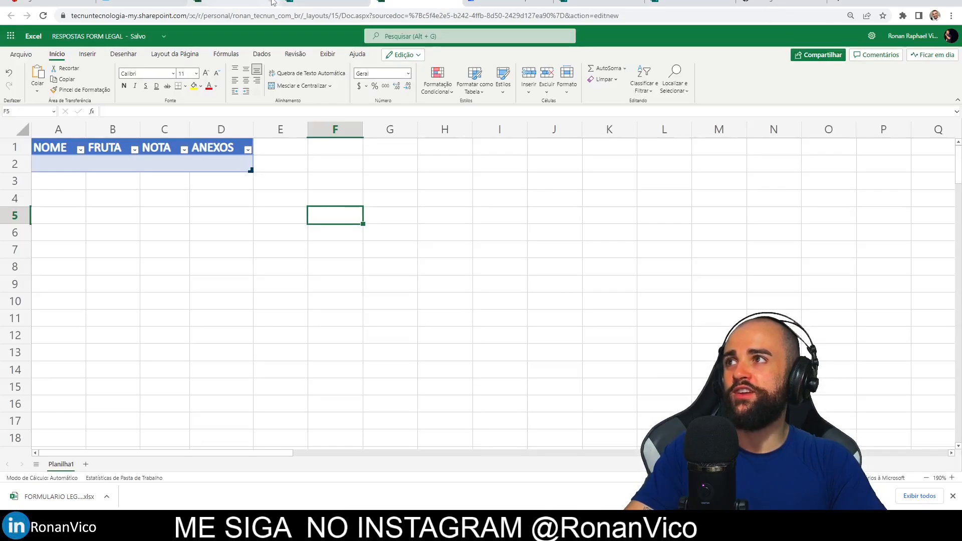
left_click(164, 164)
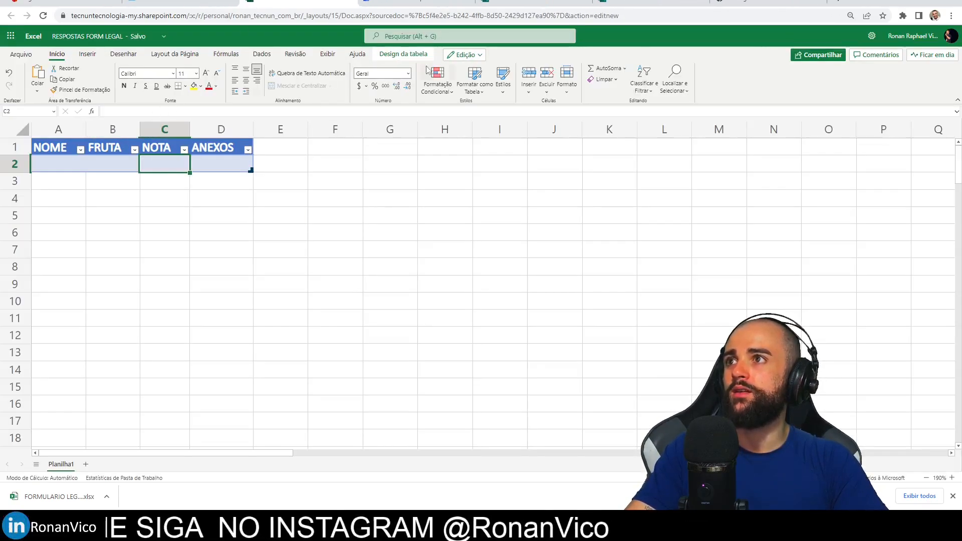
left_click(384, 55)
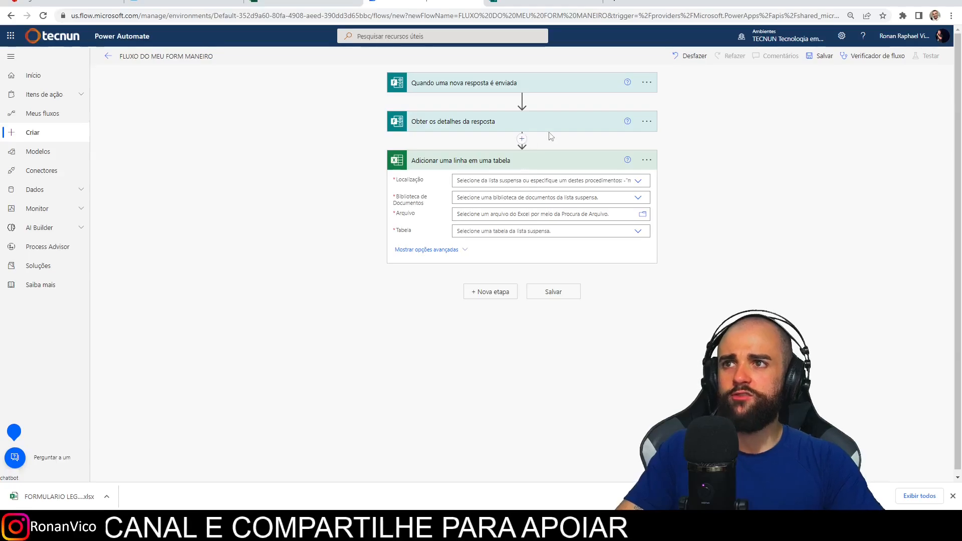
Set the Excel action's Localização to OneDrive for Business and its Biblioteca de Documentos to OneDrive.
left_click(597, 220)
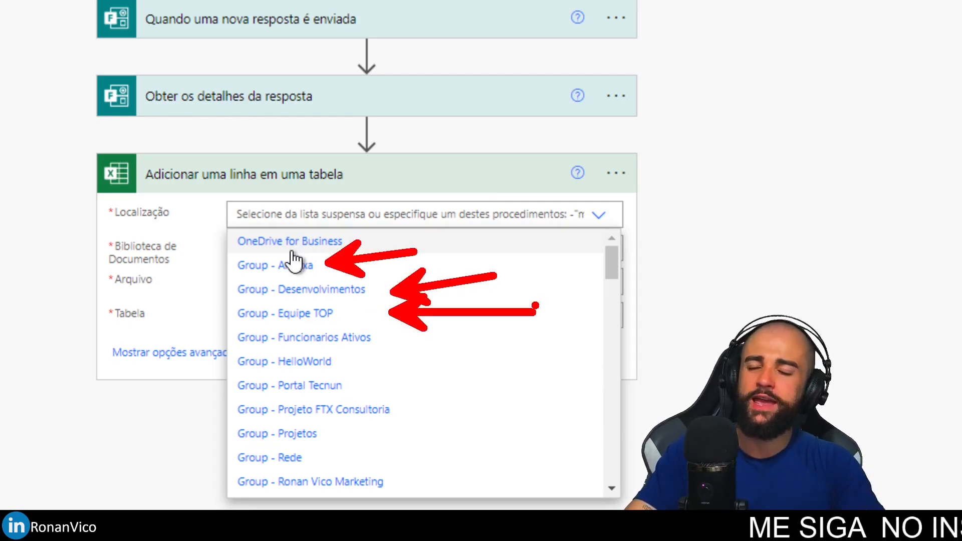
left_click(339, 242)
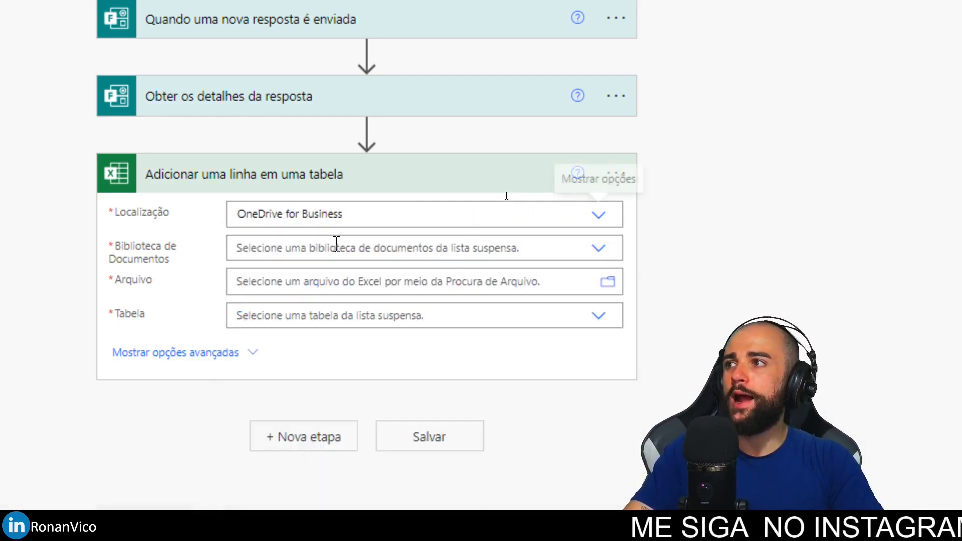
left_click(237, 248)
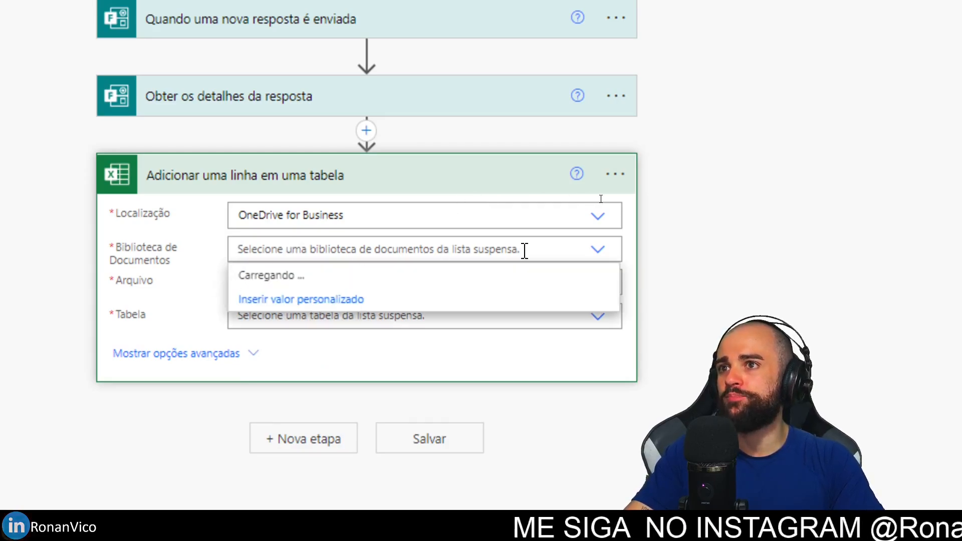
left_click(377, 277)
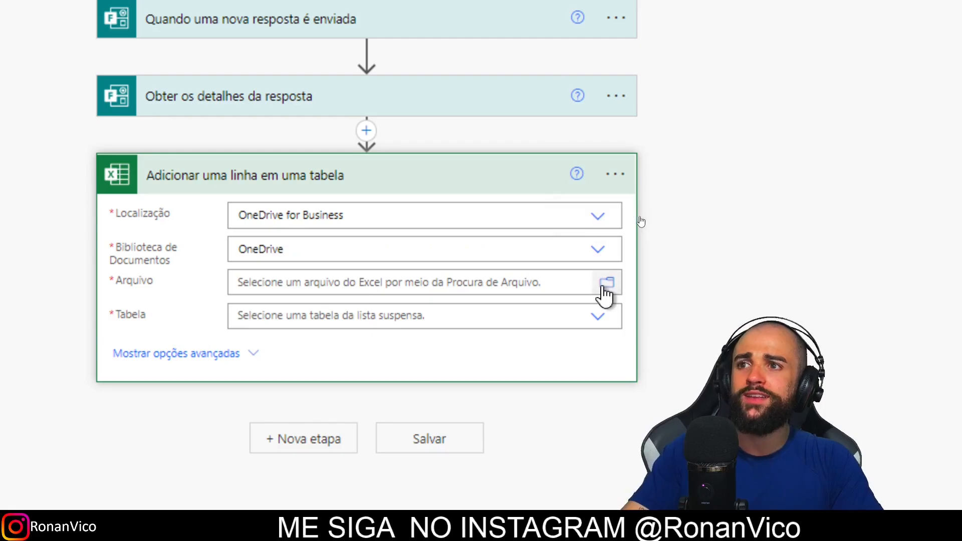
Choose RESPOSTAS FORM LEGAL.xlsx from the FORMS POWER BI folder as the Excel action's Arquivo.
scroll(603, 468, "down", 1)
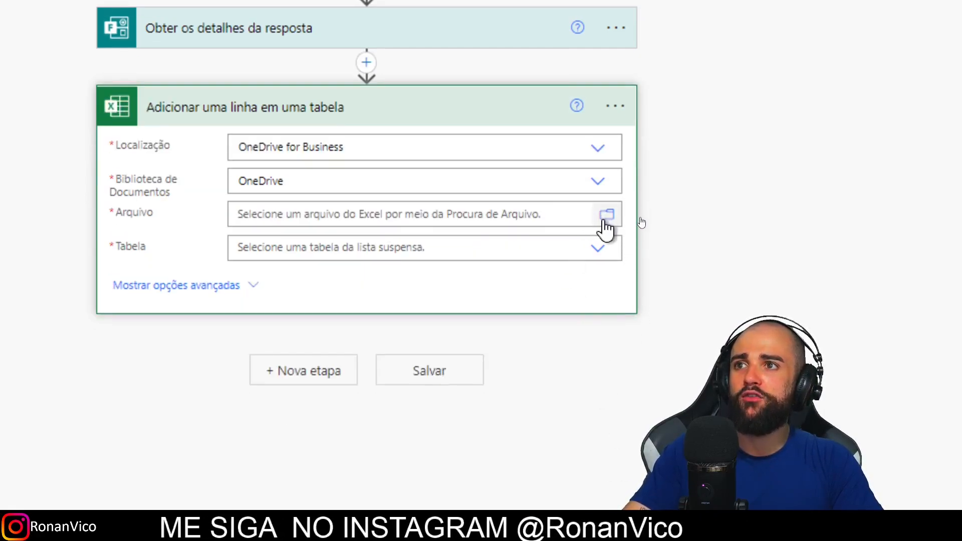
left_click(606, 222)
scroll(501, 300, "up", 7)
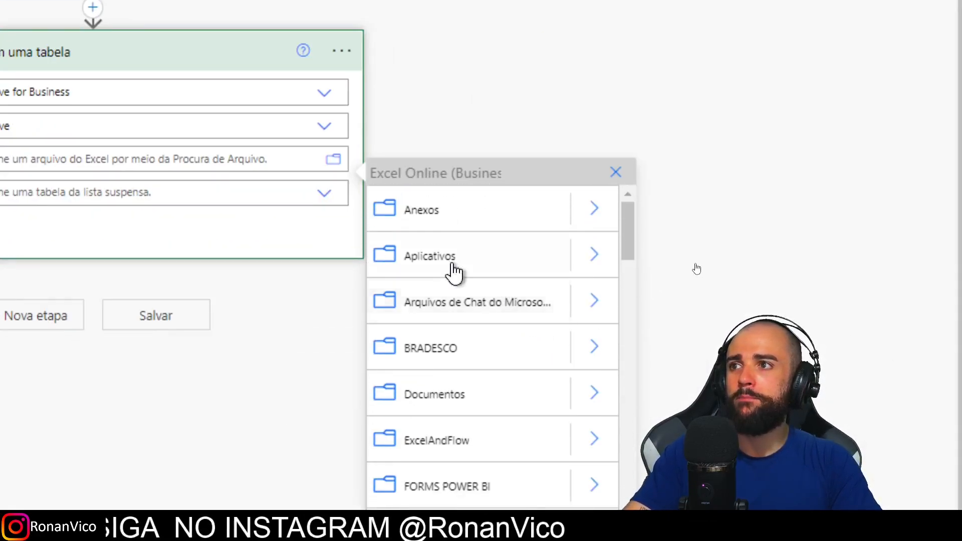
scroll(490, 351, "down", 2)
scroll(421, 391, "down", 2)
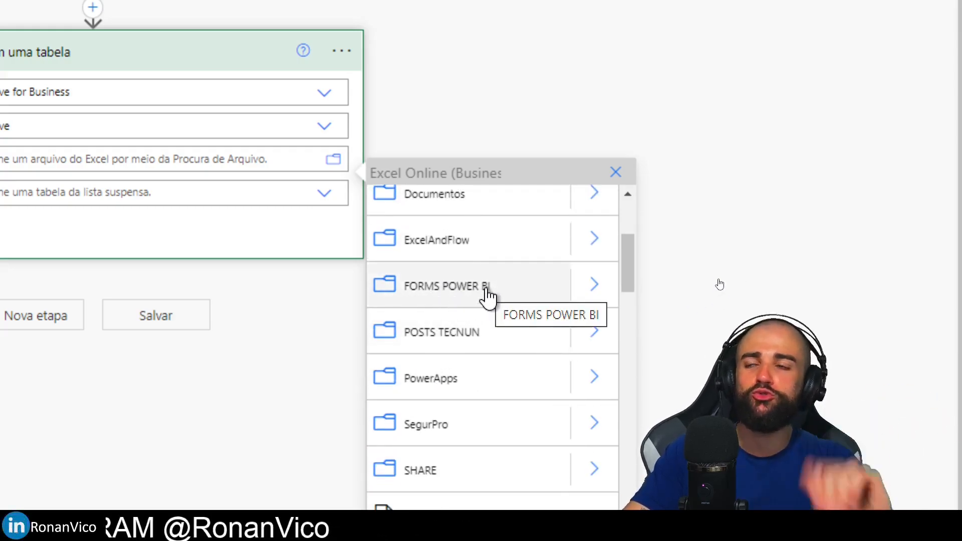
left_click(594, 286)
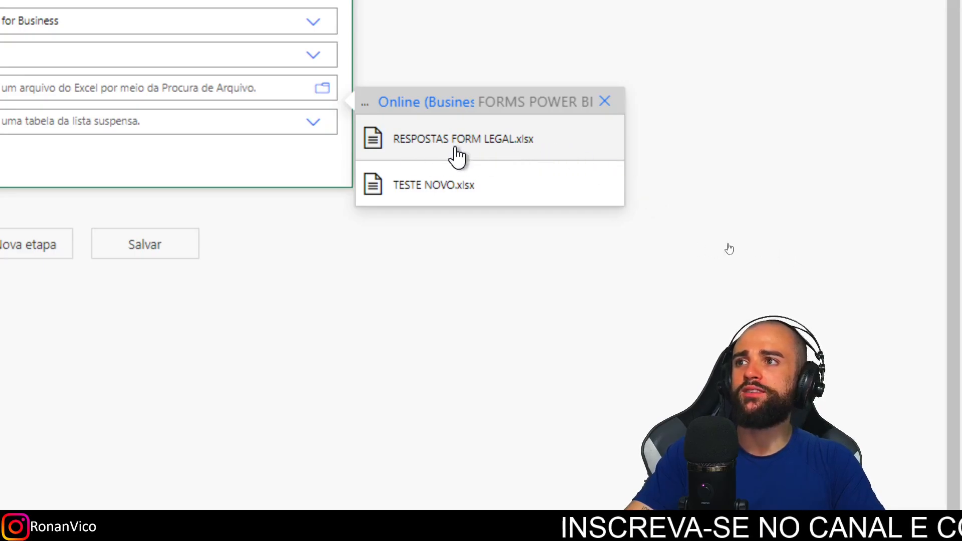
left_click(516, 146)
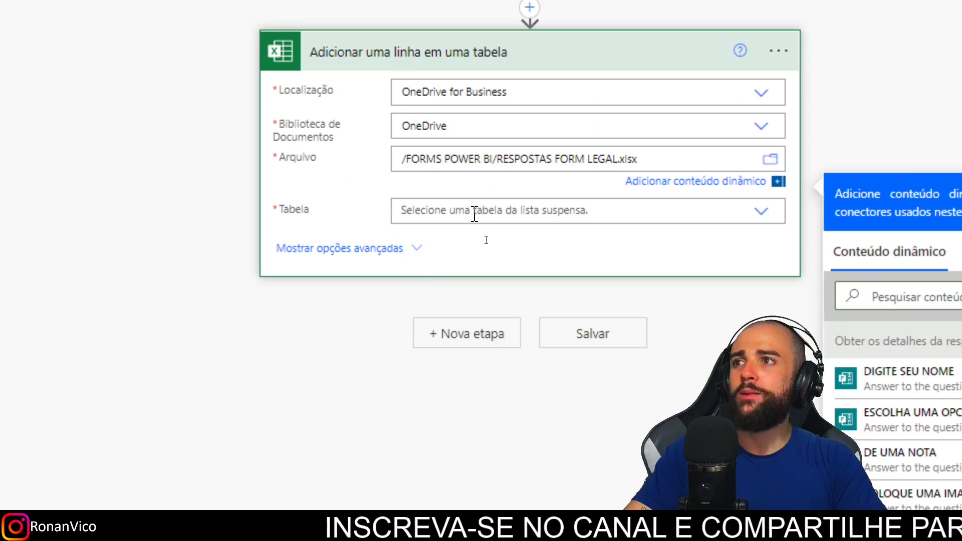
Select TB_DADOS as the Tabela for the "Adicionar uma linha em uma tabela" action.
left_click(491, 235)
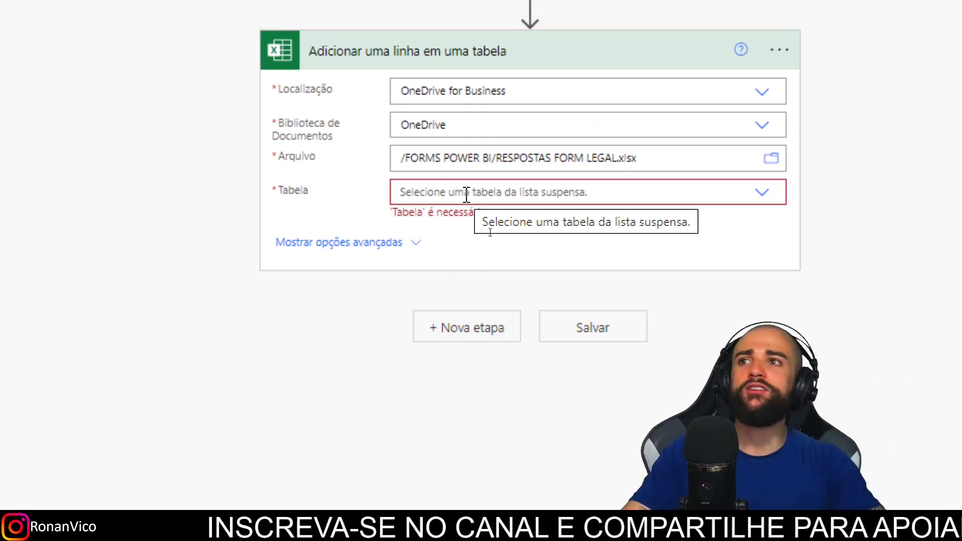
left_click(762, 194)
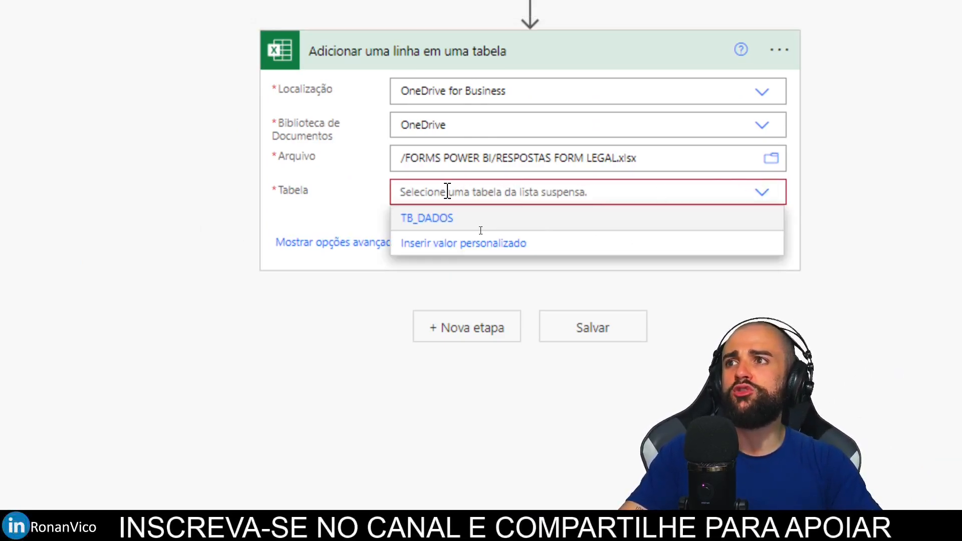
left_click(428, 219)
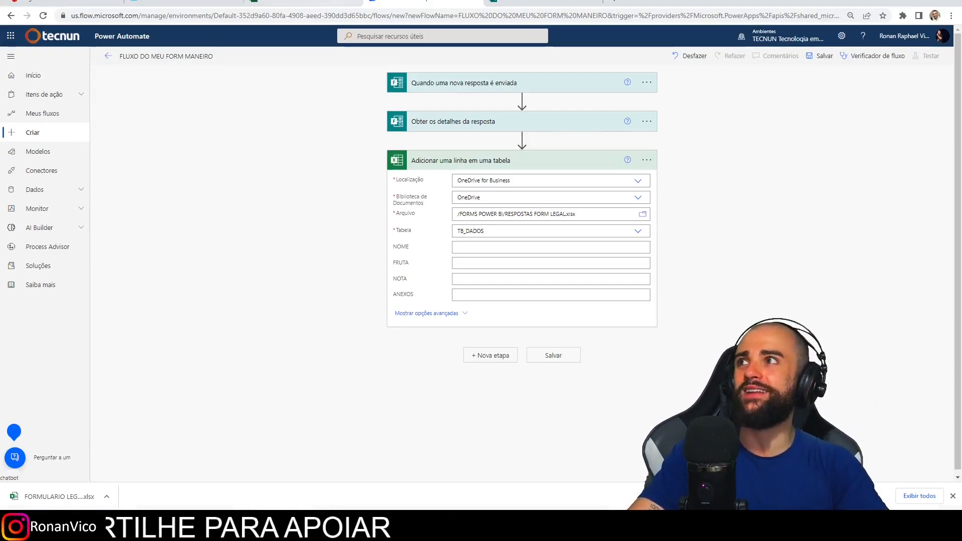
Open the Excel action's NOME field for dynamic content and review the FORMULARIO LEGAL questions in Forms before returning to the flow.
left_click(295, 2)
left_click(431, 1)
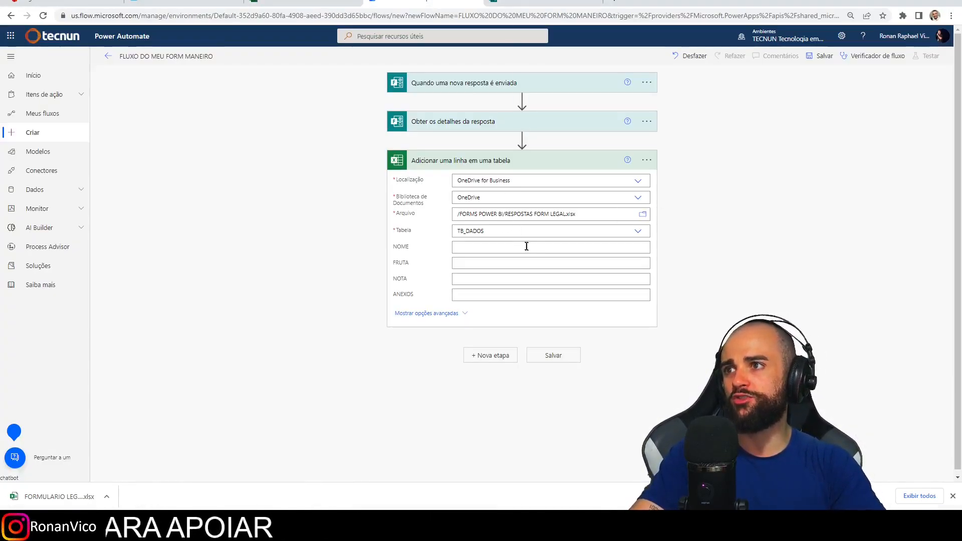
left_click(524, 247)
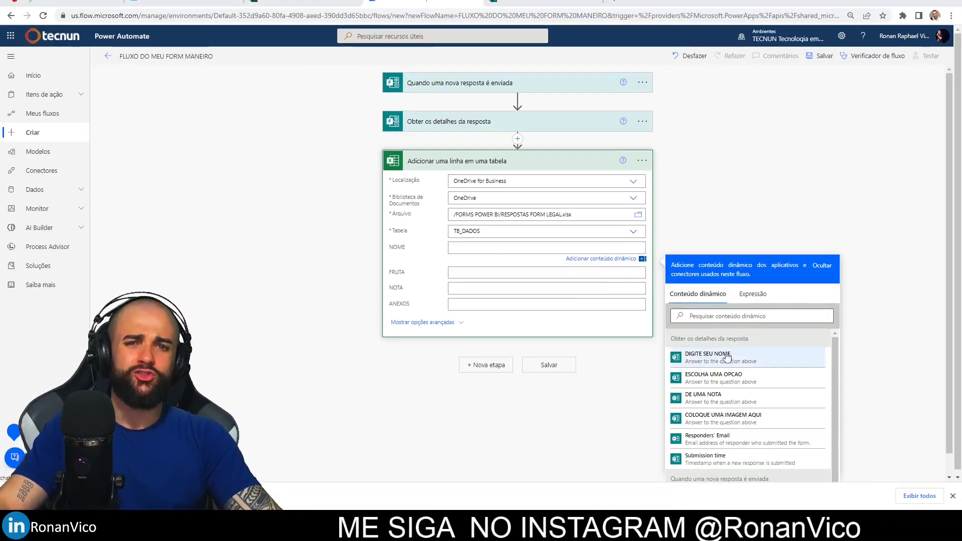
left_click(567, 3)
scroll(450, 214, "up", 3)
left_click(429, 89)
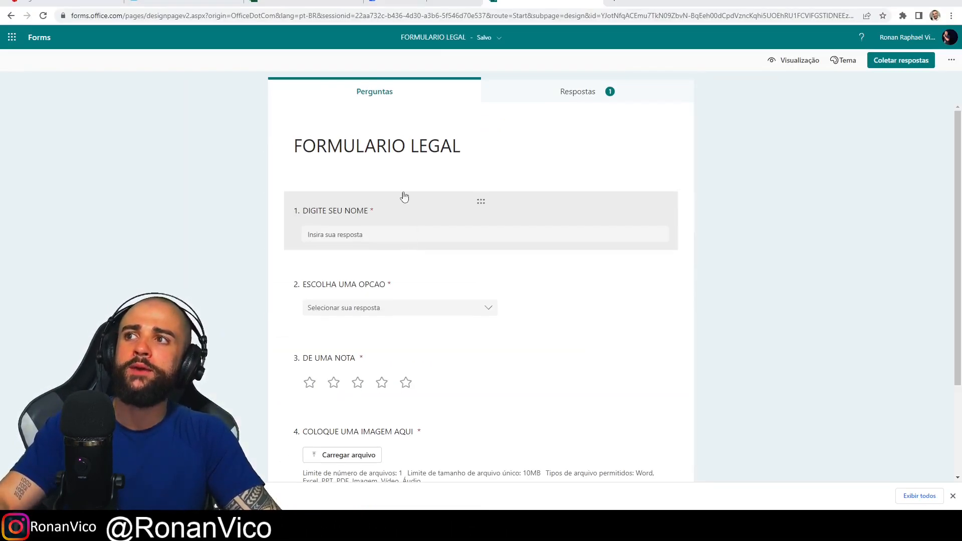
left_click(450, 1)
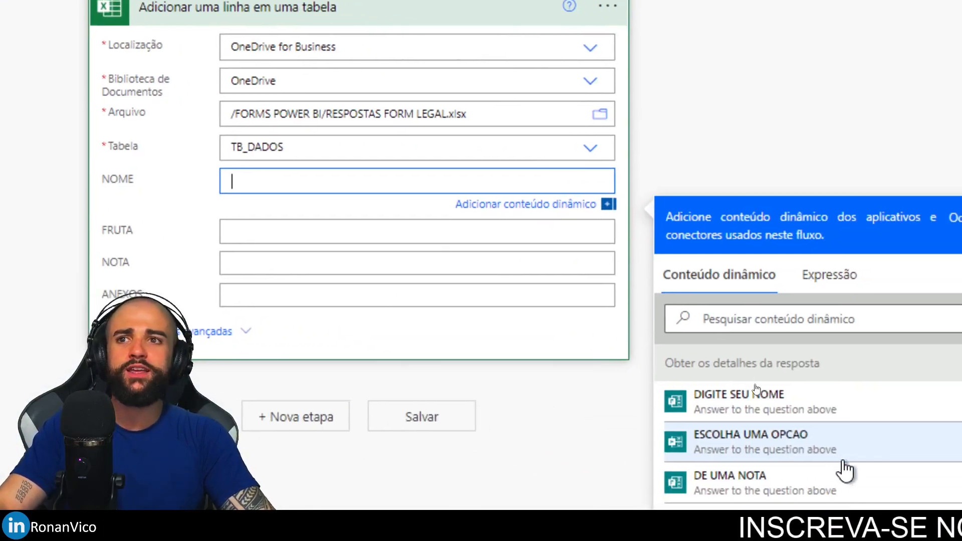
Map the NOME column to the DIGITE SEU NOME answer and FRUTA to ESCOLHA UMA OPCAO, checking that question's options in Forms.
left_click(942, 473)
left_click(315, 232)
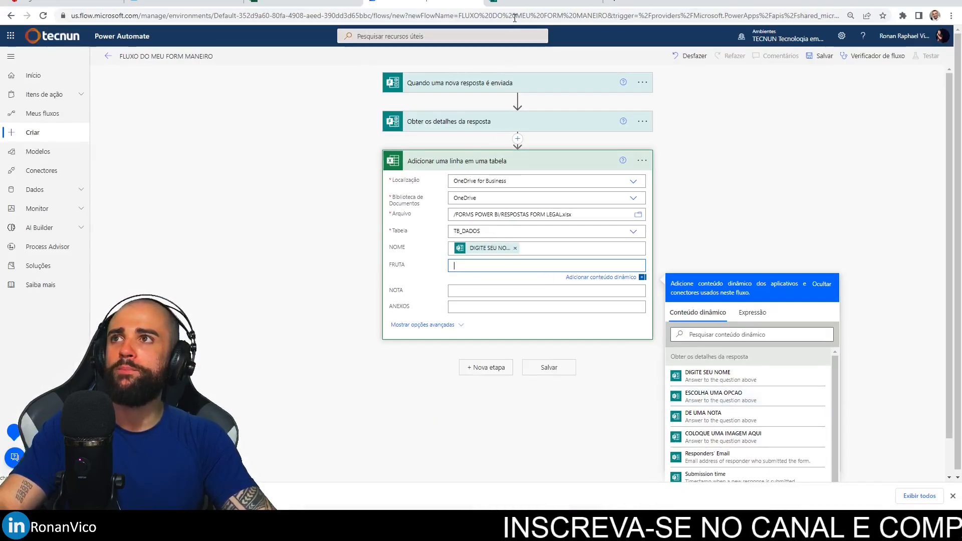
left_click(516, 3)
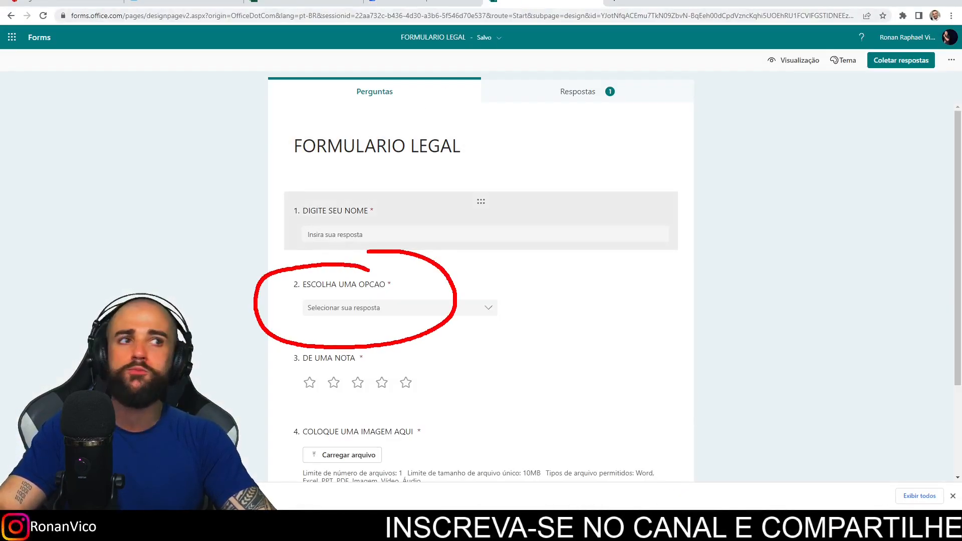
left_click(478, 309)
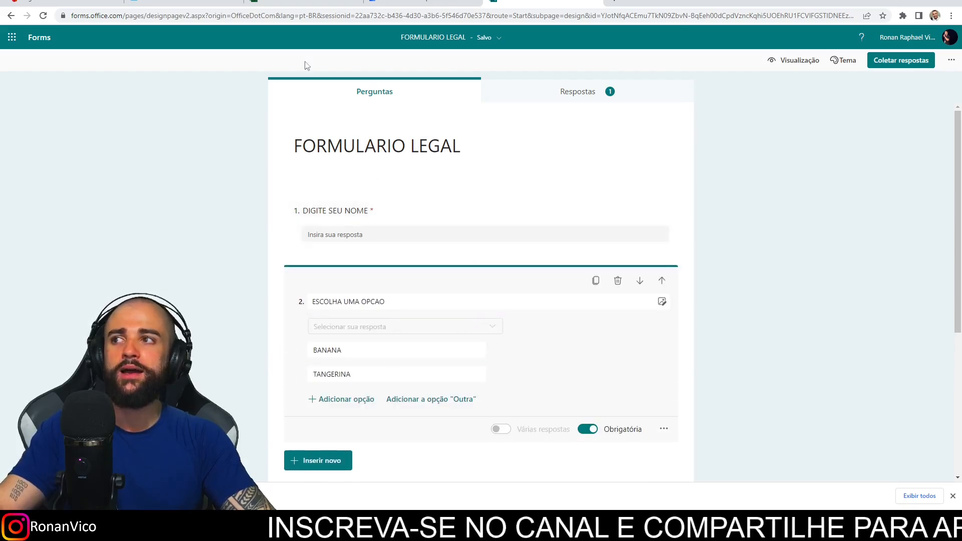
left_click(334, 2)
left_click(426, 2)
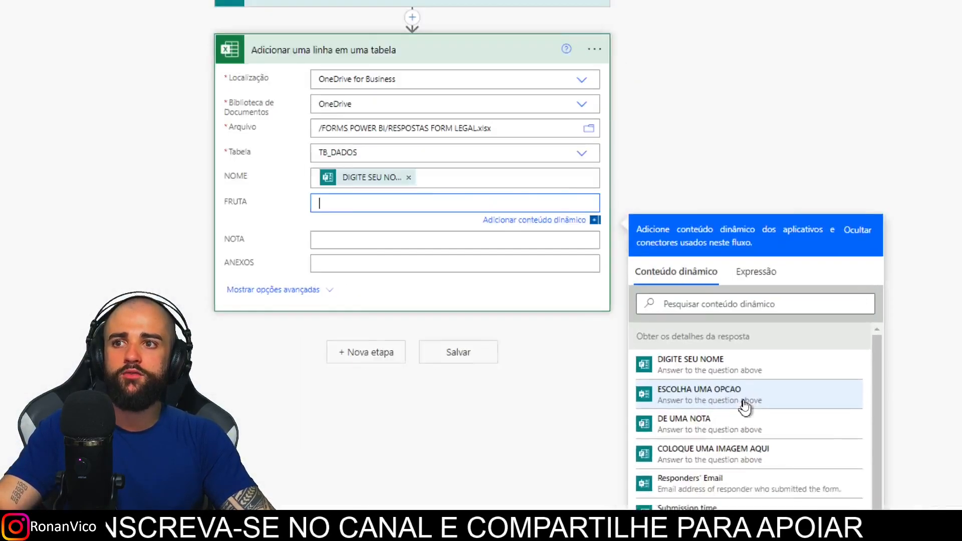
left_click(762, 395)
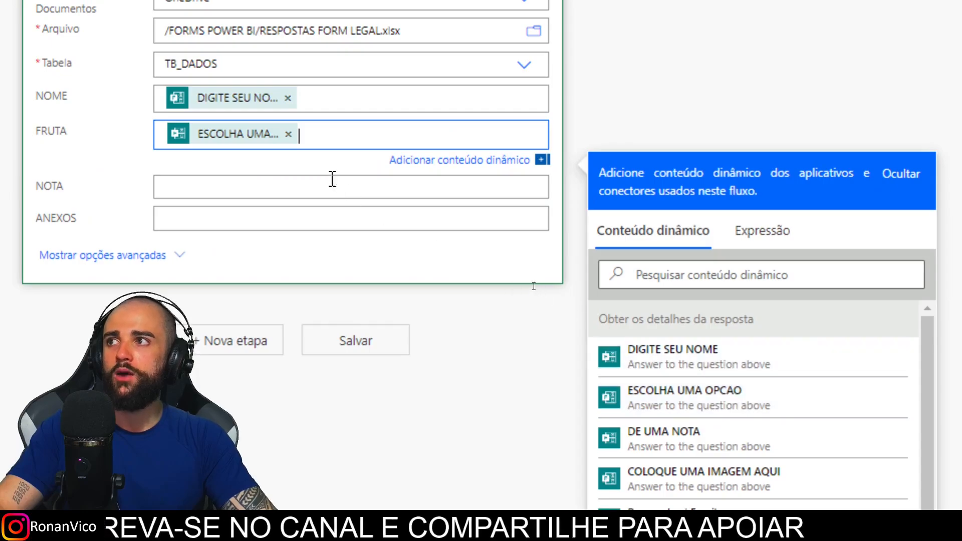
Map NOTA to the DE UMA NOTA answer and ANEXOS to COLOQUE UMA IMAGEM AQUI, and save the flow.
left_click(526, 291)
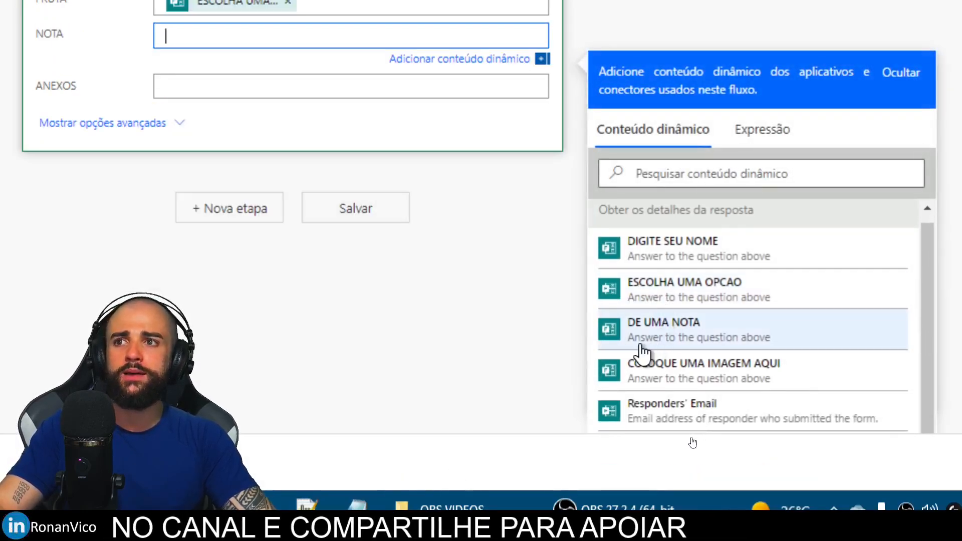
left_click(642, 346)
left_click(283, 92)
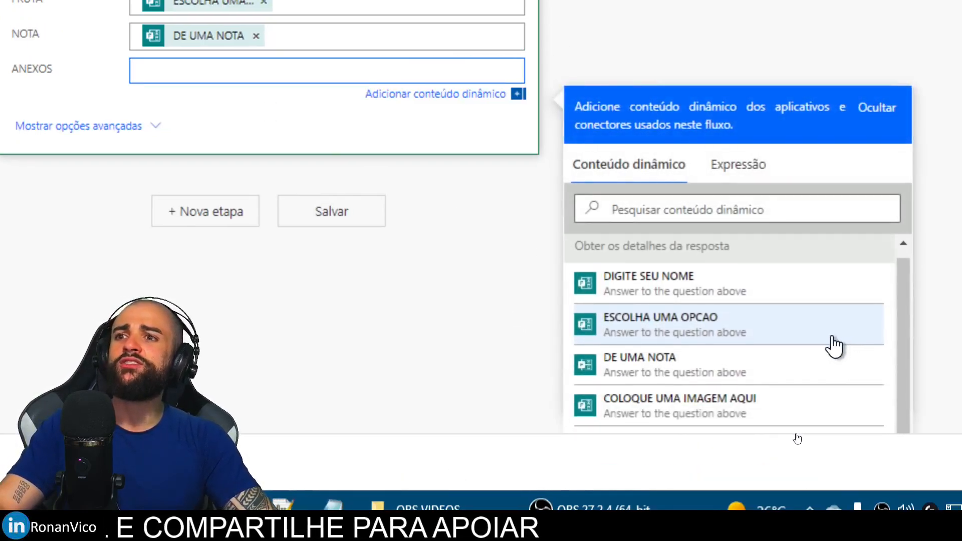
scroll(834, 346, "down", 3)
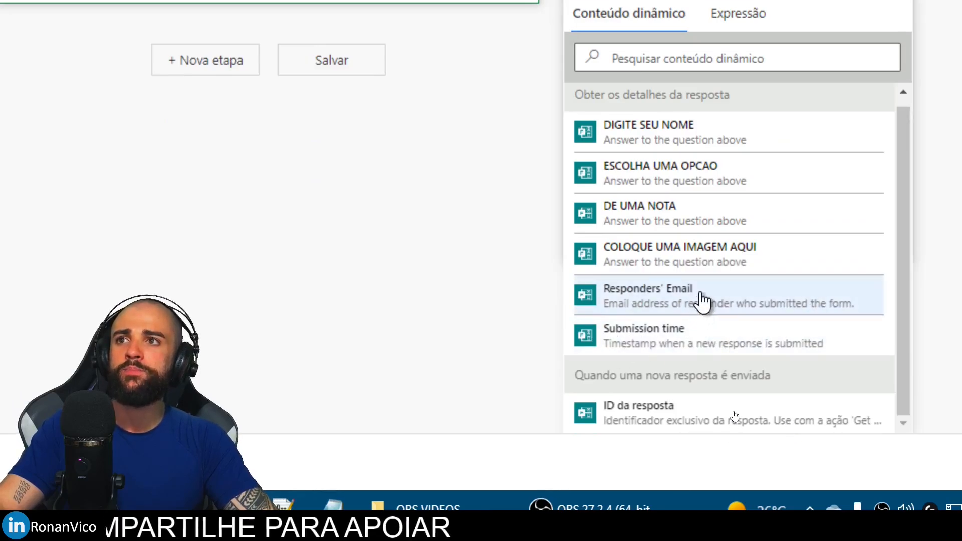
left_click(779, 254)
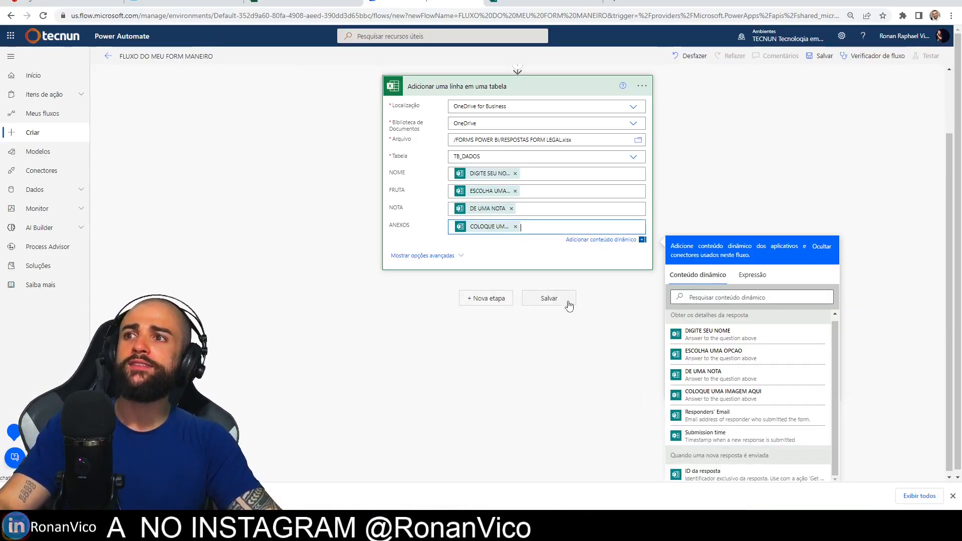
left_click(549, 298)
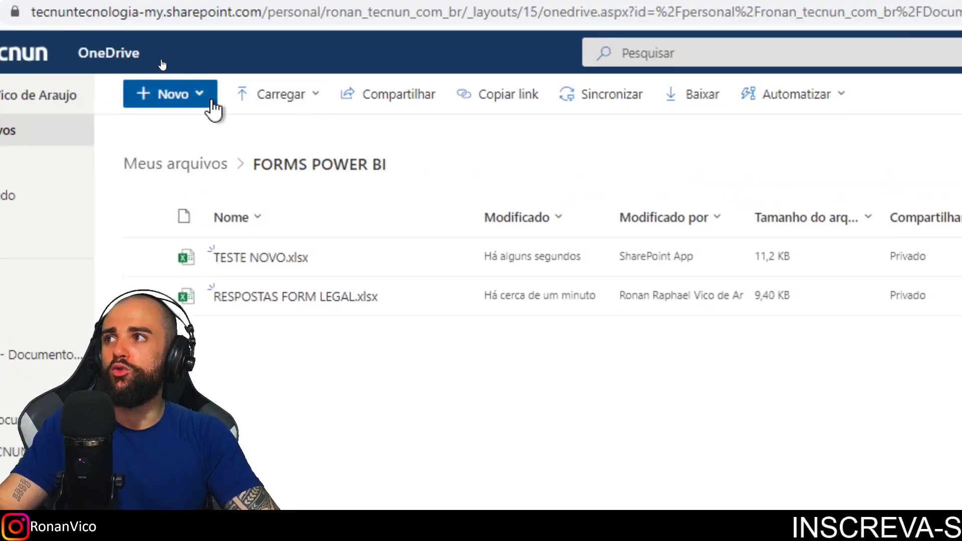
Look at the new-file options in OneDrive's FORMS POWER BI folder, and return to the flow to collapse the Excel action.
left_click(213, 108)
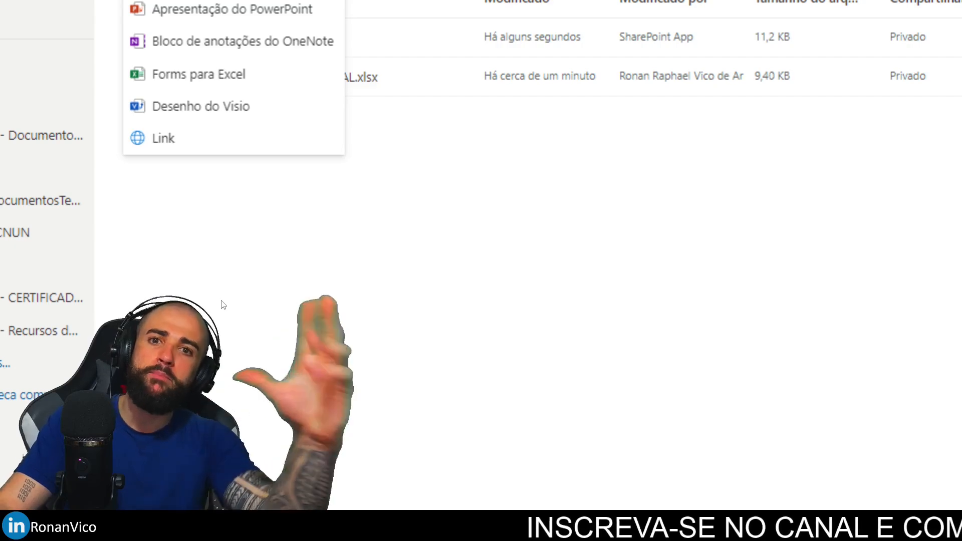
left_click(419, 252)
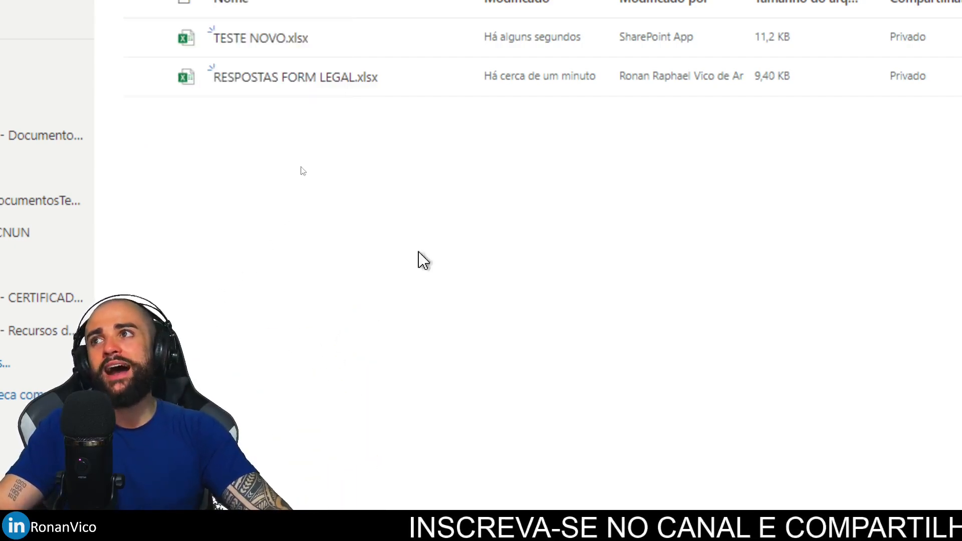
left_click(537, 11)
left_click(730, 8)
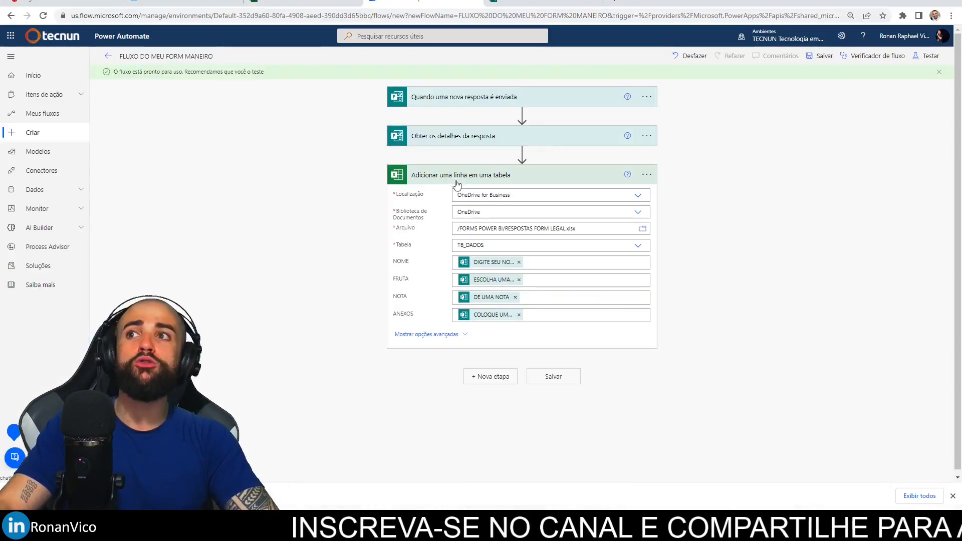
left_click(489, 178)
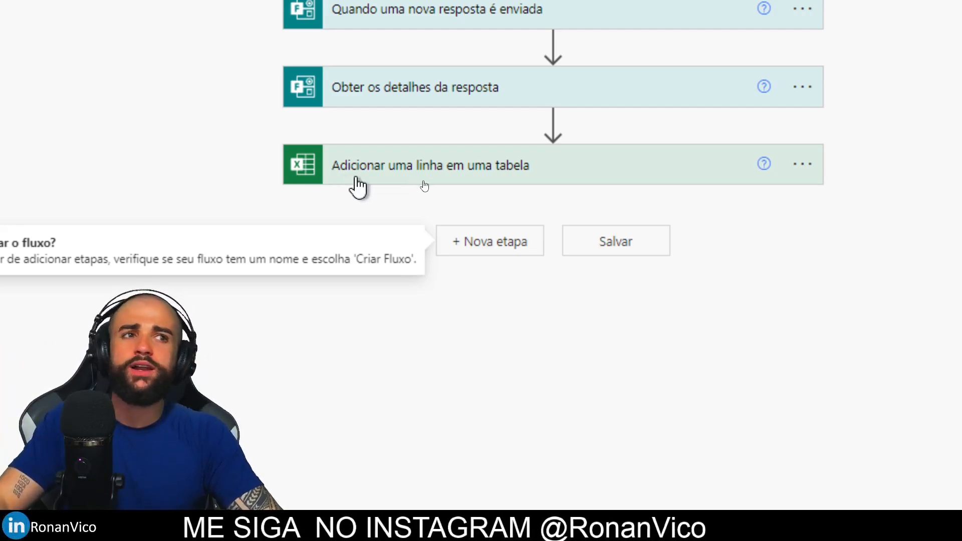
Detach the RESPOSTAS FORM LEGAL workbook into its own browser window and place it over the FORMULARIO LEGAL editor.
left_click(311, 2)
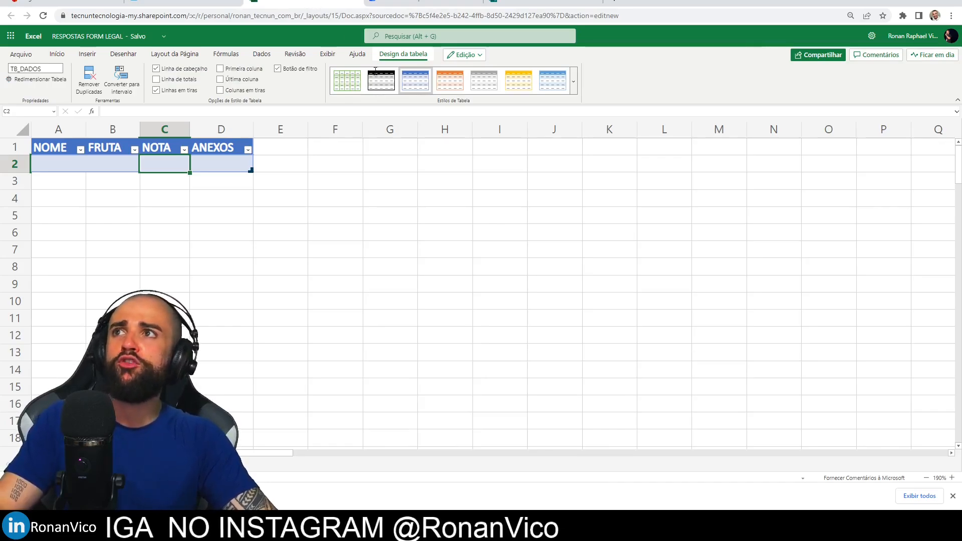
left_click_drag(305, 3, 435, 84)
left_click_drag(534, 79, 841, 90)
left_click(424, 3)
left_click_drag(691, 95, 773, 18)
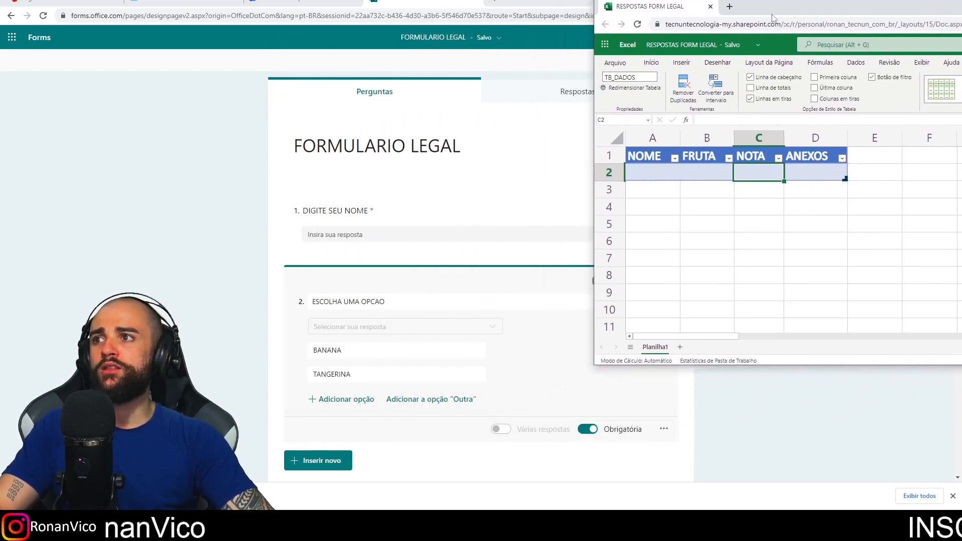
Copy the FORMULARIO LEGAL response link from Forms and open it in a new browser tab.
left_click(449, 65)
left_click(882, 61)
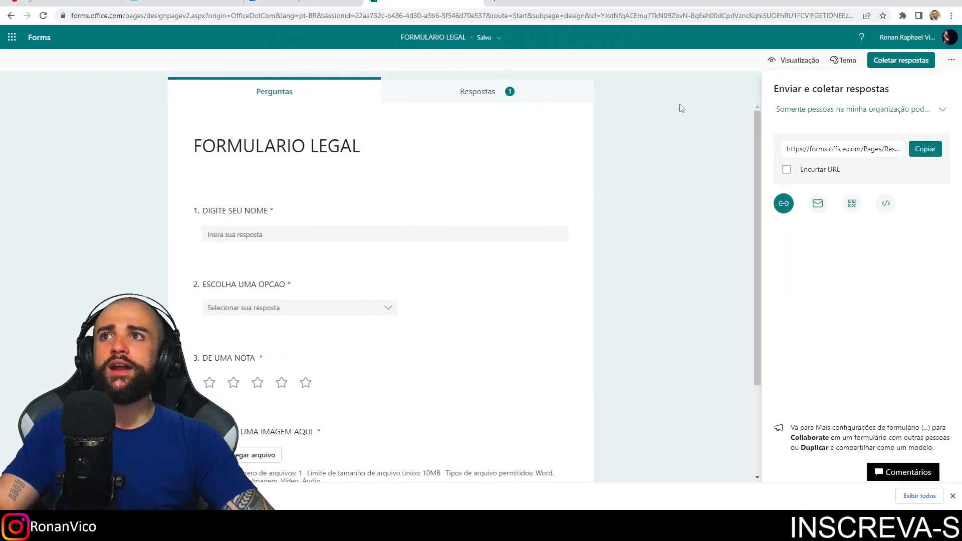
left_click(919, 155)
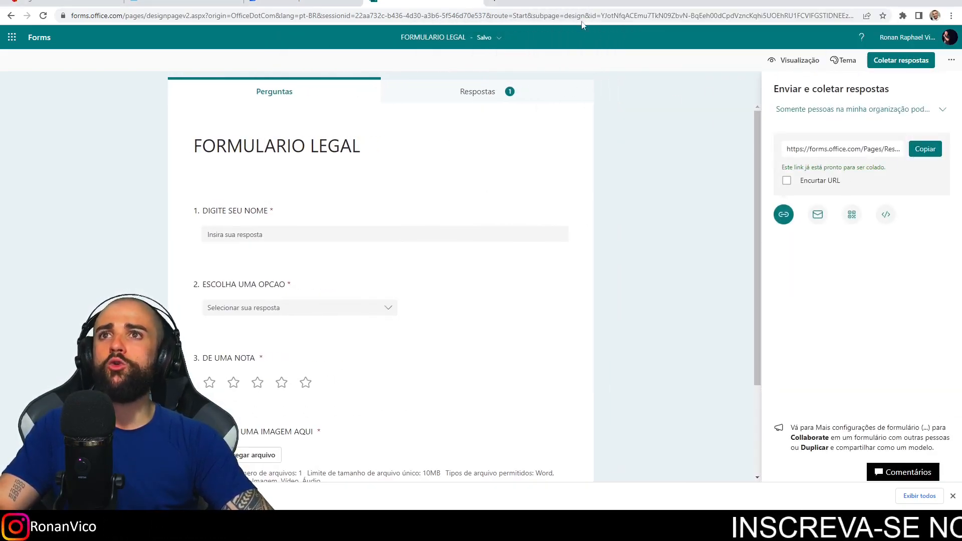
left_click(494, 2)
type("https://forms.office.com/Pages/ResponsePage.aspx?id=YJotNfqACEmu7TkN09ZbvN-BqEeh00dCpdVzncKqhi5UOEhRU1FCVIFGSTIDNEEzQ0dMTzBFN1ZYRC4u")
key("Return")
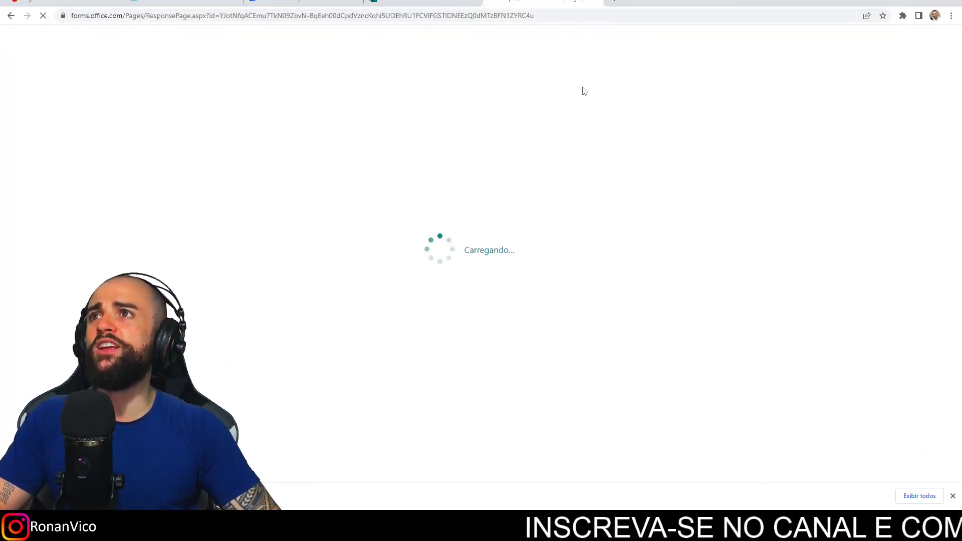
Fill in the test response with the respondent's name, the option TANGERINA and a five-star rating.
left_click(477, 214)
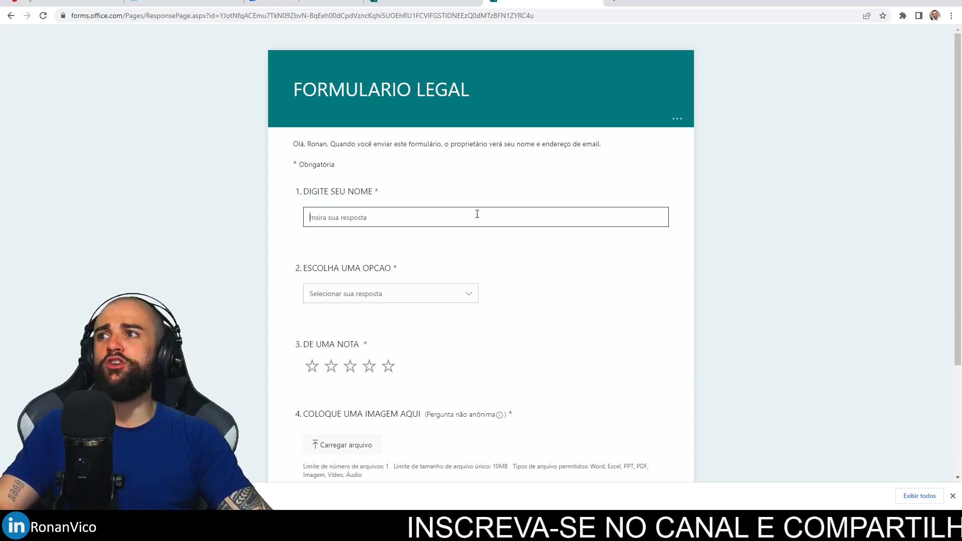
type("RONAN")
left_click(381, 294)
left_click(339, 334)
scroll(387, 241, "down", 3)
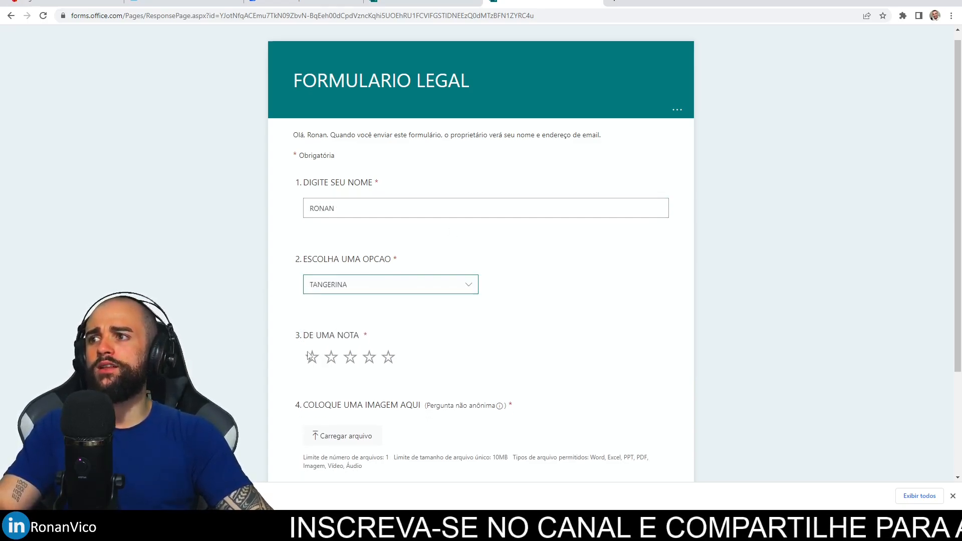
left_click(388, 217)
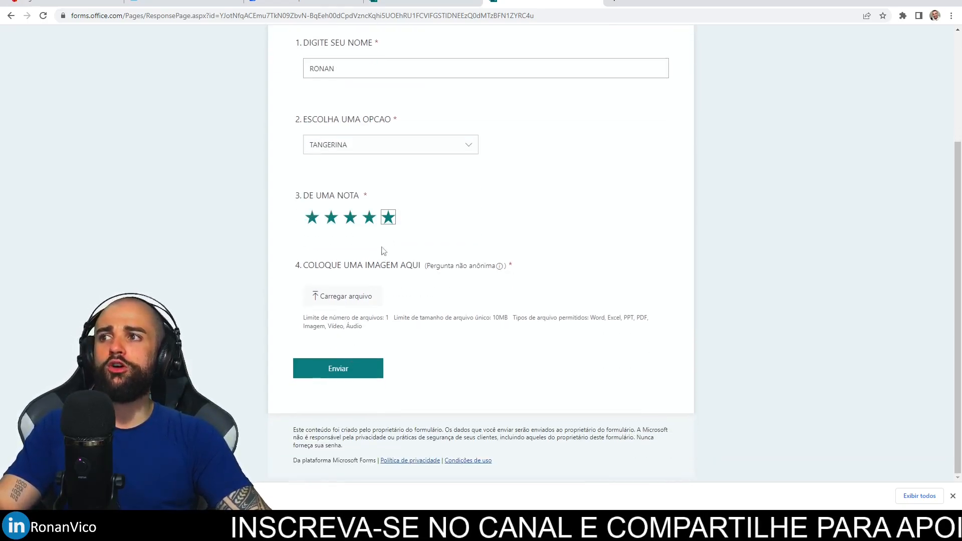
Attach WhatsApp Image 2022-07-13 at 3.22.25 PM.jpeg to the image question and submit the response.
left_click(348, 295)
double_click(78, 297)
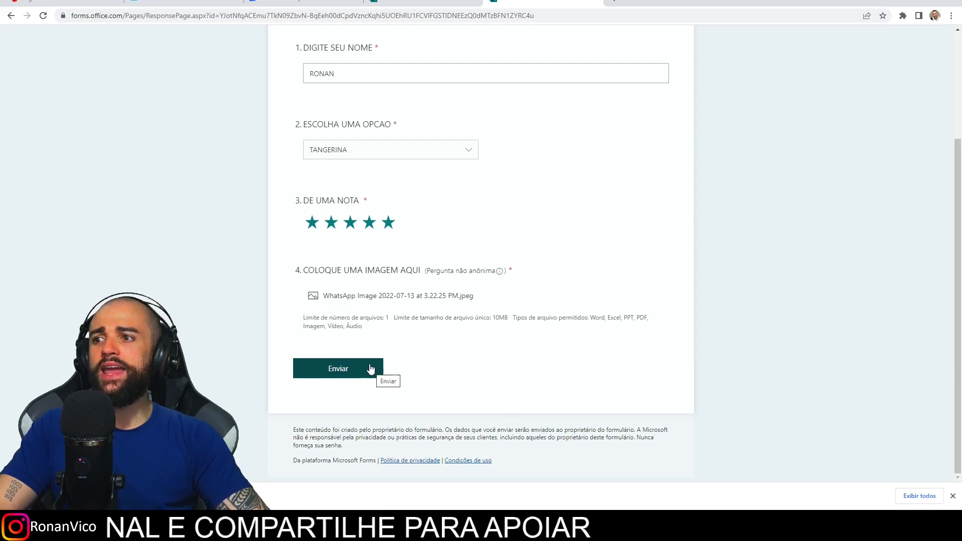
left_click(360, 371)
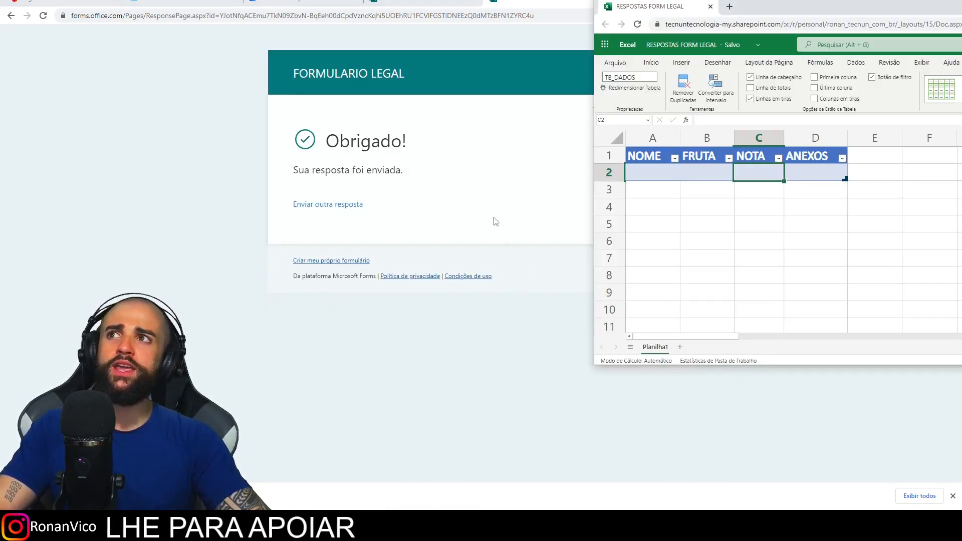
Open the details page of FLUXO DO MEU FORM MANEIRO in Power Automate and check the TB_DADOS table for the submitted response.
left_click(321, 2)
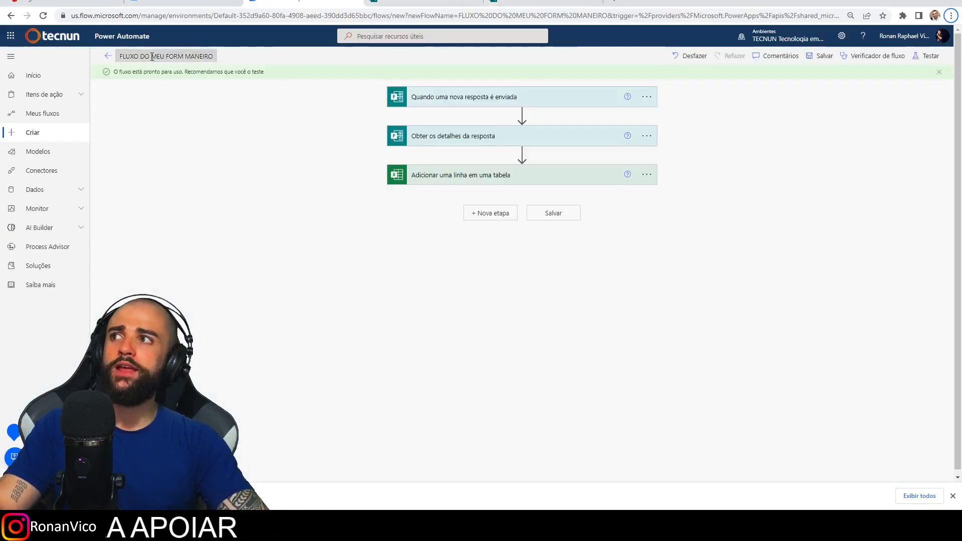
left_click(108, 56)
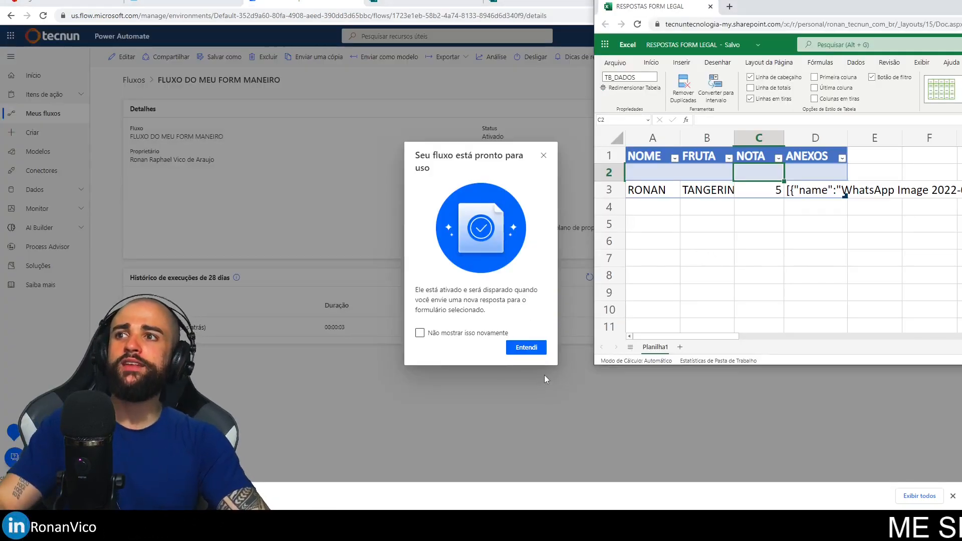
left_click(534, 351)
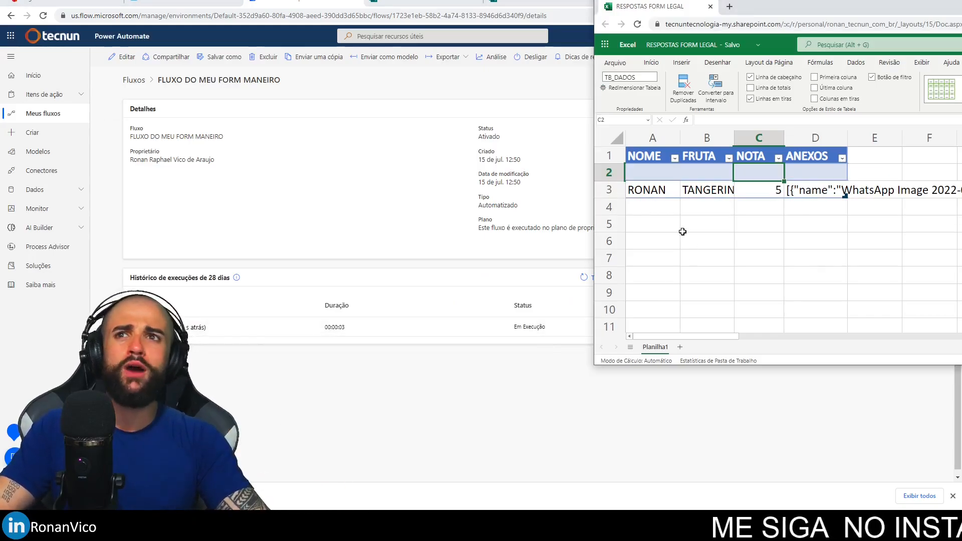
left_click(784, 252)
left_click(724, 224)
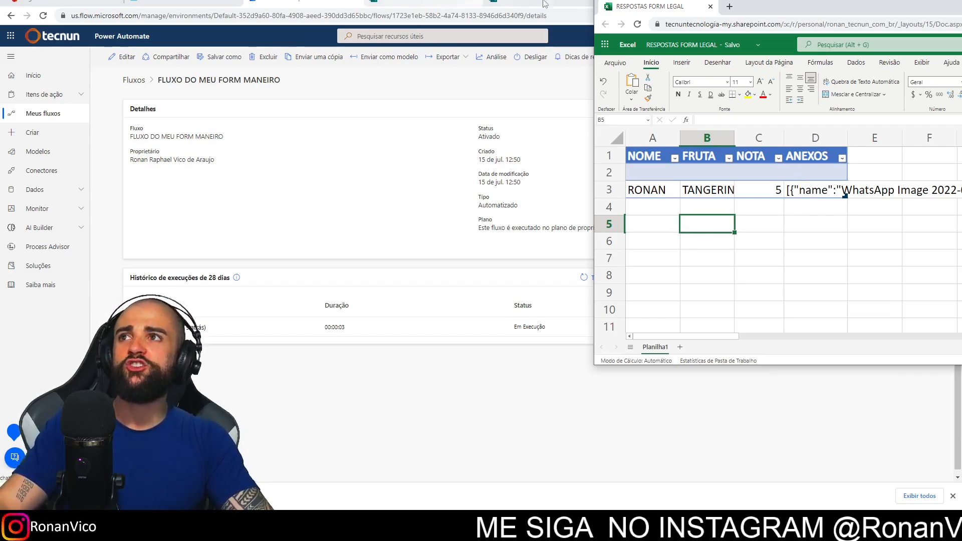
Arrange the workbook beside the form and fill in another response with the respondent's name, BANANA and a four-star rating.
left_click_drag(775, 16, 583, 71)
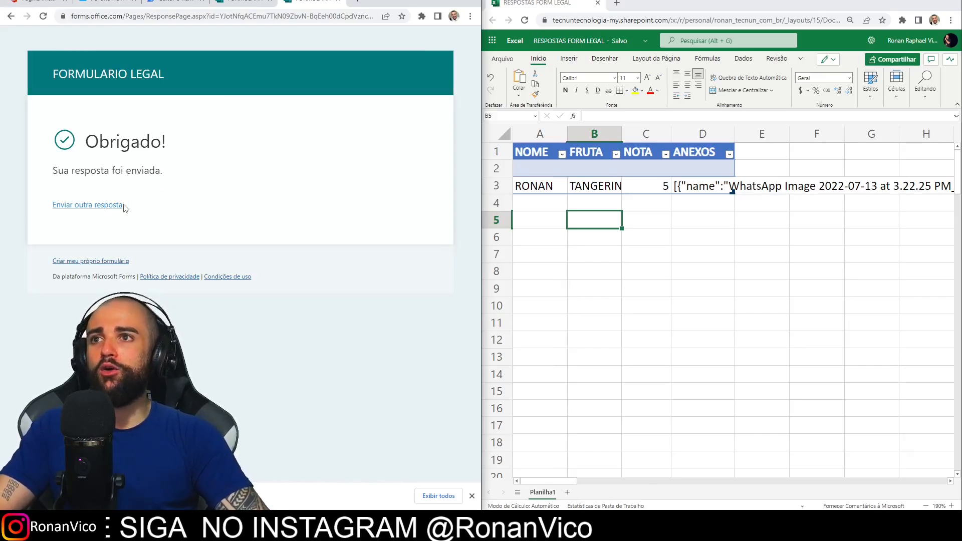
left_click(88, 205)
scroll(201, 201, "down", 2)
left_click(107, 119)
type("H")
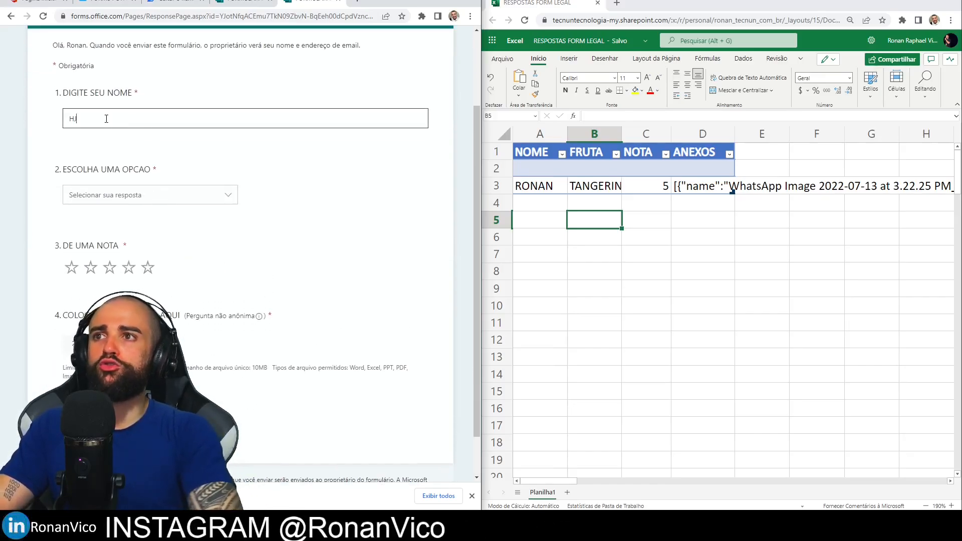
scroll(189, 172, "down", 1)
left_click(200, 145)
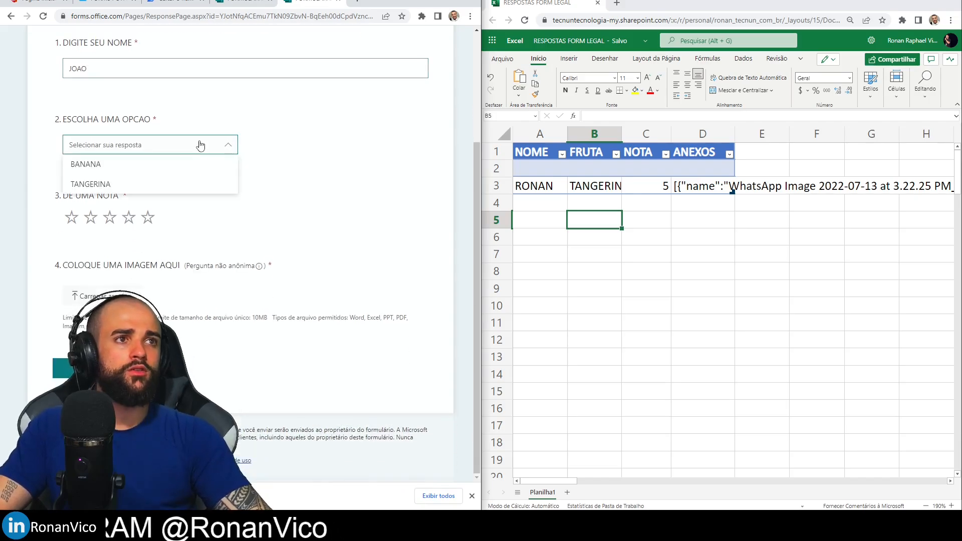
left_click(191, 165)
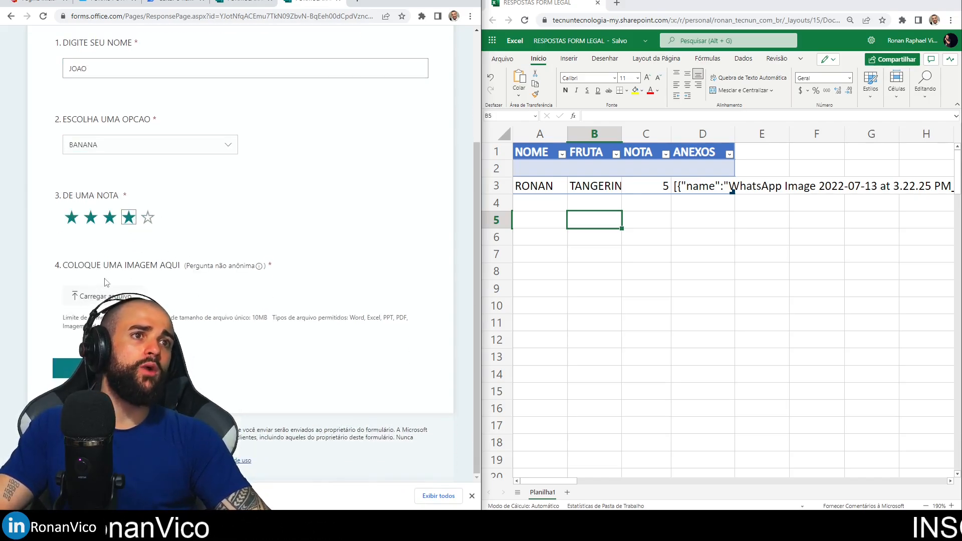
Upload WhatsApp Image 2022-07-13 at 3.22.25 PM.jpeg to the second response and submit it.
left_click(103, 296)
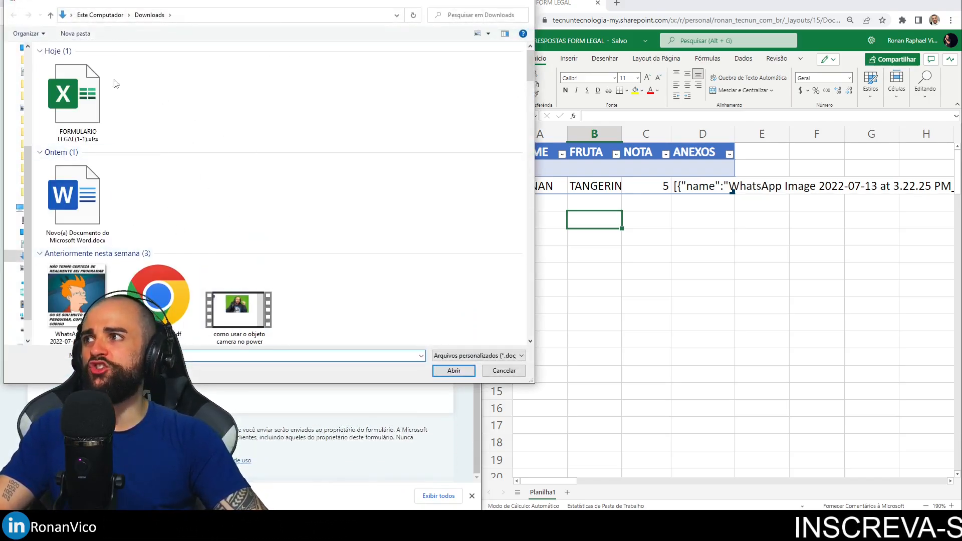
double_click(77, 296)
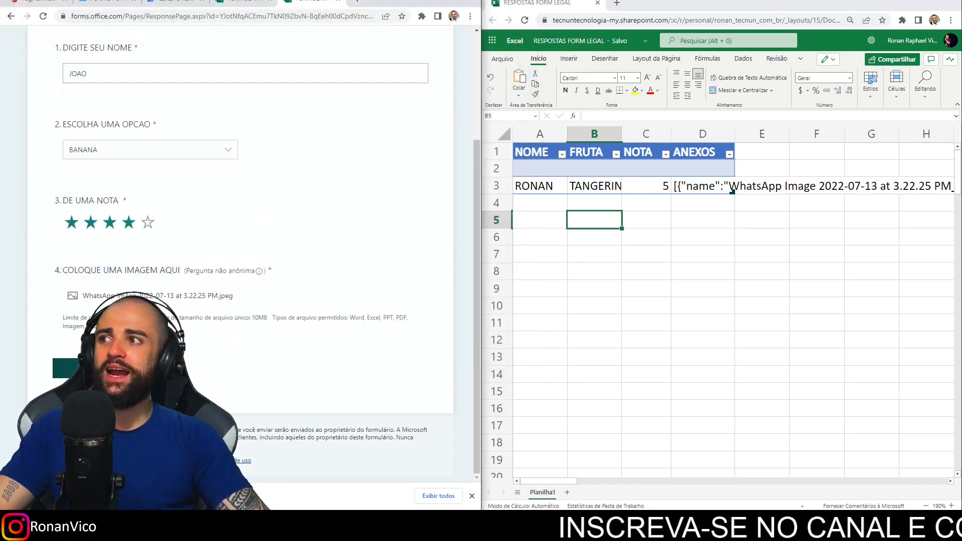
left_click(79, 369)
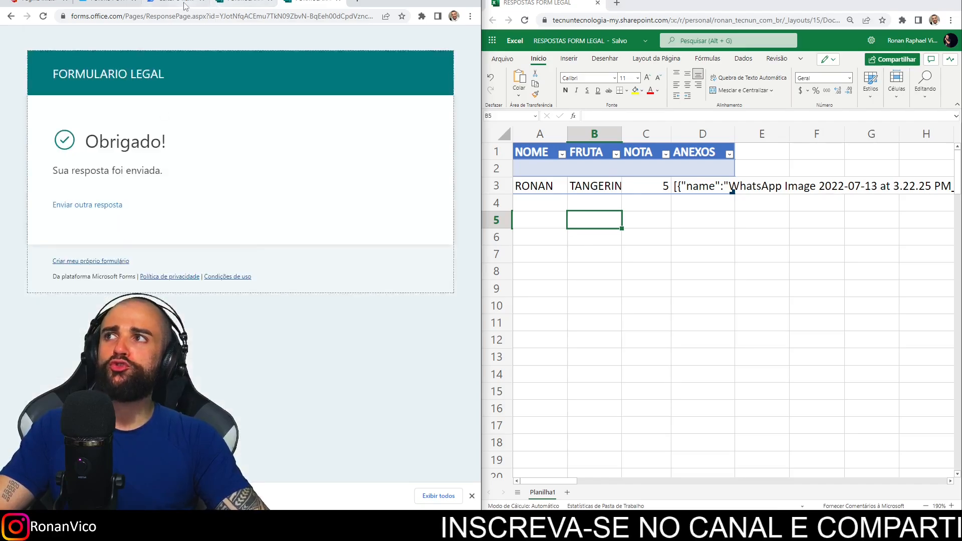
Check the details page of FLUXO DO MEU FORM MANEIRO and the TB_DADOS table for the second submitted response.
left_click(185, 6)
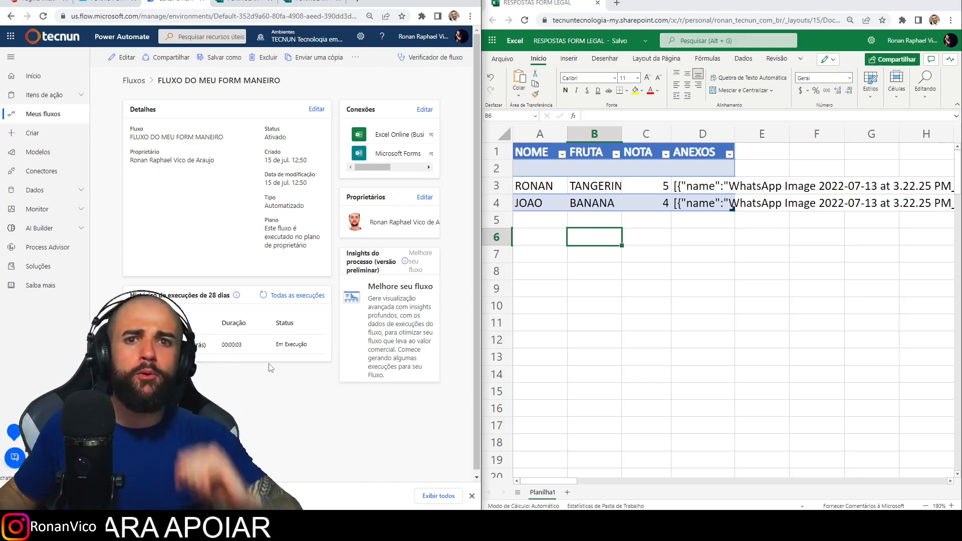
left_click_drag(538, 169, 693, 199)
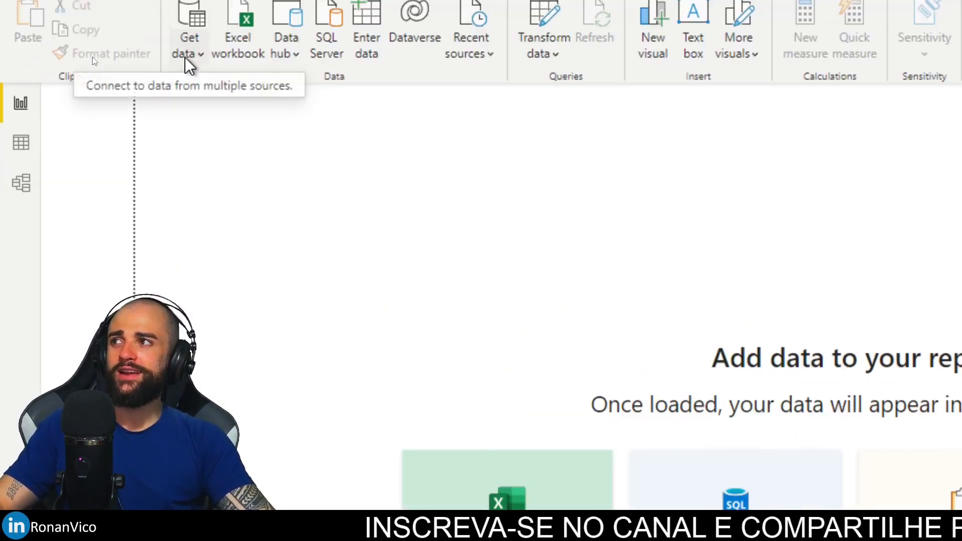
Switch to Power BI Desktop, find the Web connector among all data sources and start a connection with it.
left_click(96, 53)
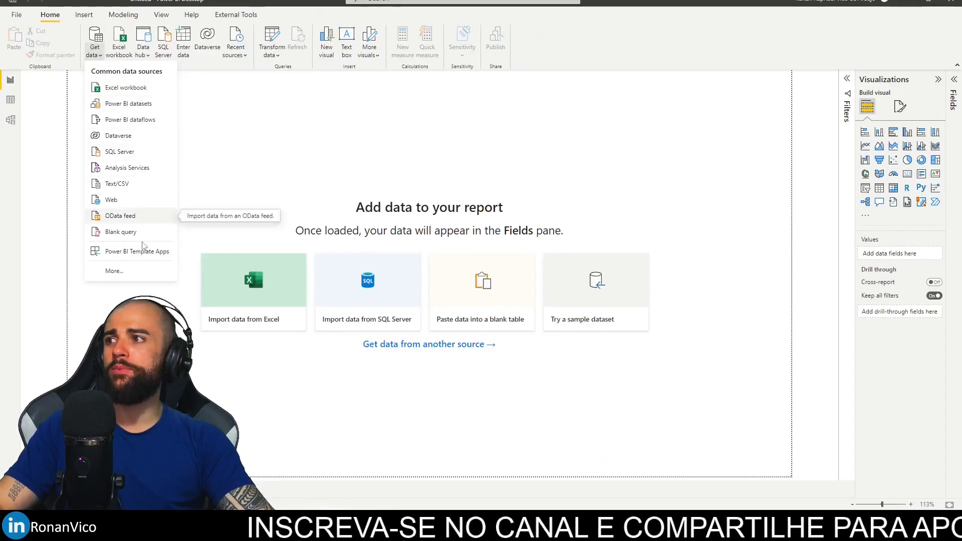
left_click(140, 273)
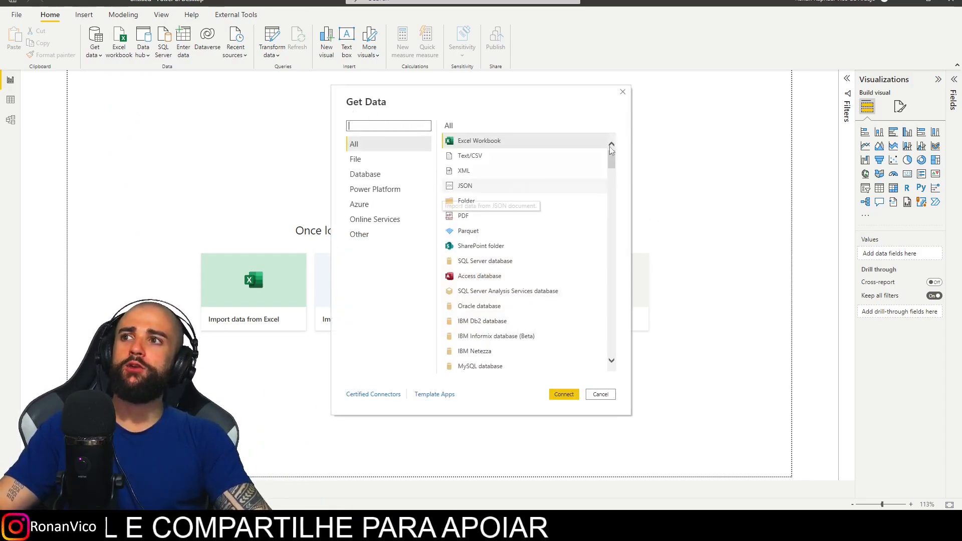
left_click_drag(609, 147, 616, 264)
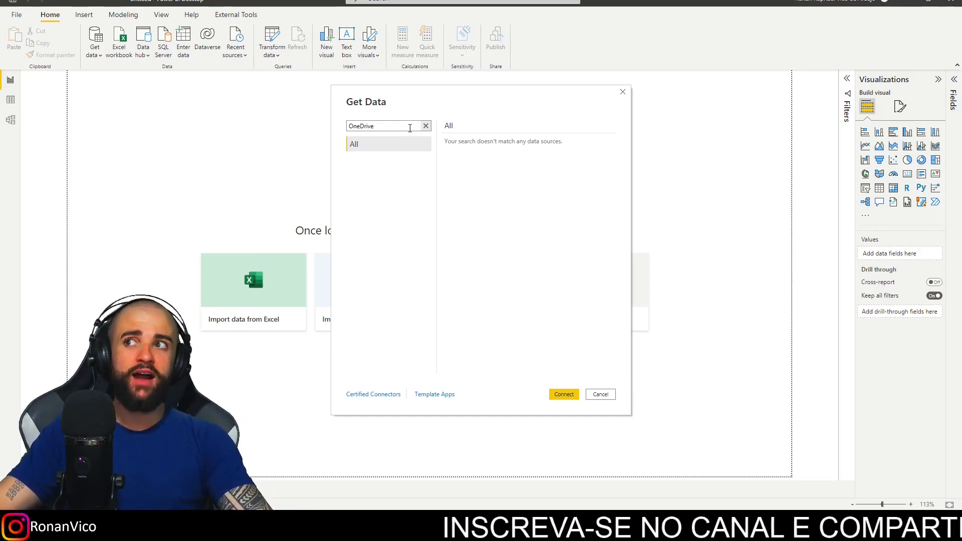
left_click(426, 127)
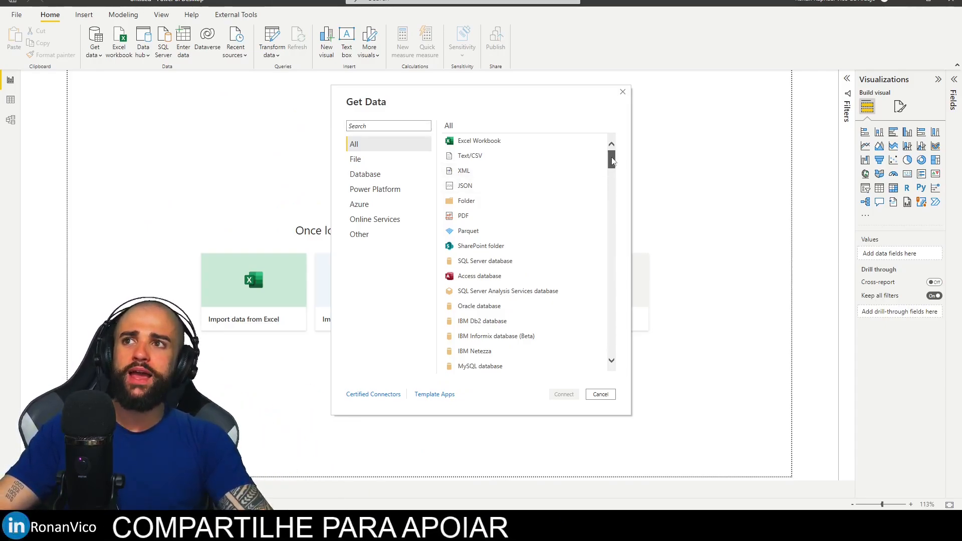
left_click_drag(611, 160, 623, 222)
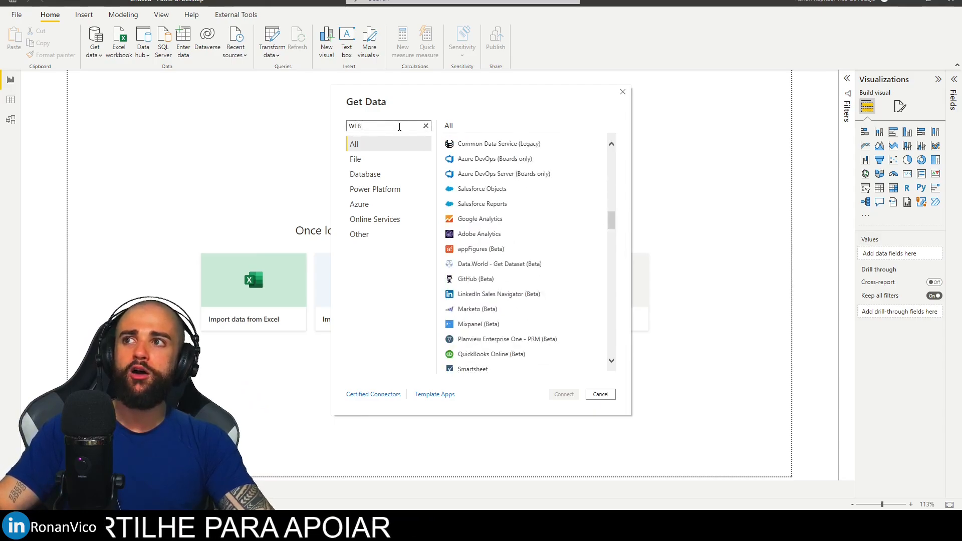
key("Return")
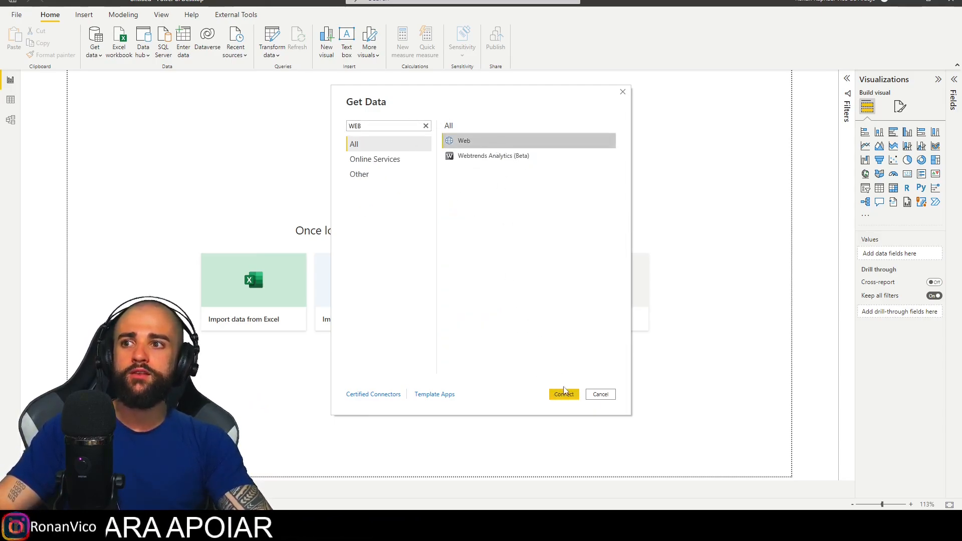
left_click(566, 395)
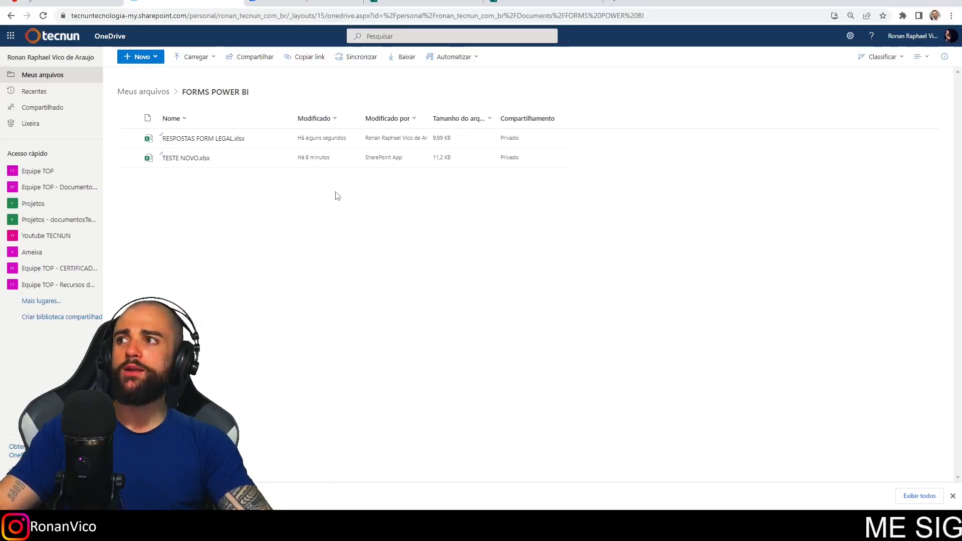
Switch to the FORMS POWER BI folder in OneDrive and copy the path of RESPOSTAS FORM LEGAL.xlsx from its file details.
mouse_move(270, 139)
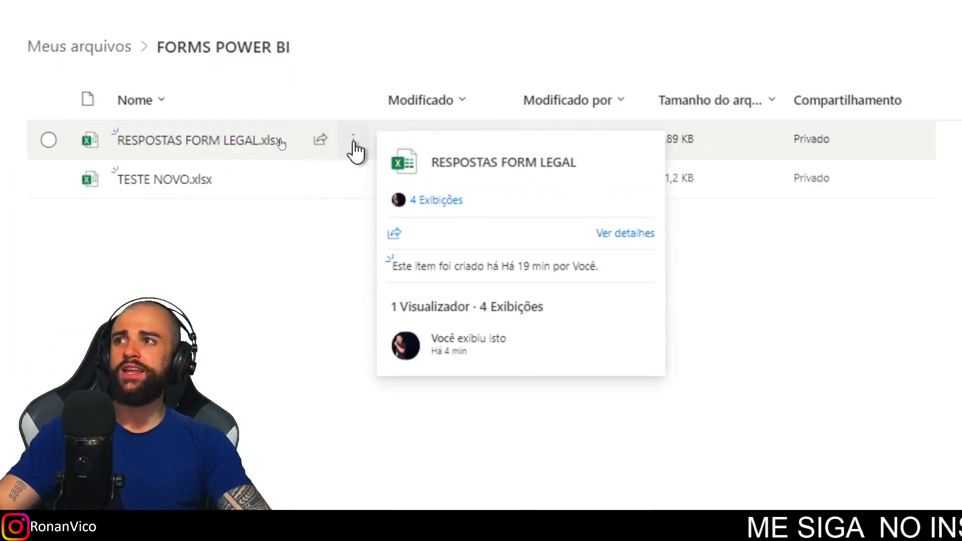
left_click(354, 140)
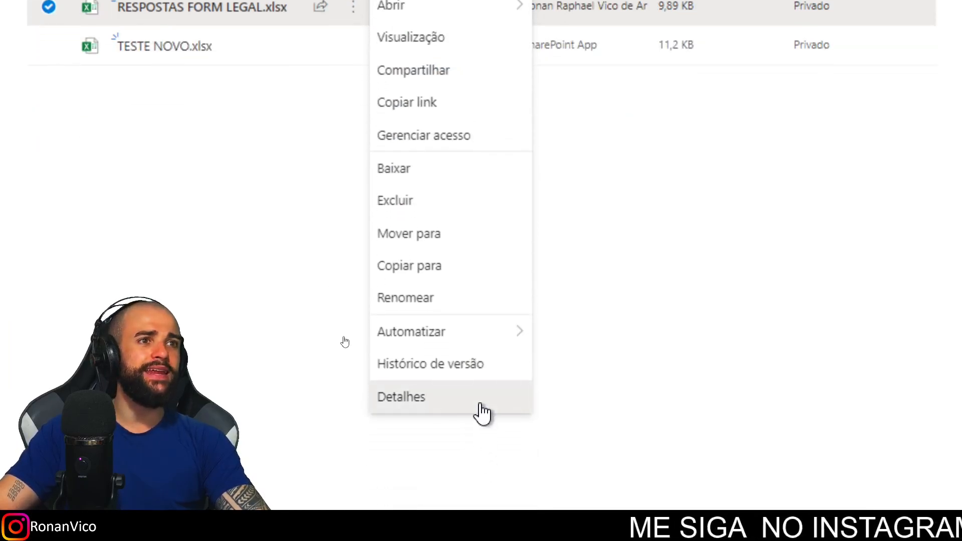
left_click(482, 412)
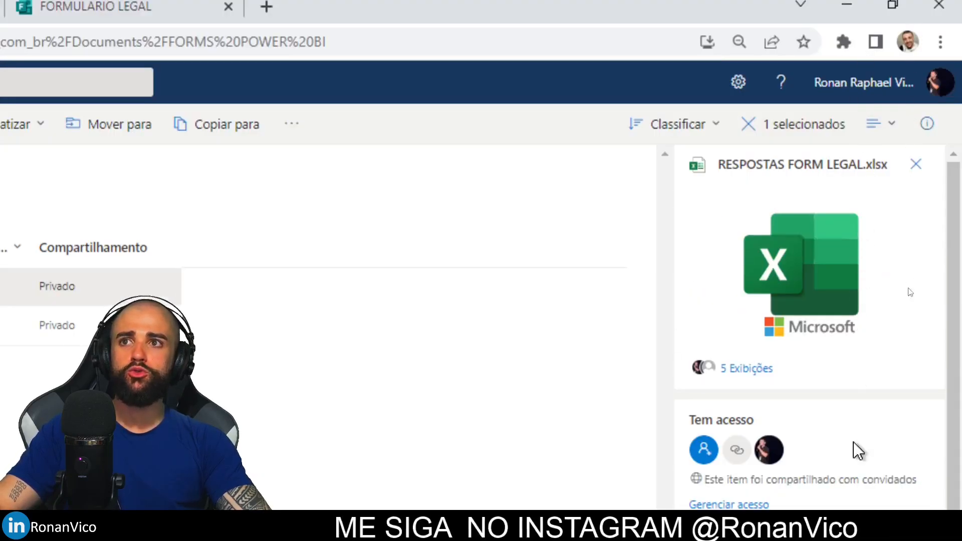
scroll(872, 321, "down", 10)
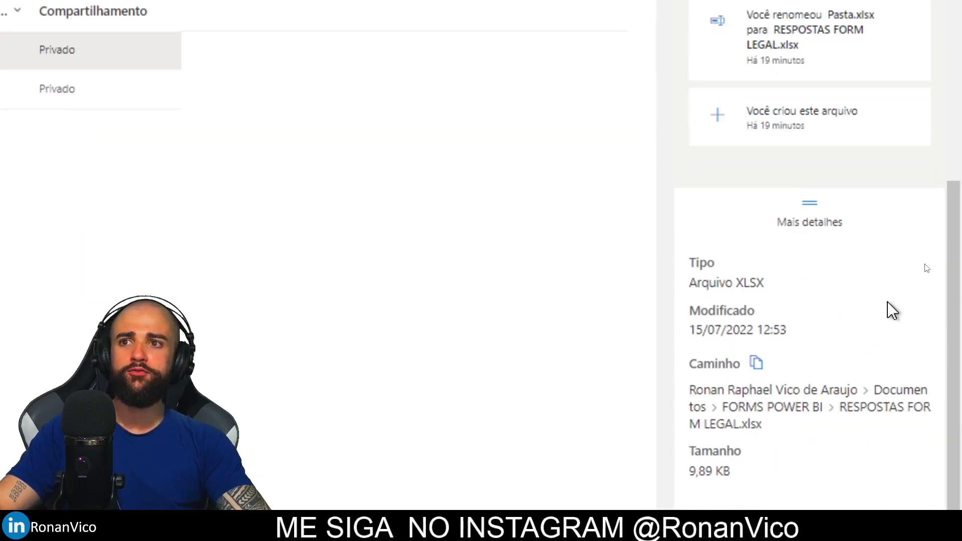
scroll(891, 310, "down", 4)
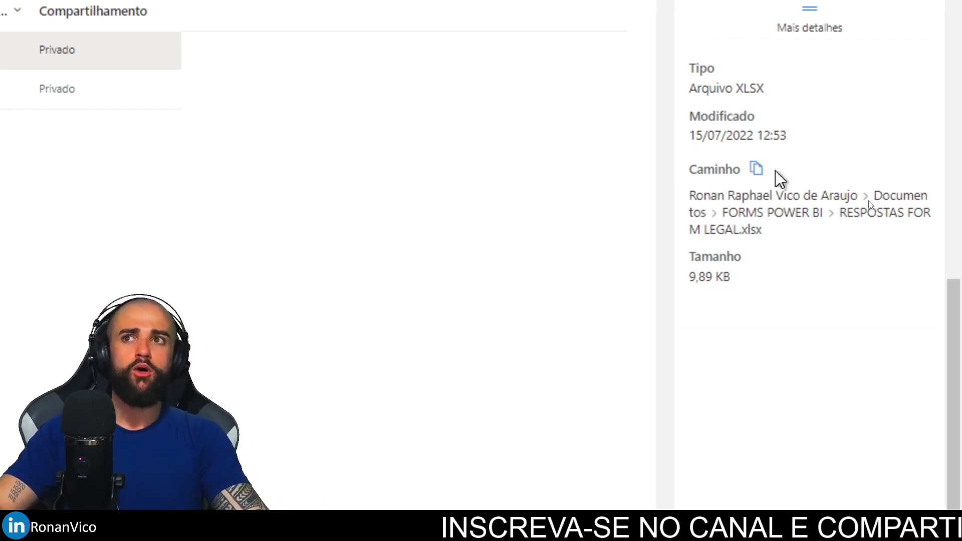
left_click(756, 173)
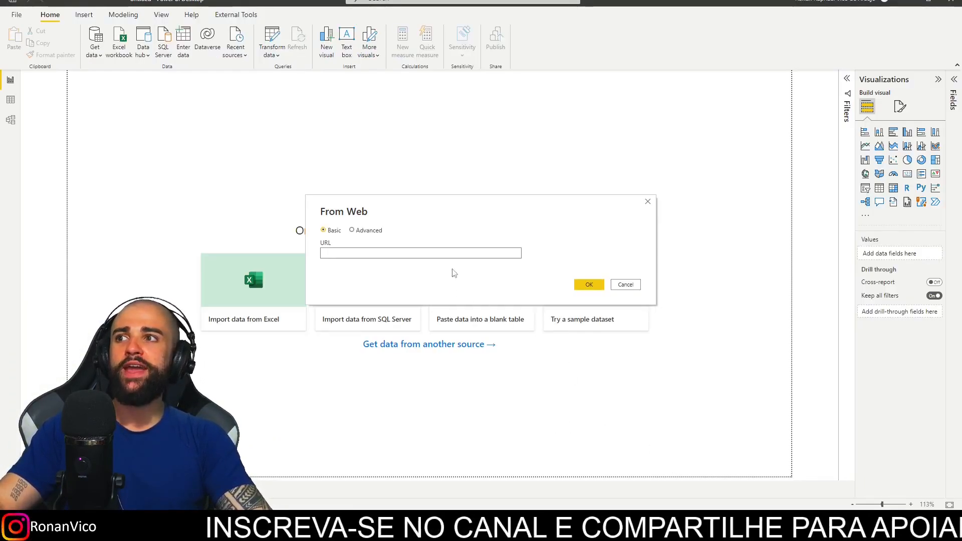
Back in Power BI Desktop, connect to the copied workbook URL by signing in with an organizational account.
key("Return")
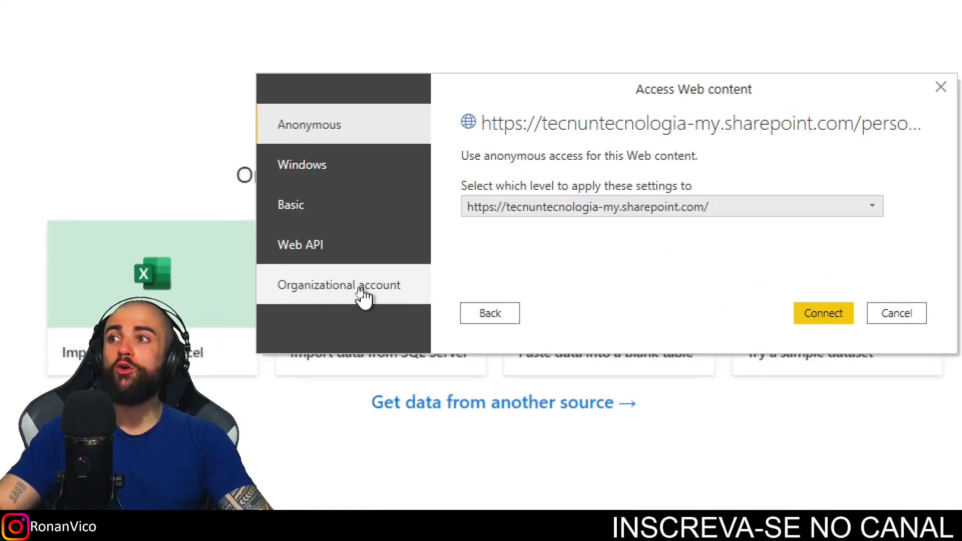
left_click(338, 291)
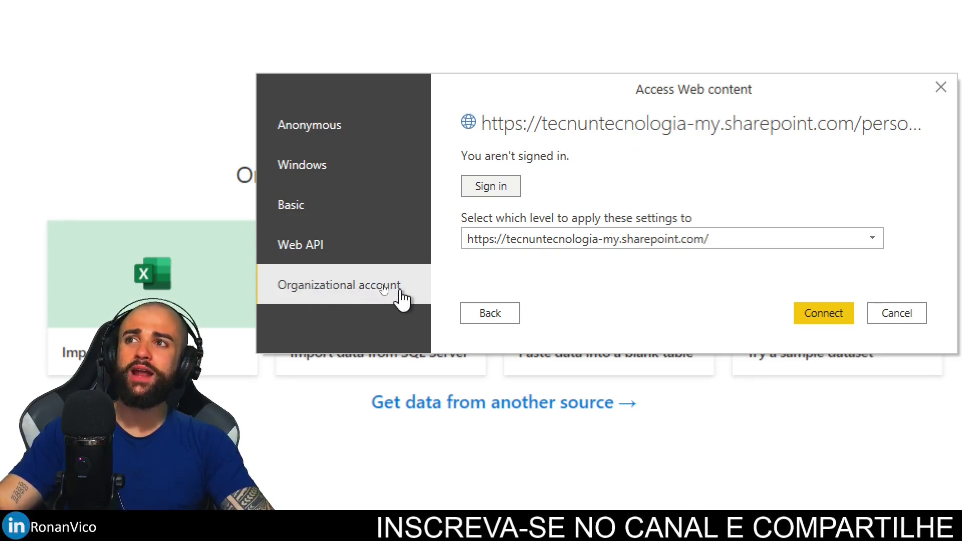
left_click(489, 194)
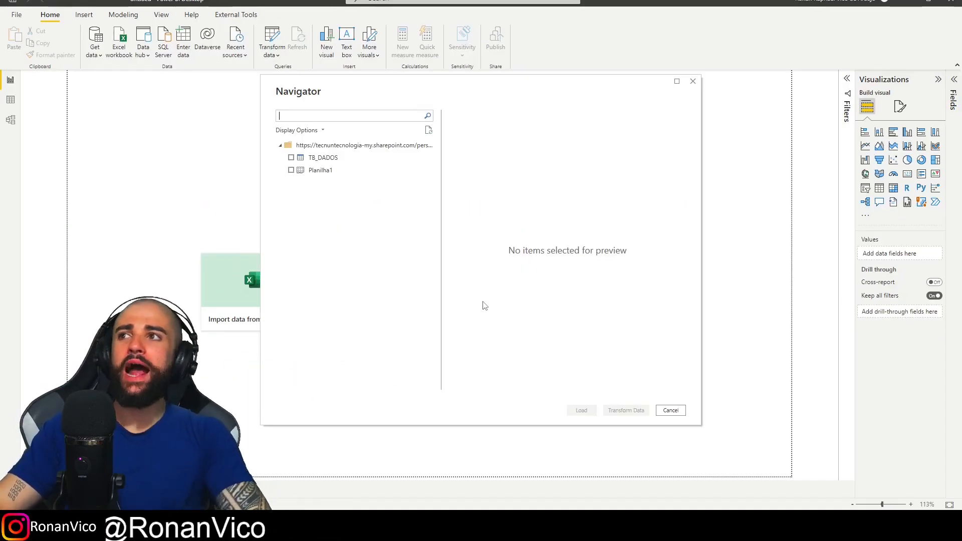
Select the TB_DADOS table from the workbook and open it in Power Query Editor for transformation.
left_click(331, 159)
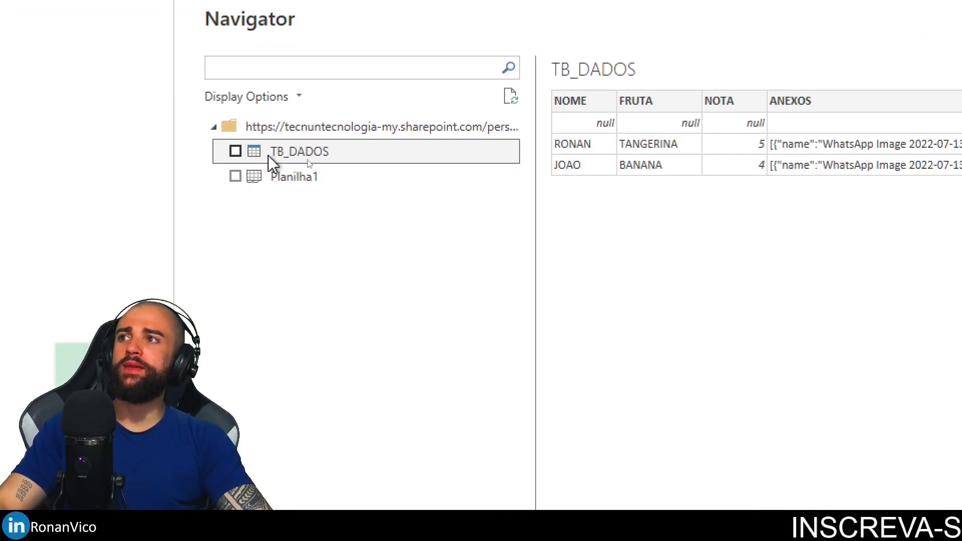
left_click(332, 171)
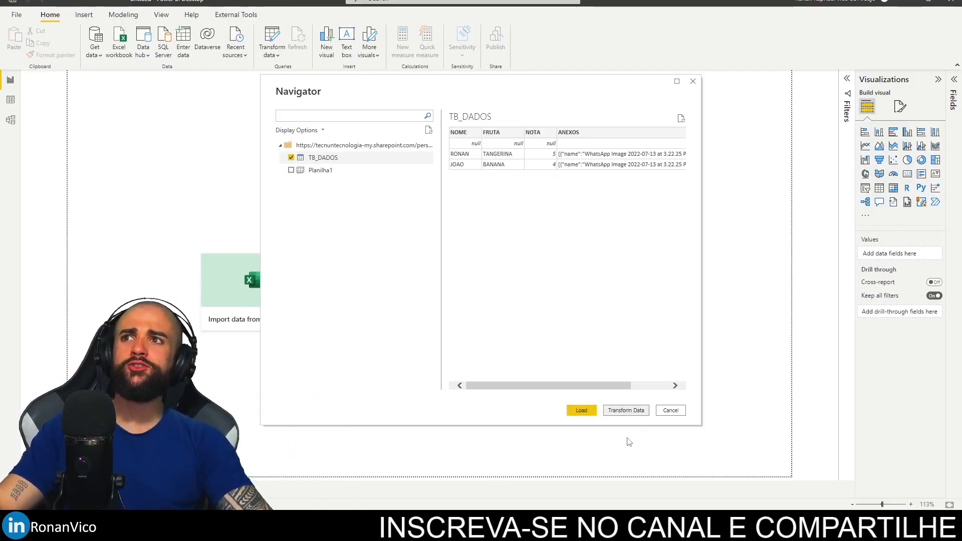
left_click(632, 412)
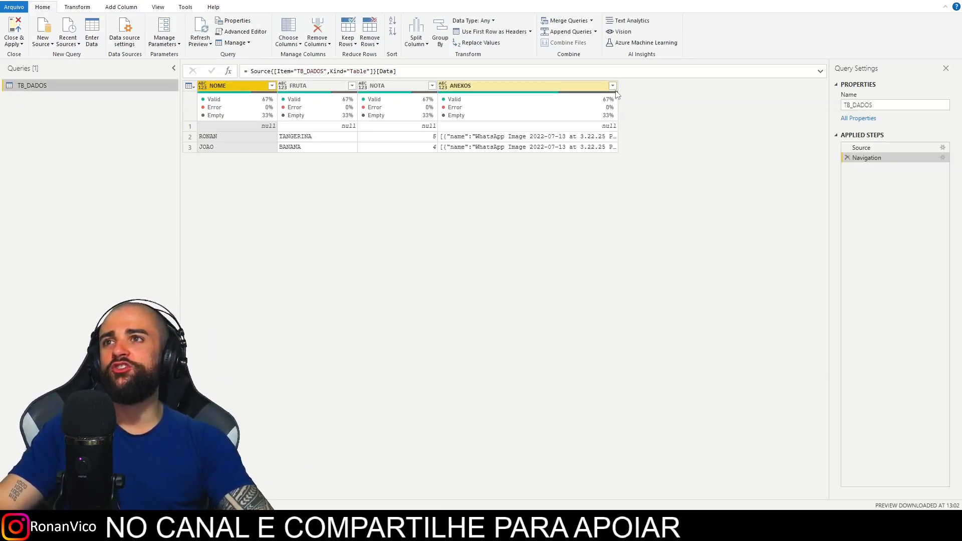
Widen the ANEXOS column and examine the attachment link inside the JSON text of the third row.
left_click_drag(620, 87, 803, 87)
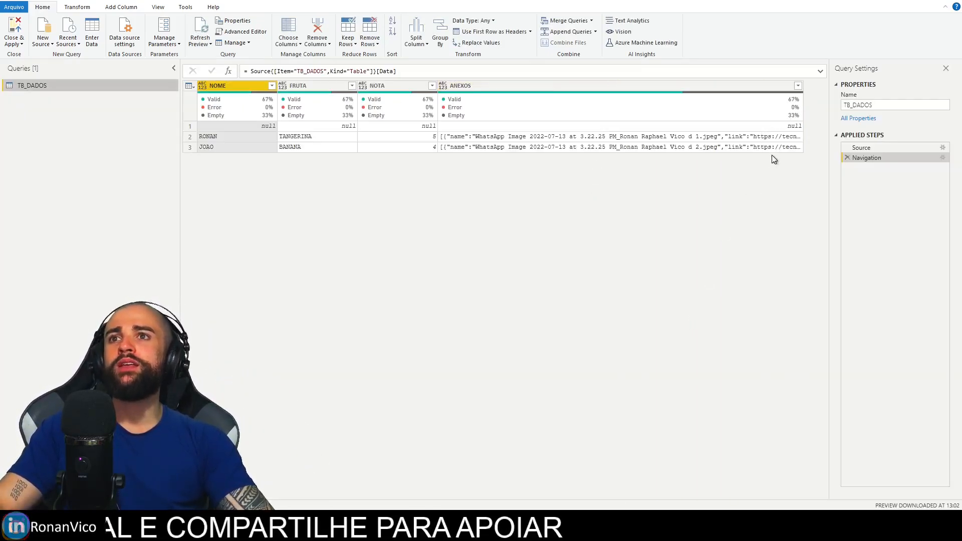
left_click(737, 148)
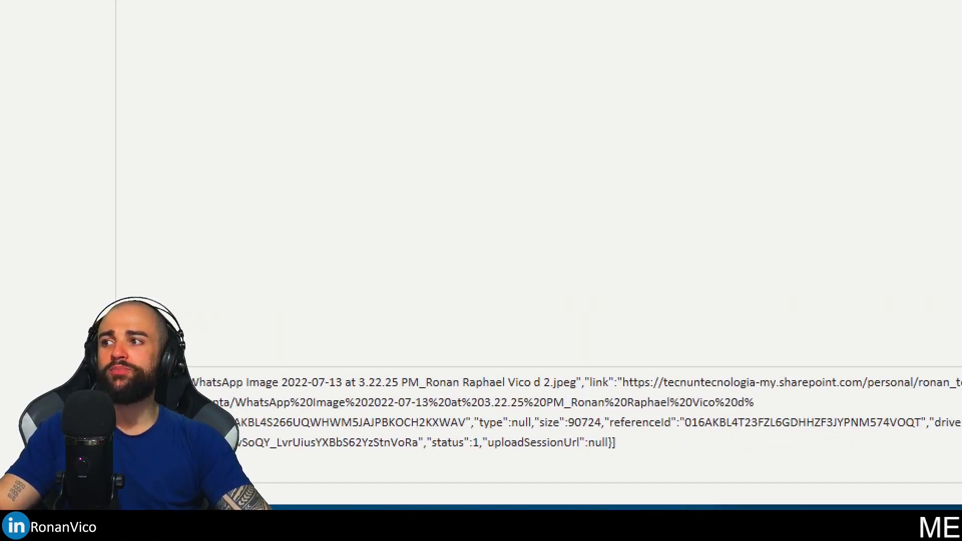
left_click_drag(753, 403, 625, 382)
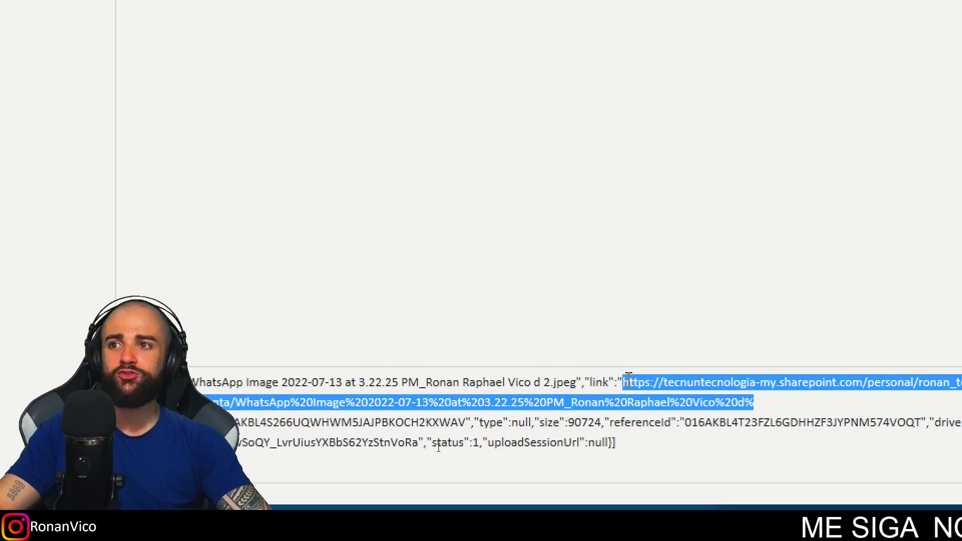
left_click(541, 87)
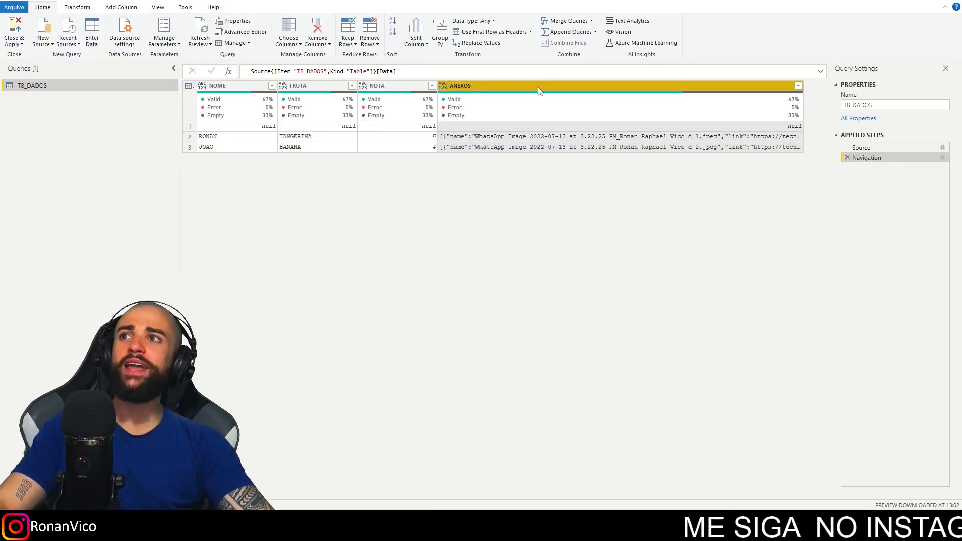
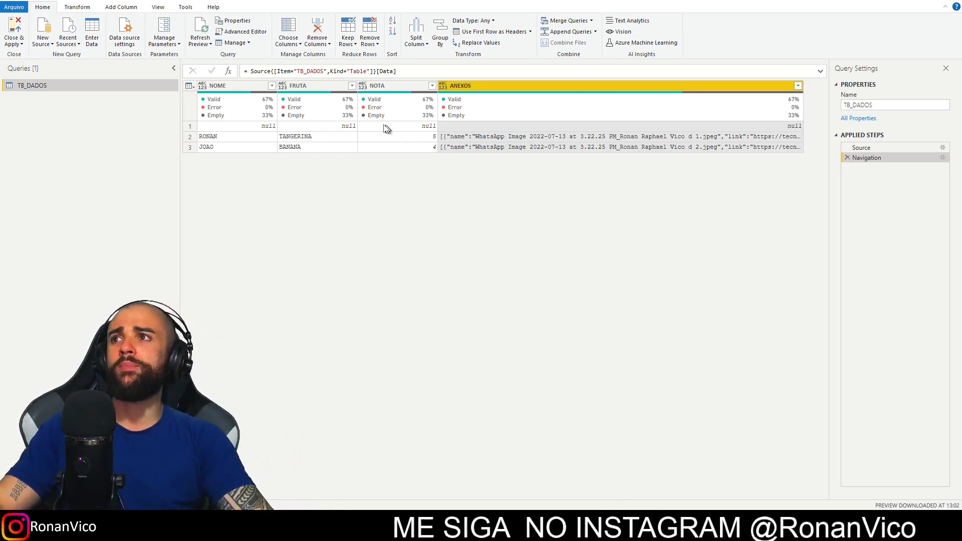
Review the NOME, FRUTA, NOTA and ANEXOS values of the two form responses in TB_DADOS.
left_click(210, 142)
left_click(186, 163)
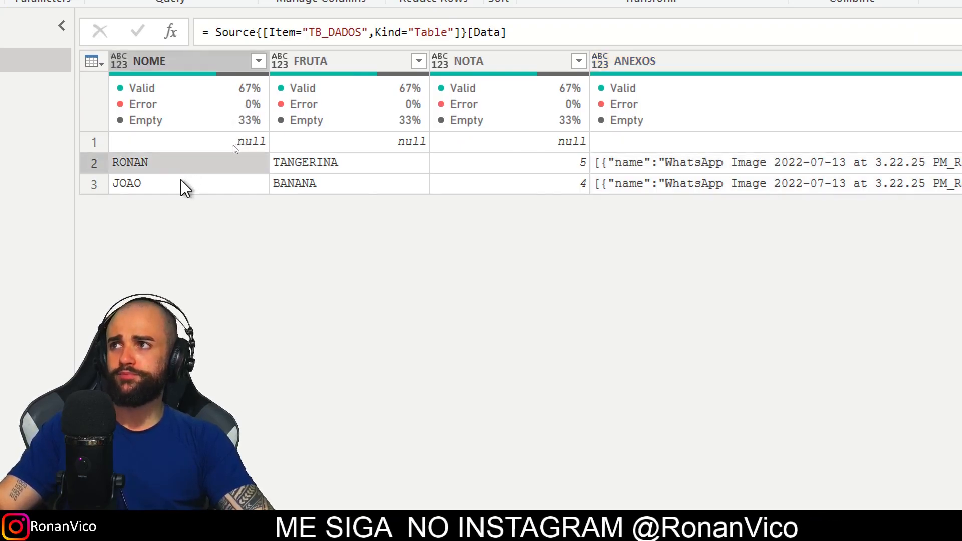
left_click(181, 182)
left_click(345, 165)
left_click(355, 183)
left_click(576, 183)
left_click(621, 163)
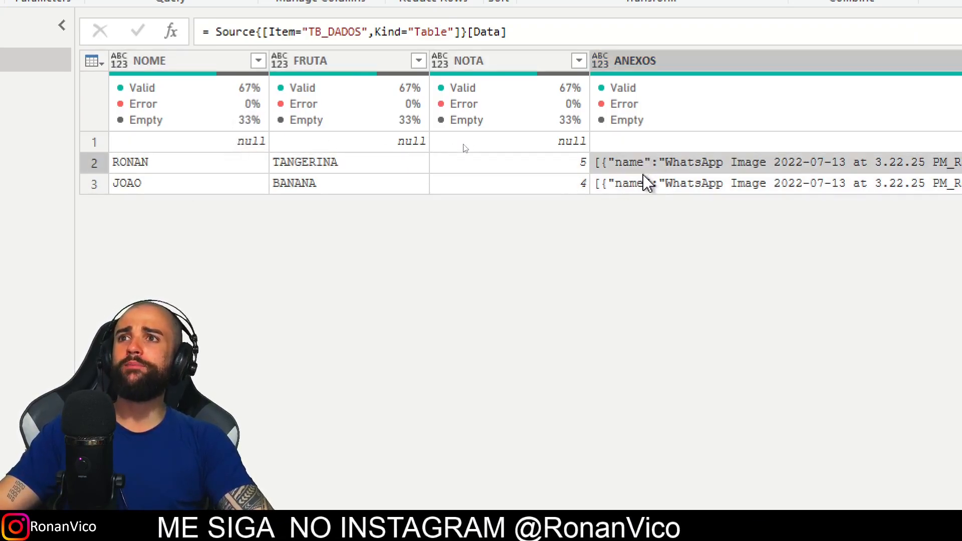
left_click(647, 185)
left_click(231, 134)
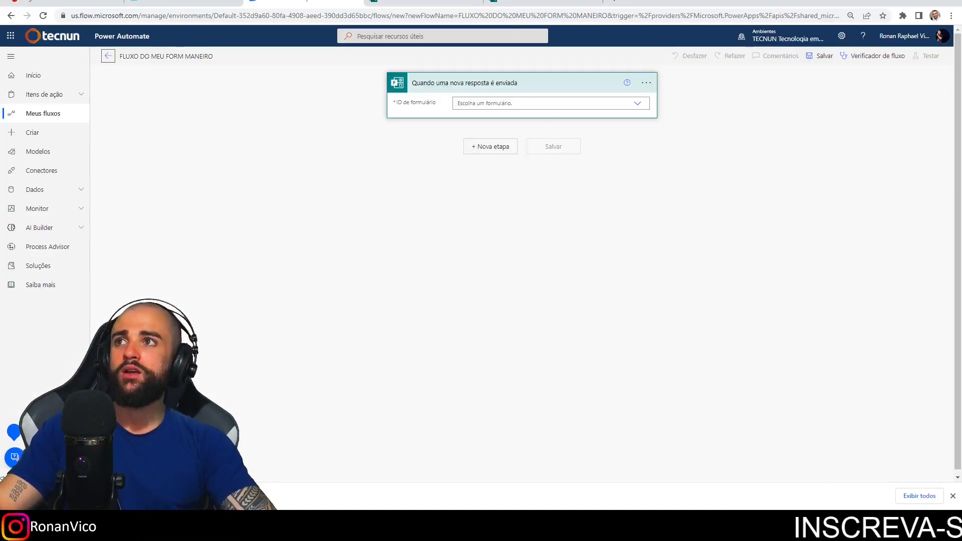
Switch to the browser and look at RESPOSTAS FORM LEGAL.xlsx in the OneDrive folder as the query's source file.
left_click(439, 2)
left_click(193, 2)
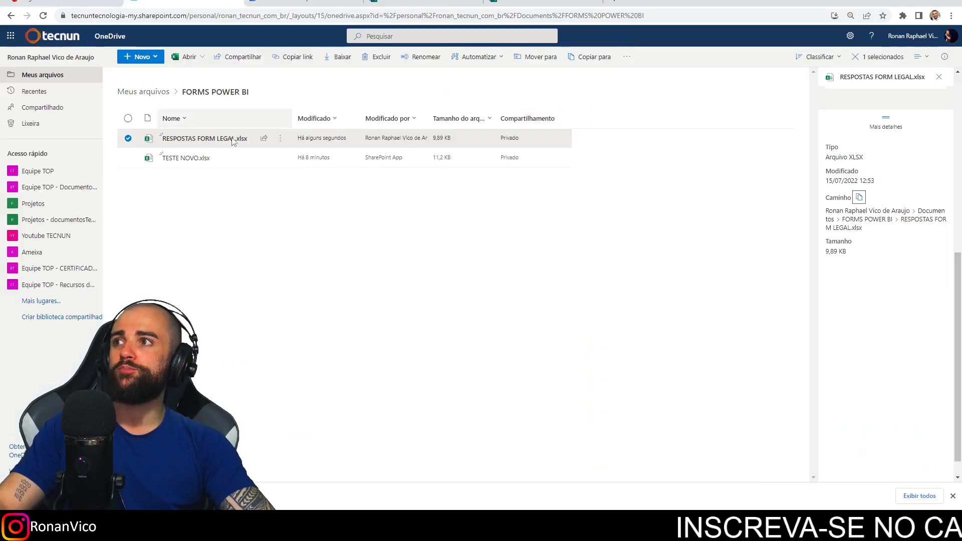
mouse_move(192, 142)
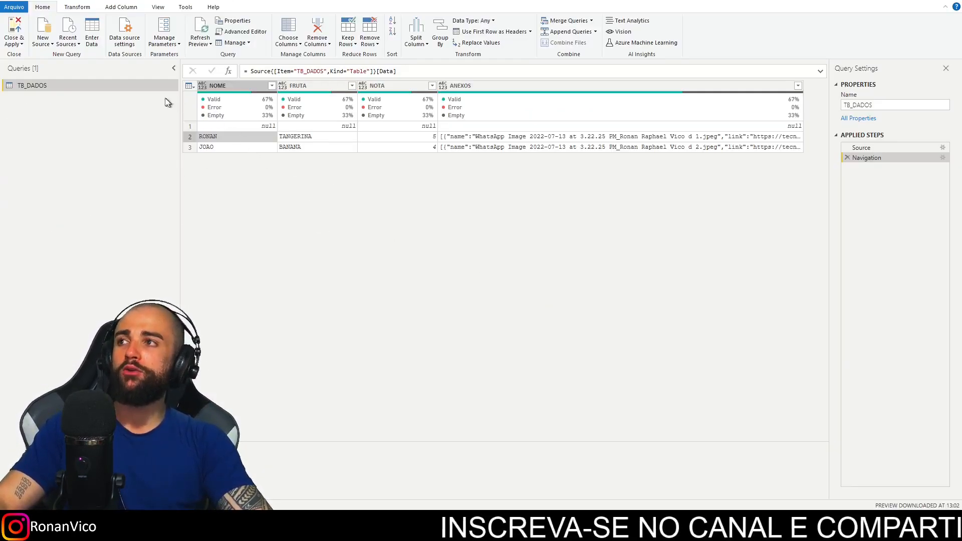
Back in Power Query Editor, add an index column starting at 0 with an increment of 1 to TB_DADOS.
left_click(221, 86)
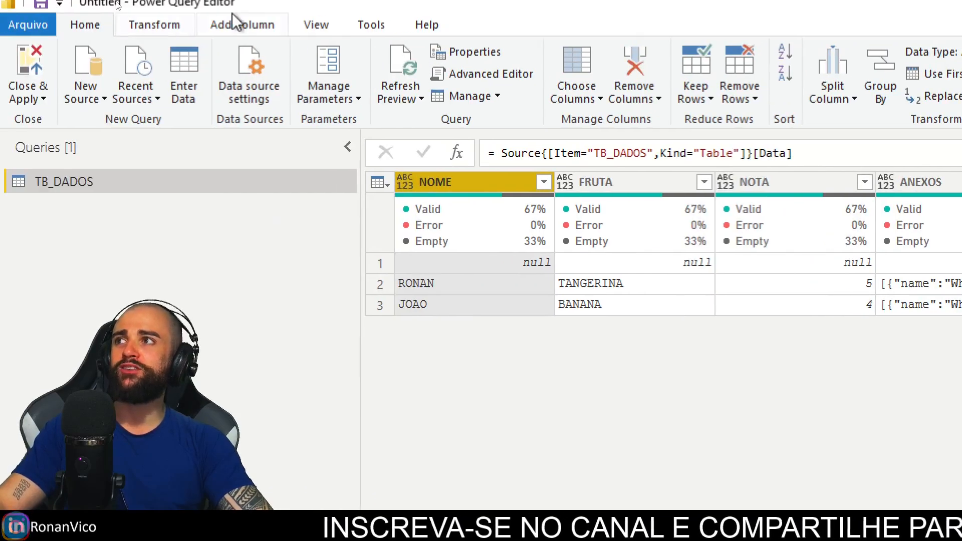
left_click(238, 24)
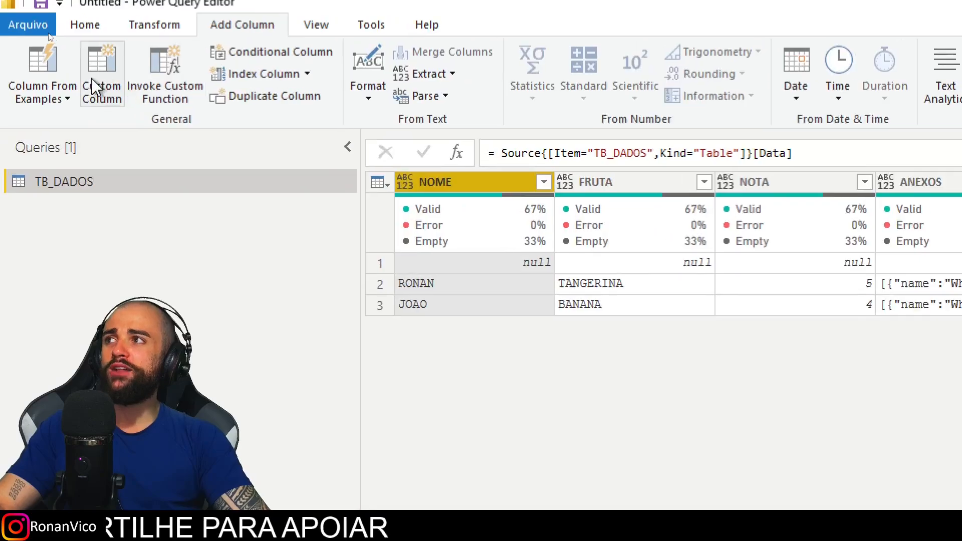
left_click(240, 80)
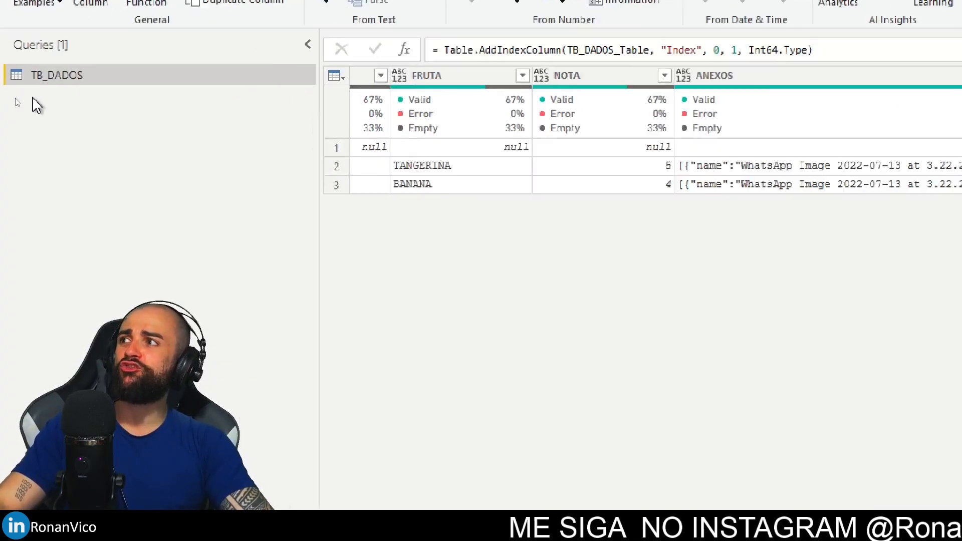
Duplicate the TB_DADOS query and keep only the Index and ANEXOS columns in the copy.
right_click(68, 83)
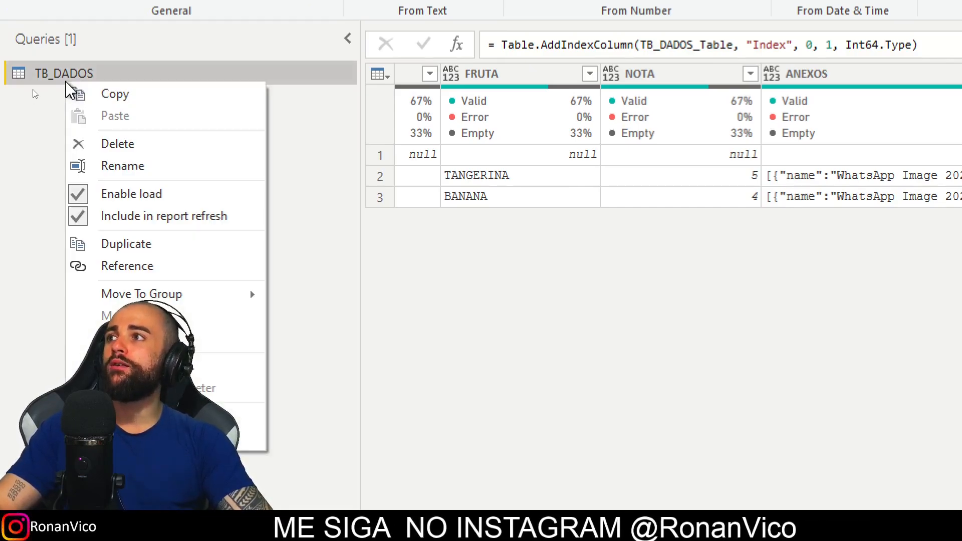
left_click(185, 243)
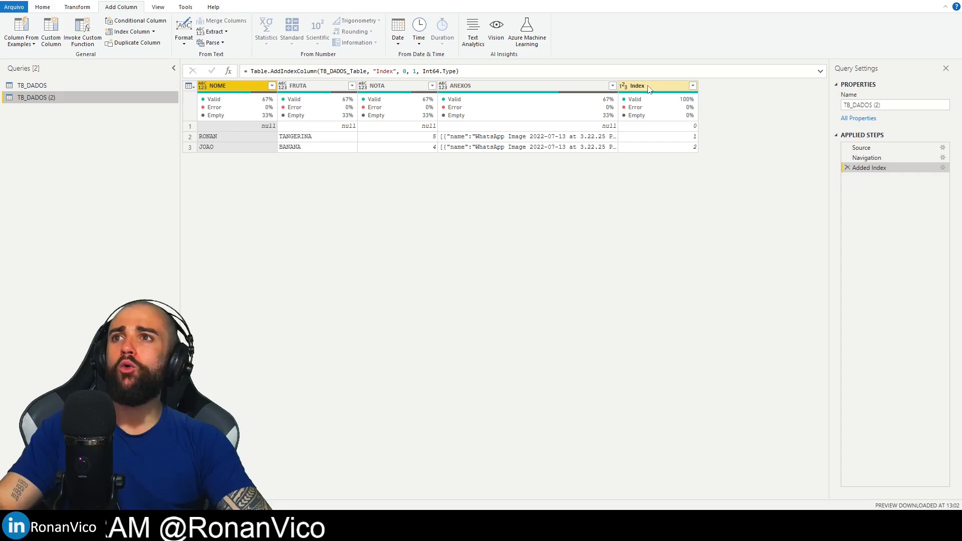
left_click(647, 86)
left_click(577, 93, "ctrl")
right_click(577, 91)
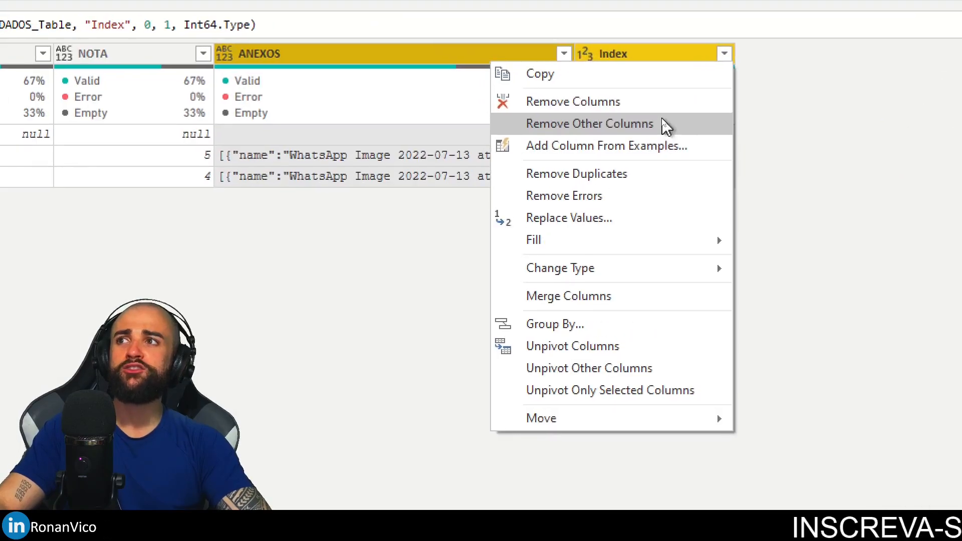
left_click(665, 124)
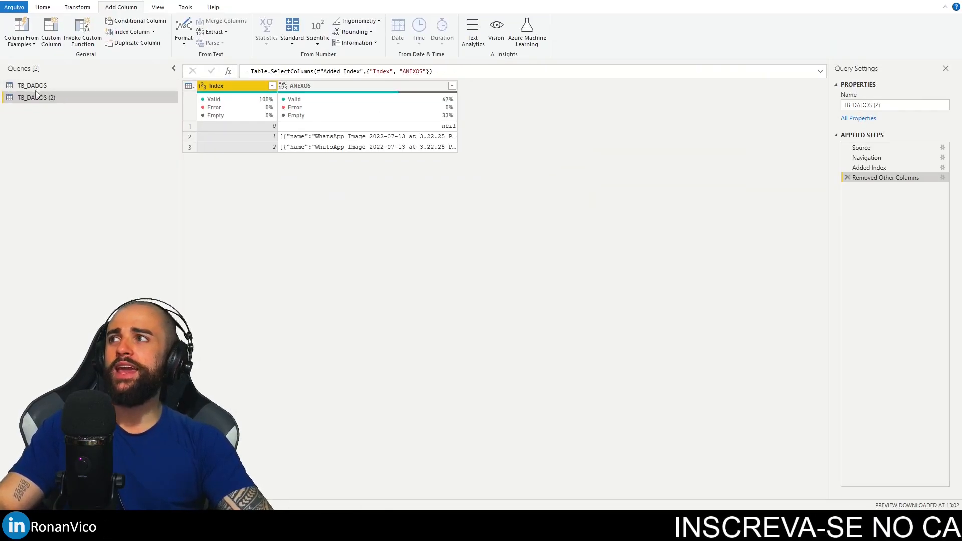
Remove the ANEXOS column from the original TB_DADOS query.
left_click(46, 89)
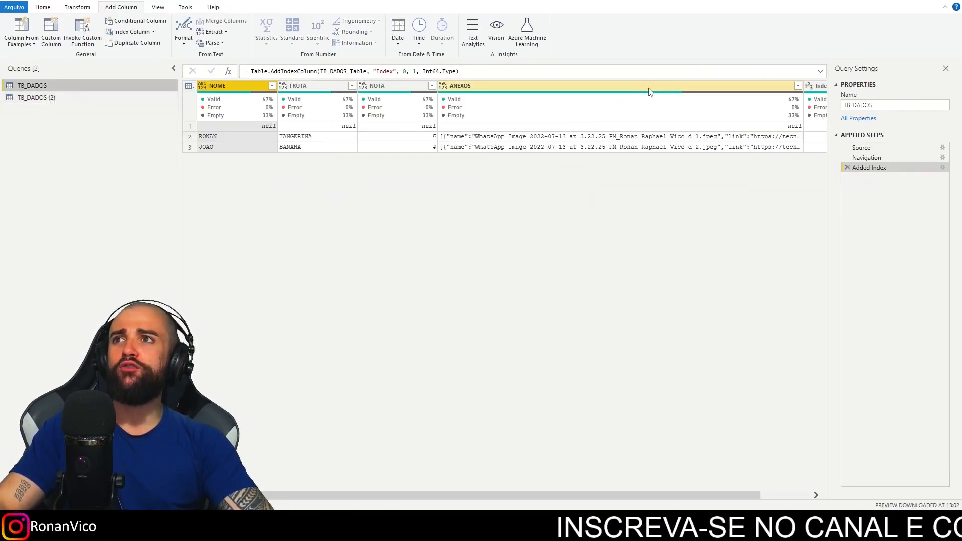
right_click(634, 93)
left_click(654, 106)
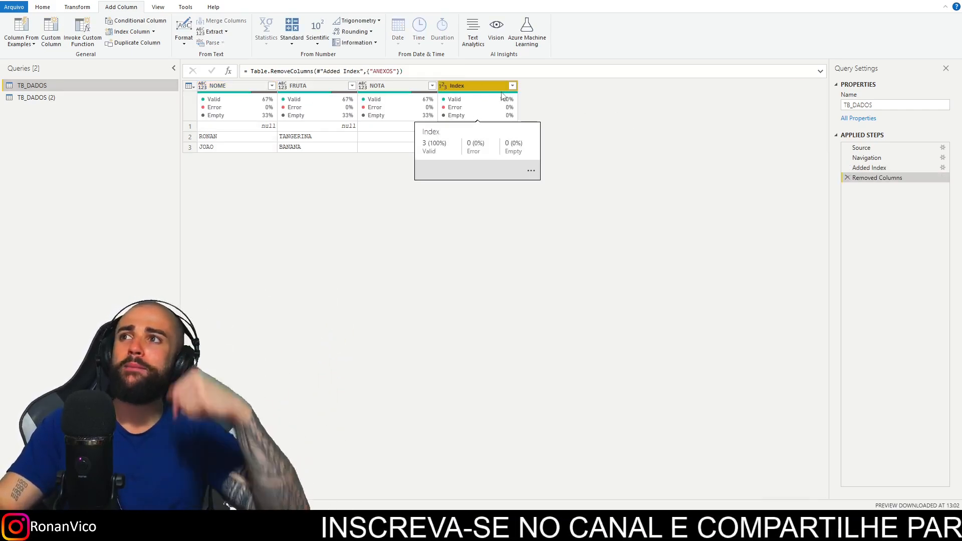
Rename the duplicated query as TB_DADOS_ANEXOS.
left_click(43, 98)
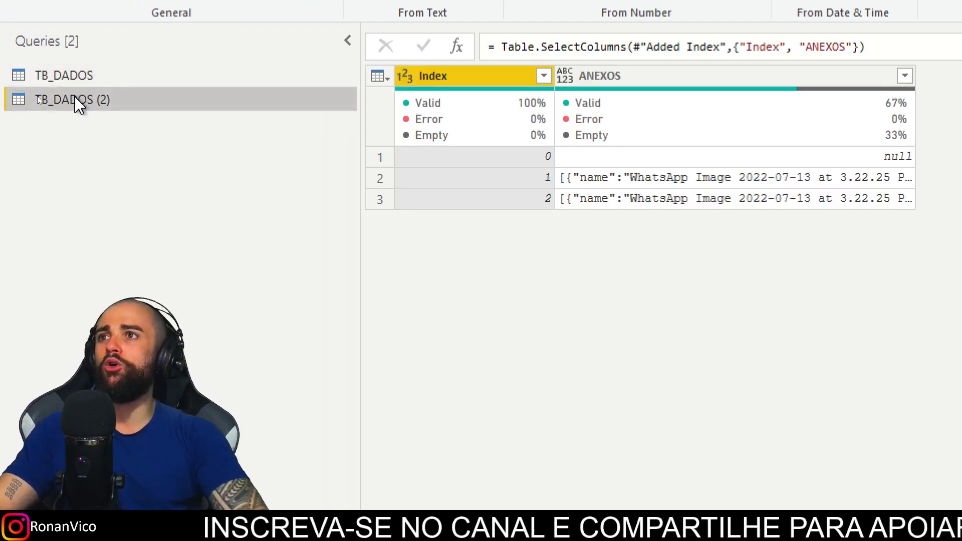
left_click(38, 96)
key("BackSpace")
key("BackSpace")
key("BackSpace")
key("BackSpace")
type("_ANEXOS")
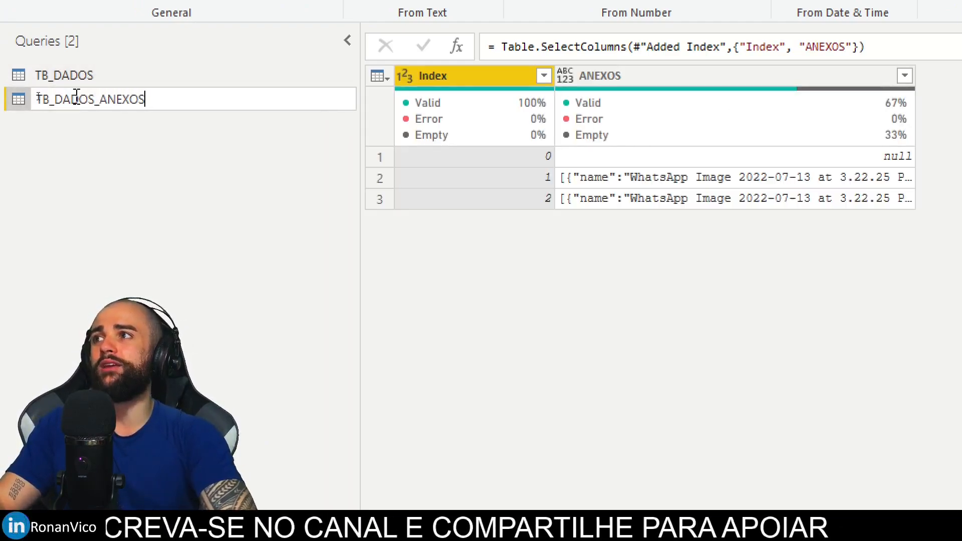
key("Return")
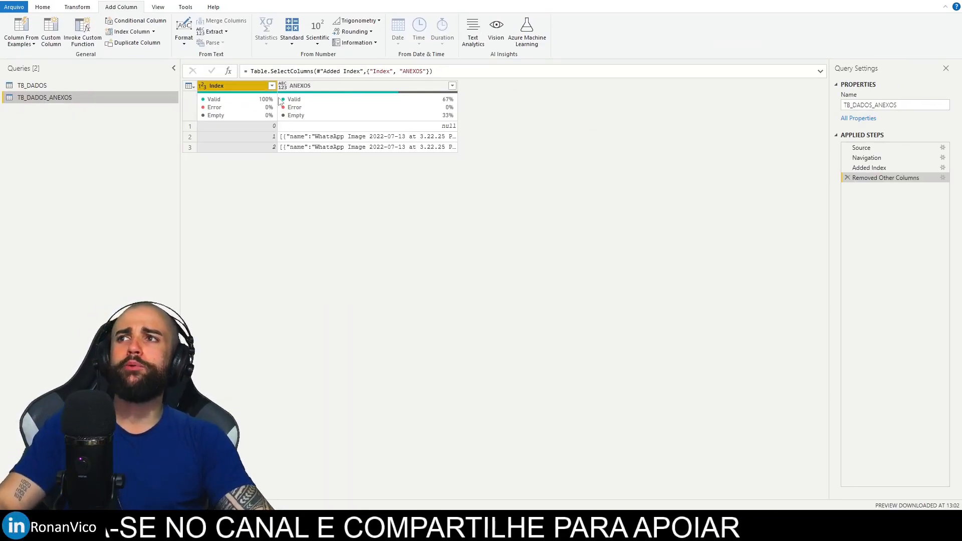
Widen the ANEXOS column in TB_DADOS_ANEXOS and parse its text values as JSON.
left_click_drag(457, 89, 717, 95)
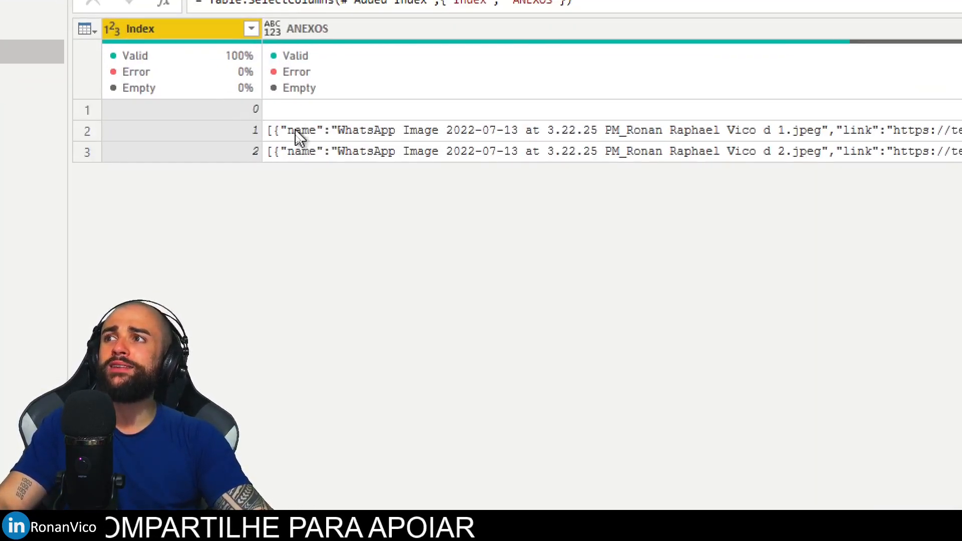
left_click(311, 28)
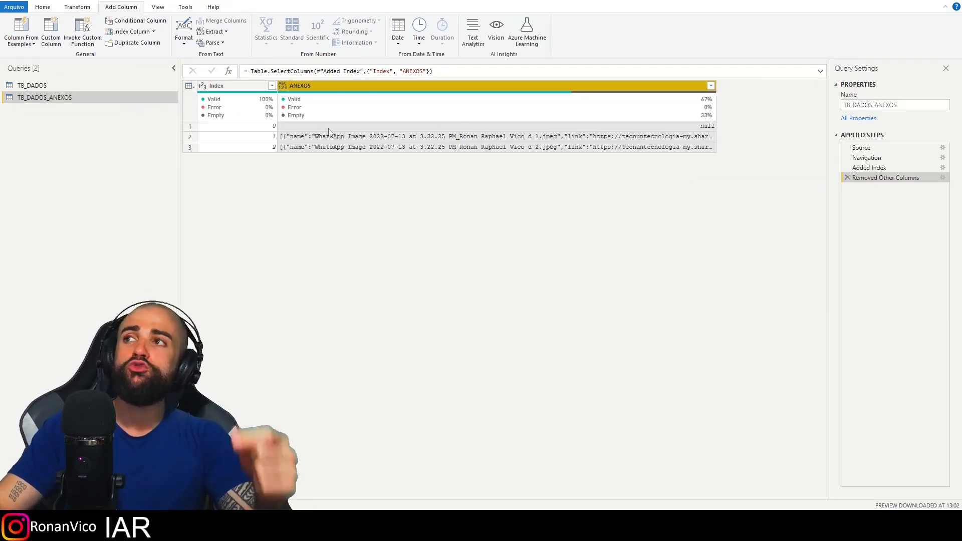
left_click(78, 7)
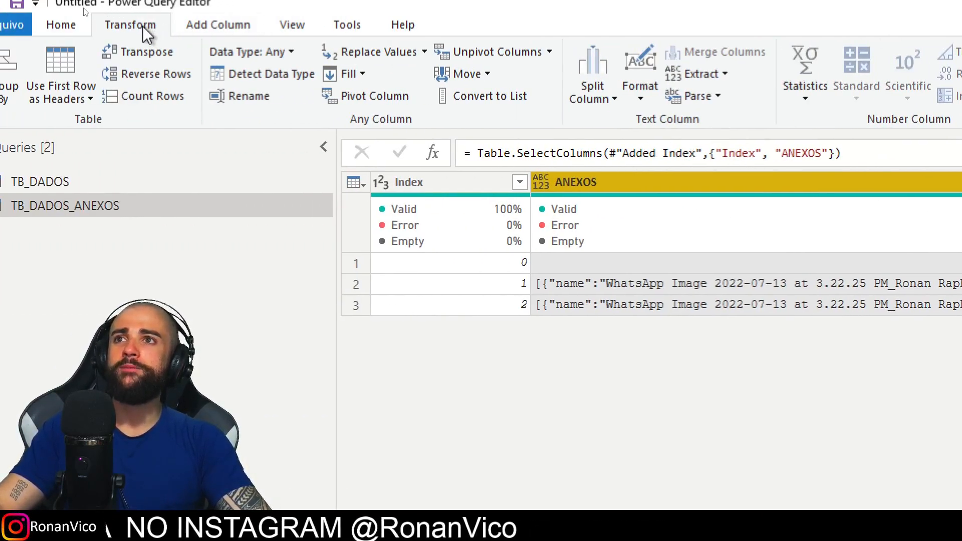
left_click(702, 96)
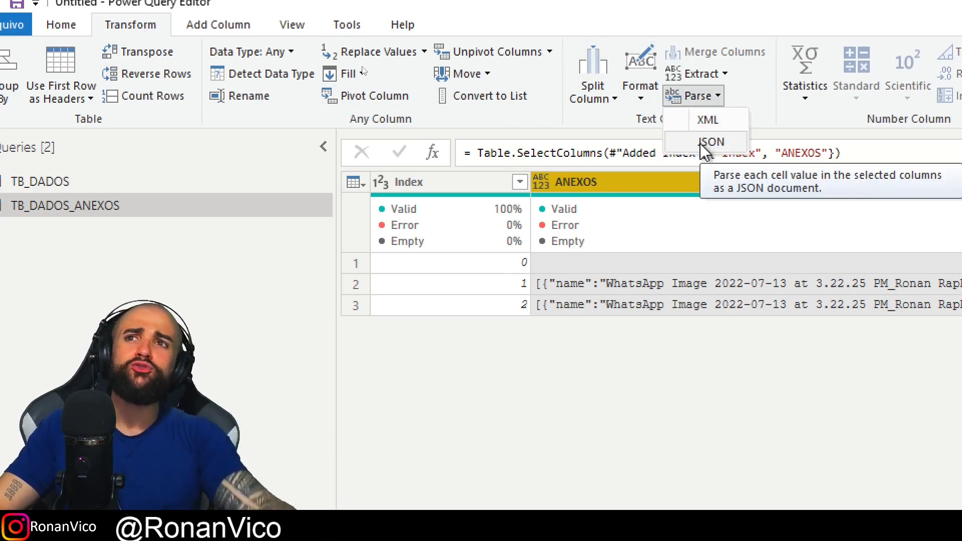
left_click(336, 143)
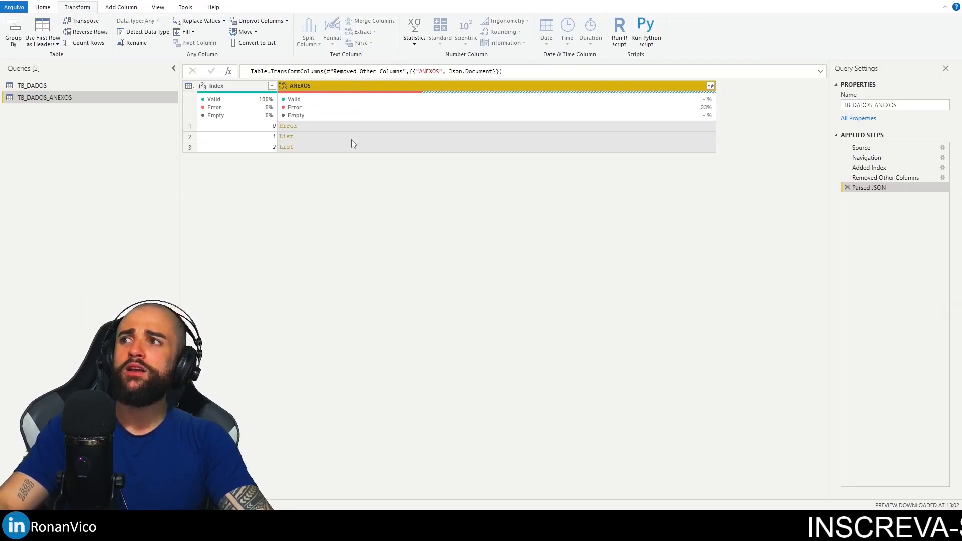
Inspect the parsed ANEXOS cells, including the error cell in the first row.
left_click(351, 140)
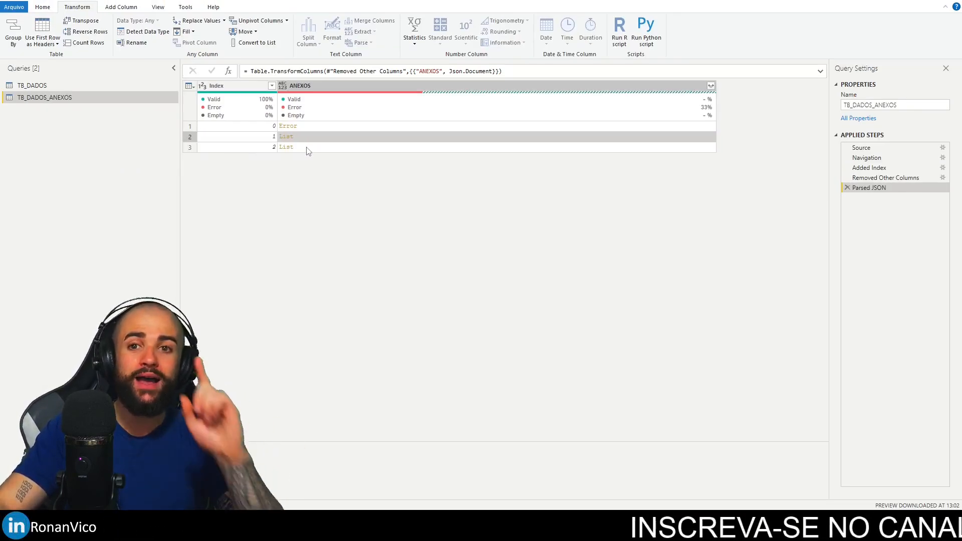
left_click(308, 148)
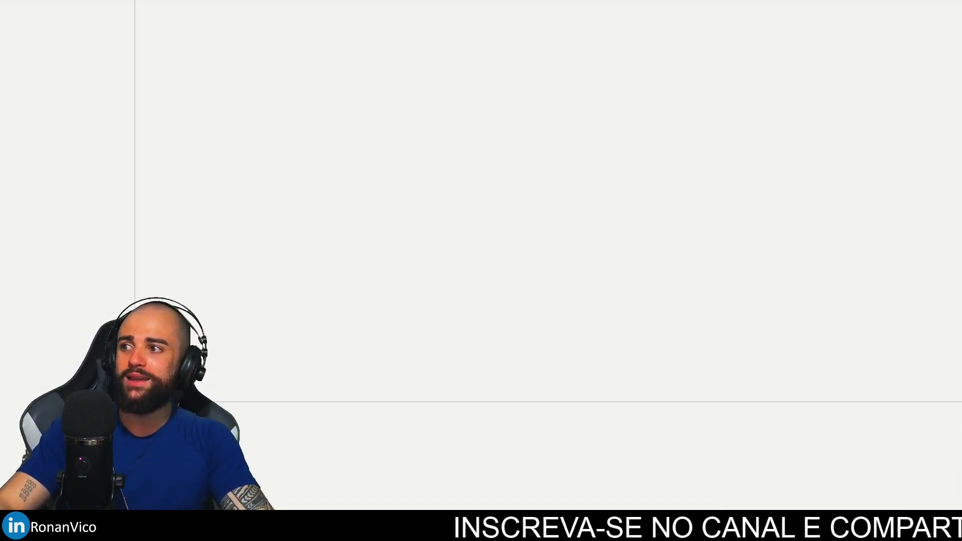
left_click(347, 126)
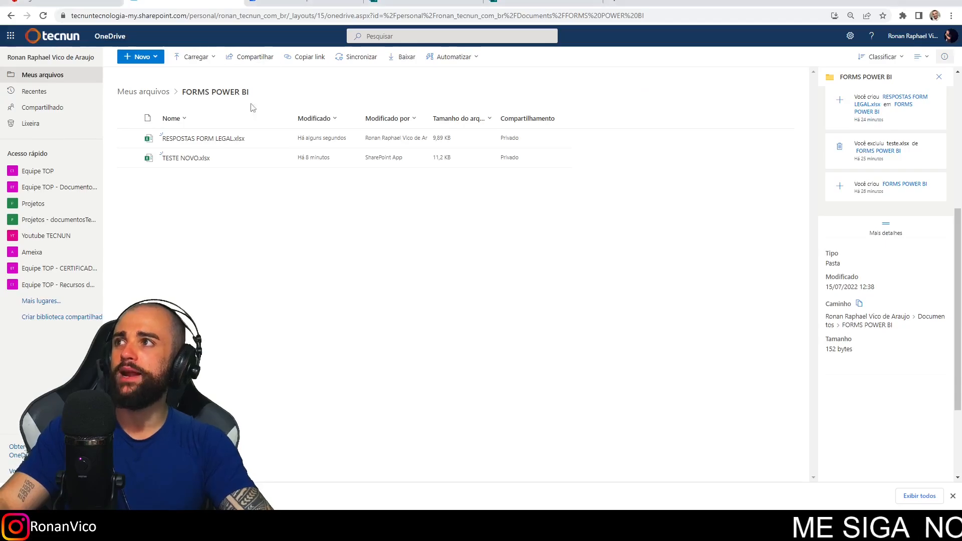
Open RESPOSTAS FORM LEGAL.xlsx from the OneDrive folder in the browser and delete the blank table row A2:D2.
left_click(219, 138)
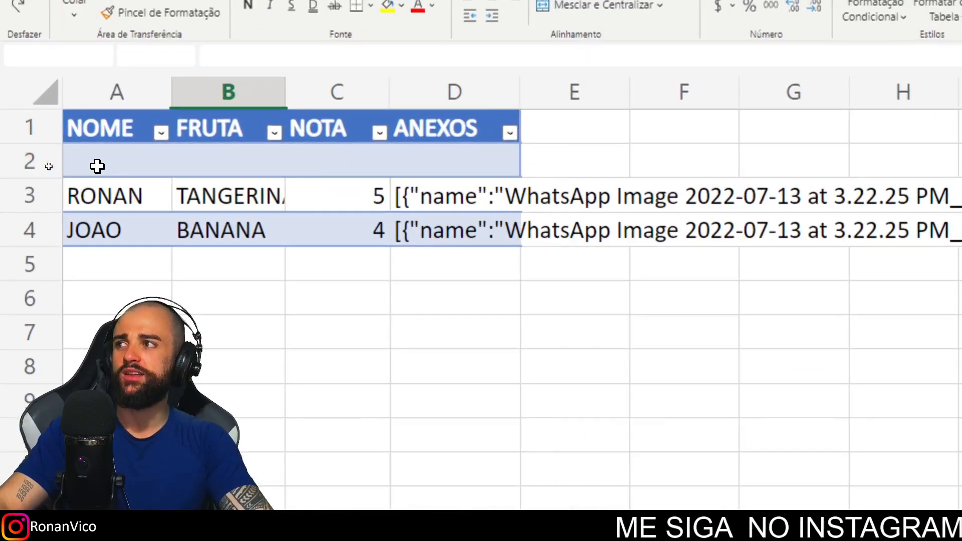
left_click_drag(48, 166, 209, 170)
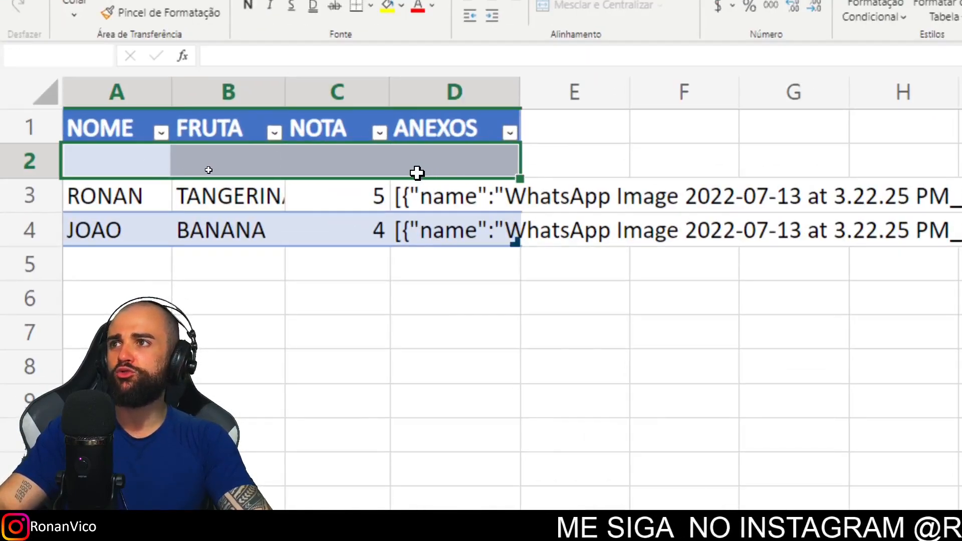
right_click(401, 159)
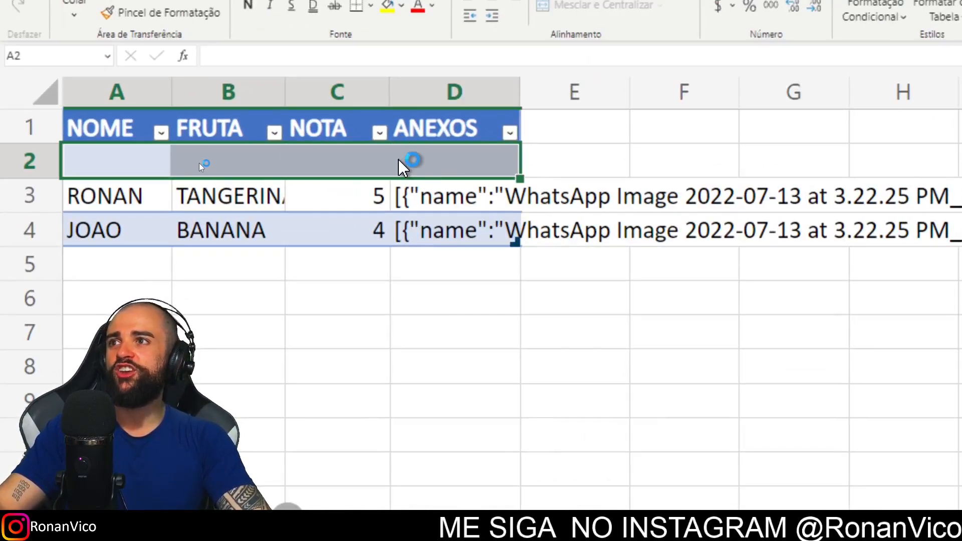
mouse_move(526, 390)
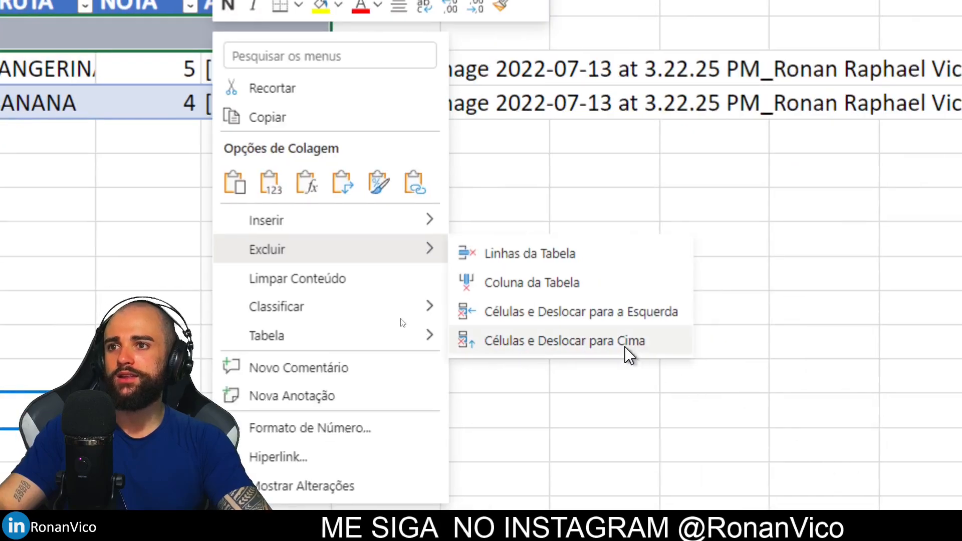
left_click(737, 385)
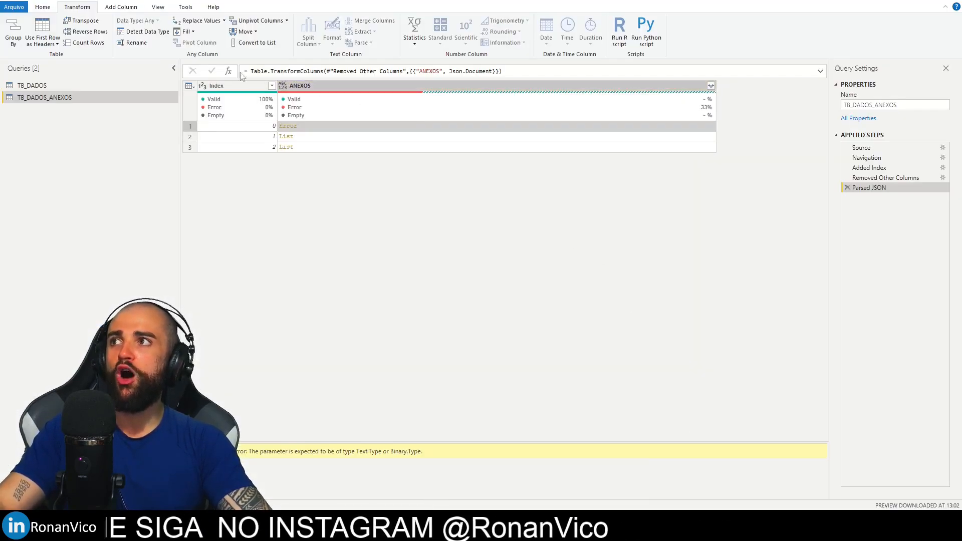
Back in Power Query Editor, refresh the query preview and check the rows of TB_DADOS and TB_DADOS_ANEXOS.
left_click(119, 6)
left_click(77, 7)
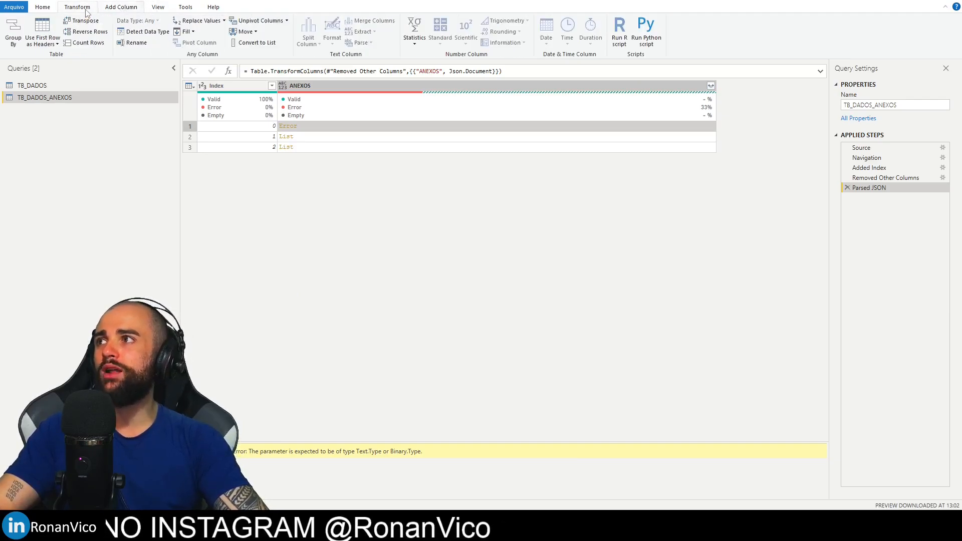
left_click(50, 9)
left_click(219, 65)
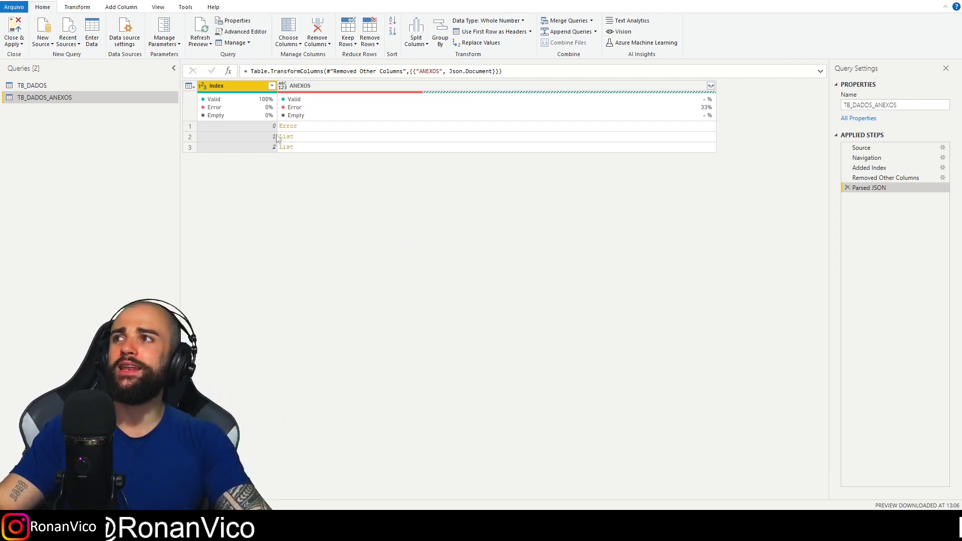
left_click(218, 66)
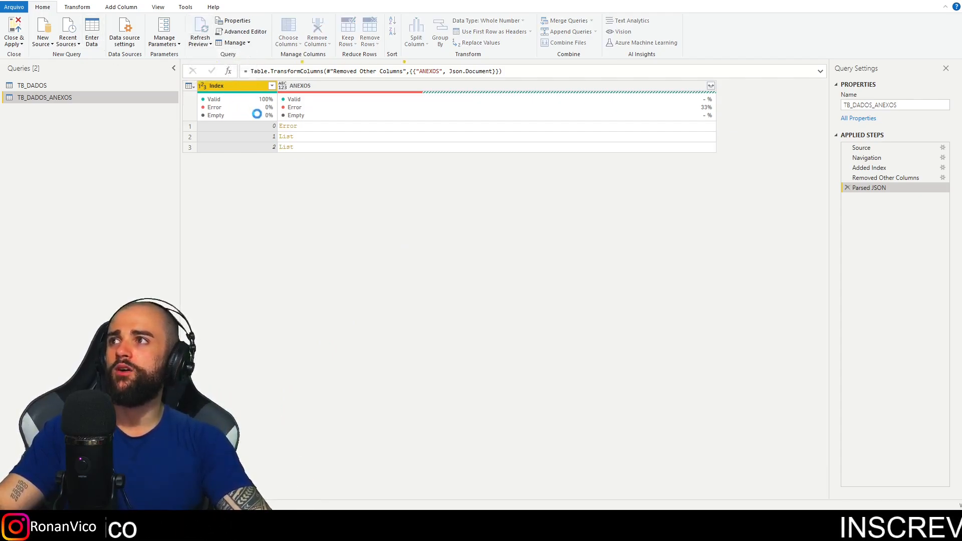
left_click(78, 89)
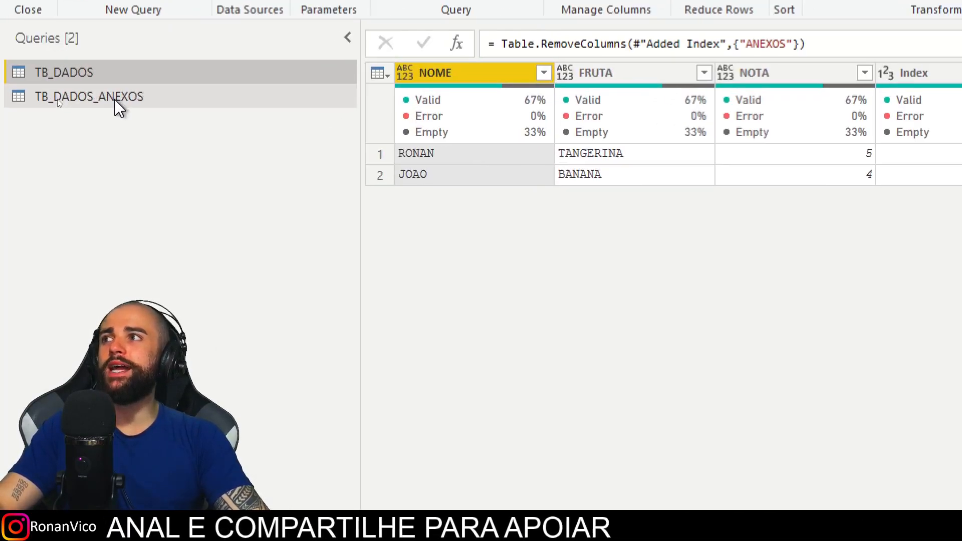
left_click(131, 100)
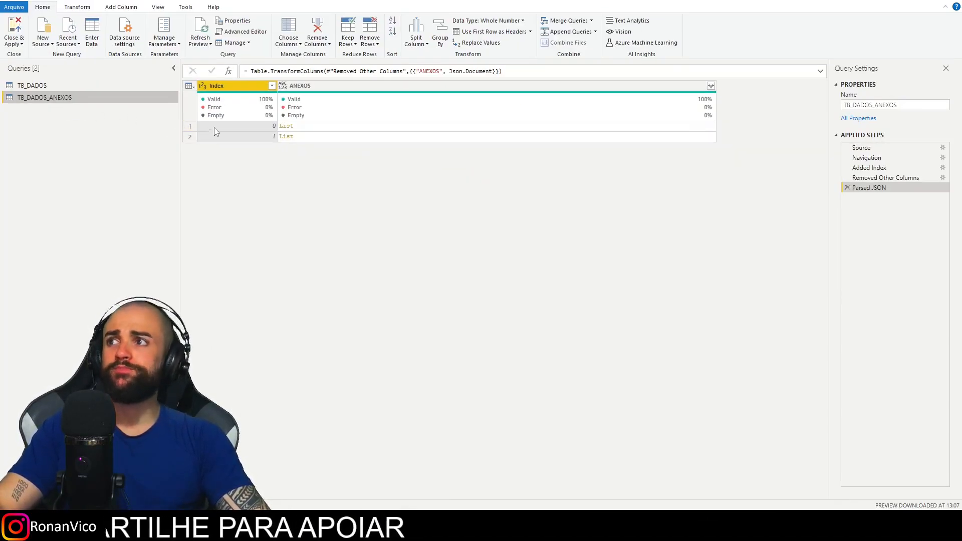
Expand the ANEXOS lists in TB_DADOS_ANEXOS to new rows.
left_click(294, 126)
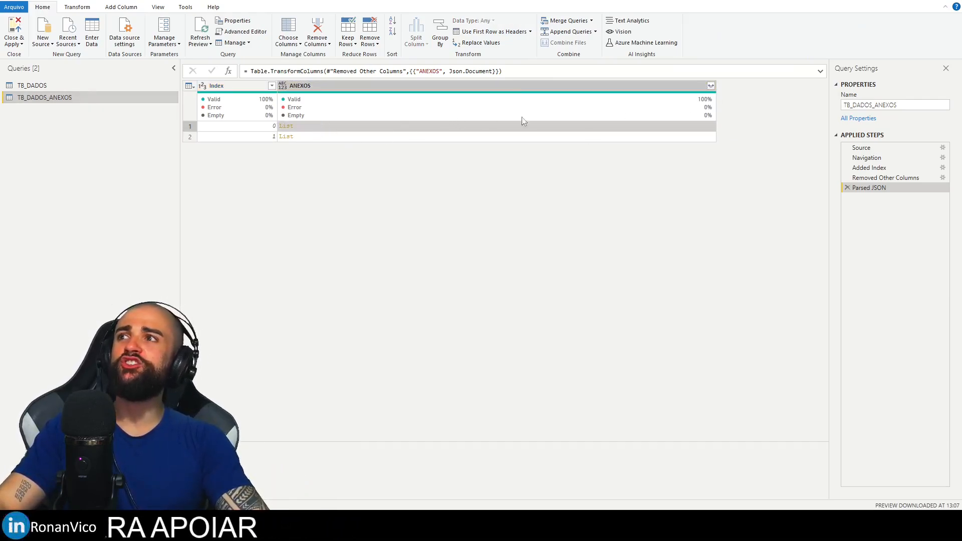
left_click(711, 86)
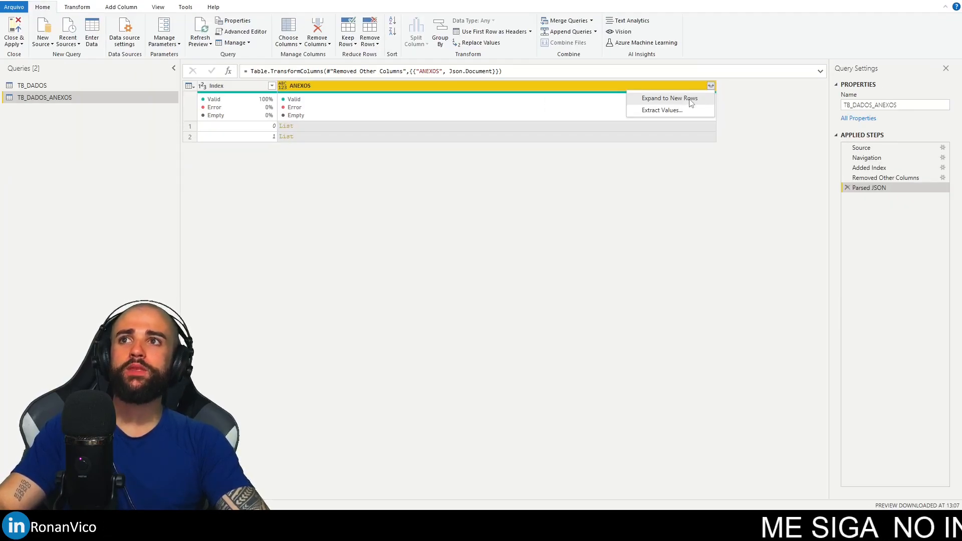
left_click(670, 99)
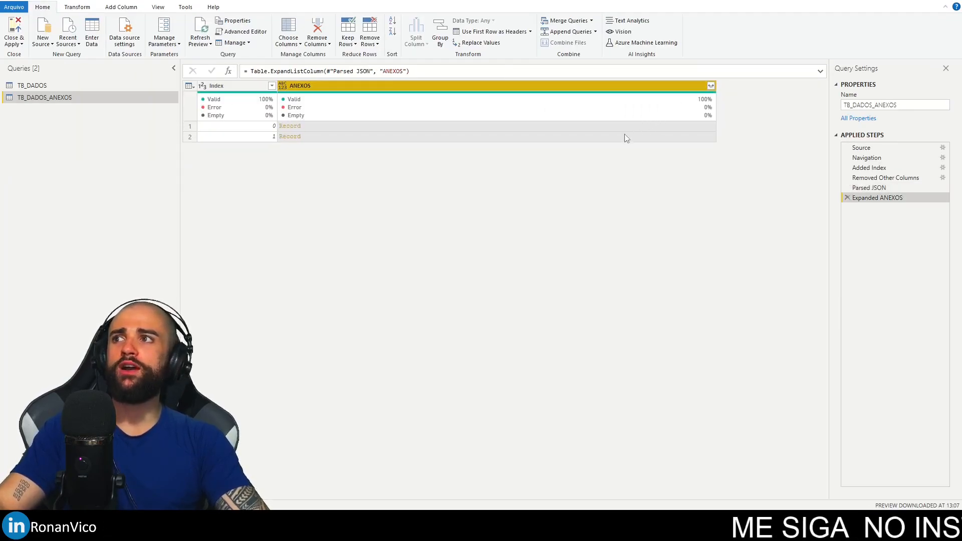
Expand the ANEXOS records into only the name and link fields, keeping the original column name as prefix.
left_click(329, 126)
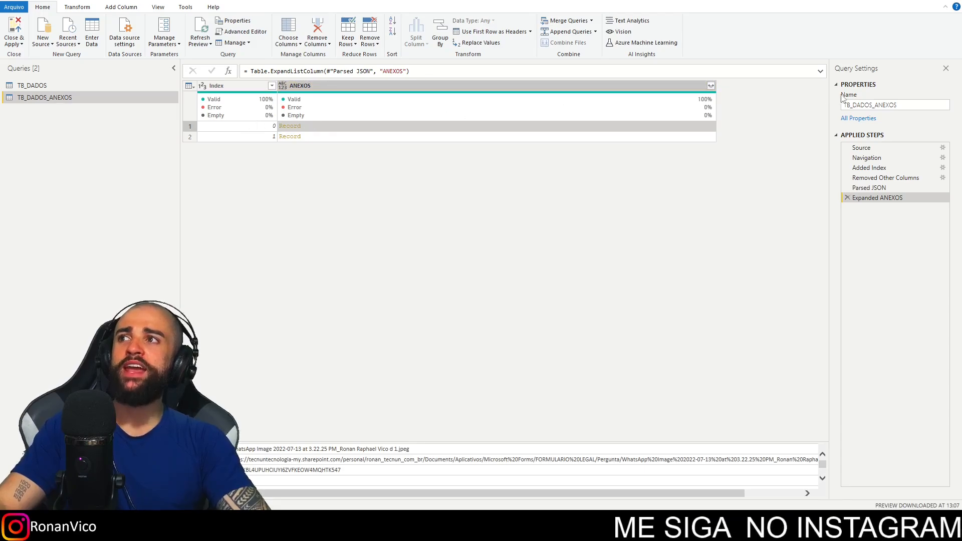
left_click(712, 86)
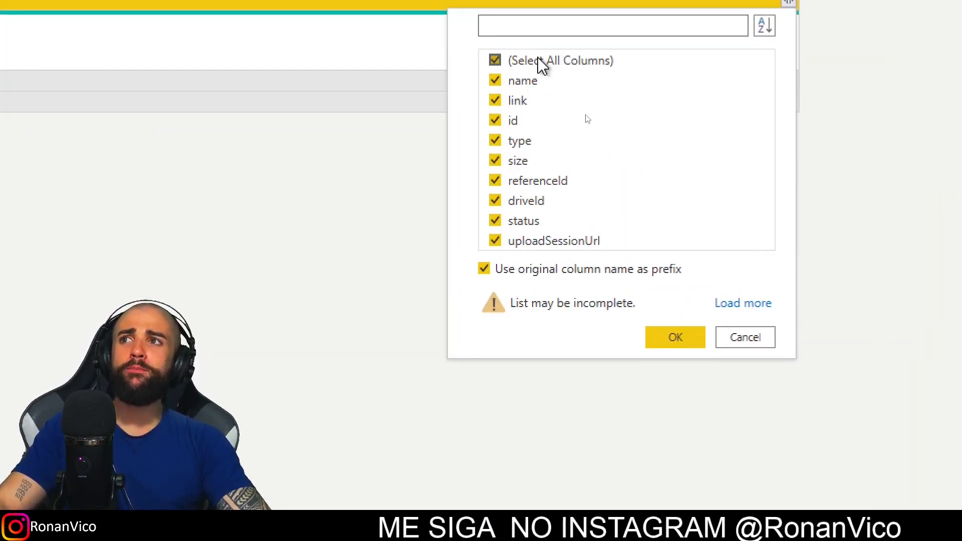
left_click(587, 116)
left_click(527, 84)
left_click(527, 99)
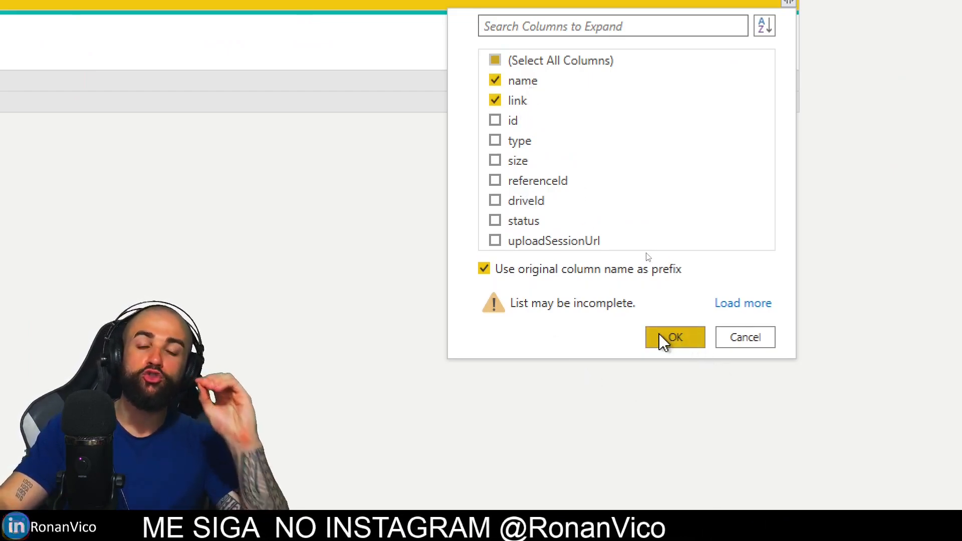
left_click(675, 338)
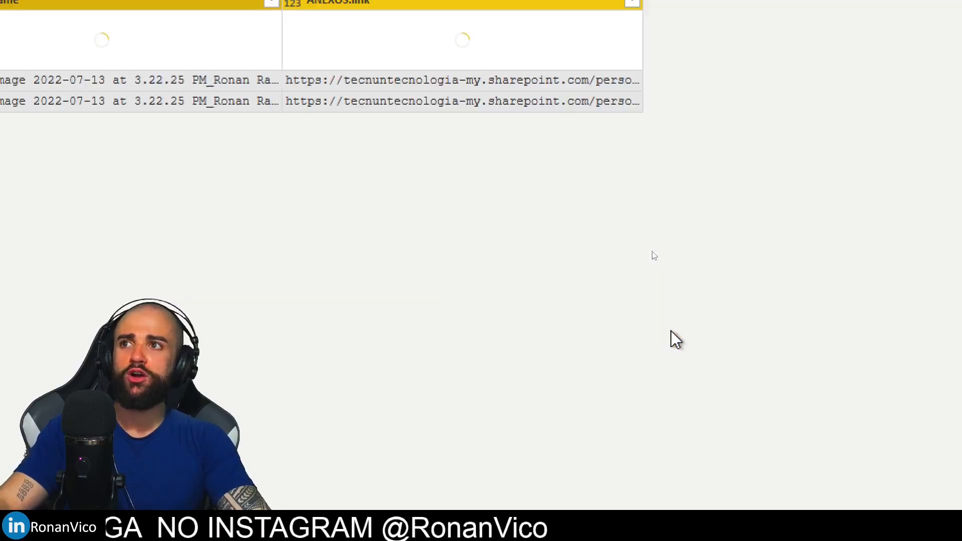
left_click(242, 86)
left_click(381, 87)
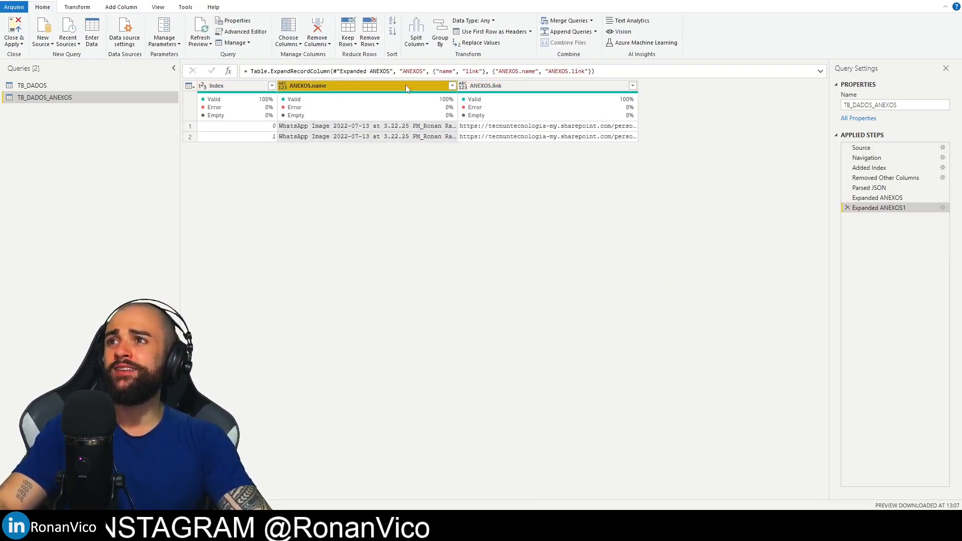
Widen the ANEXOS.name and ANEXOS.link columns and compare the rows of TB_DADOS with their attachments in TB_DADOS_ANEXOS through the Index column.
left_click(492, 87)
left_click_drag(457, 86, 499, 86)
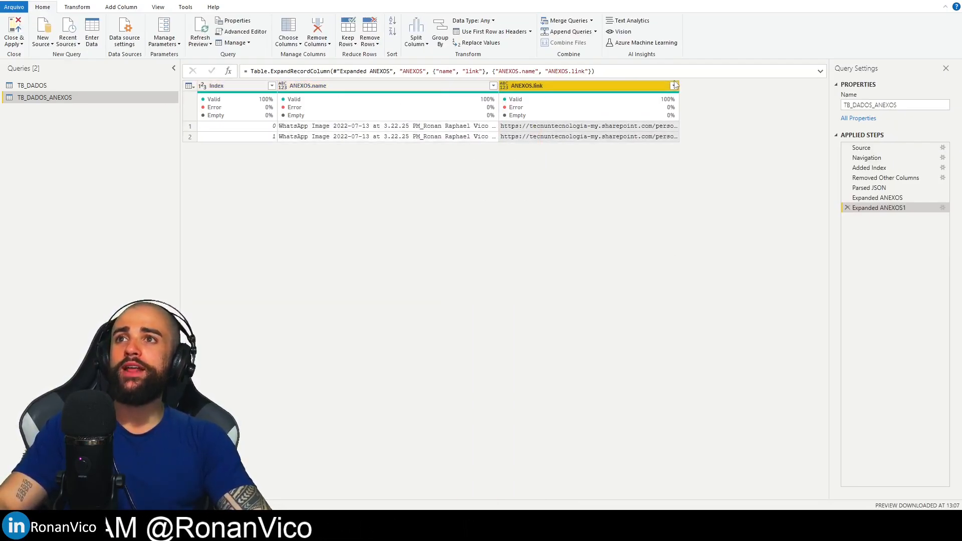
left_click(111, 86)
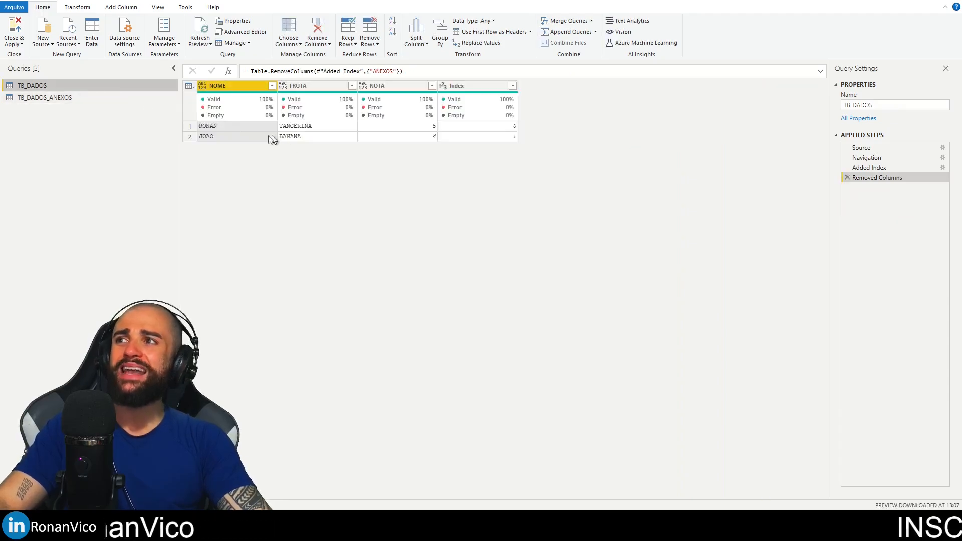
left_click(212, 127)
key("ctrl+2")
left_click_drag(181, 118, 389, 131)
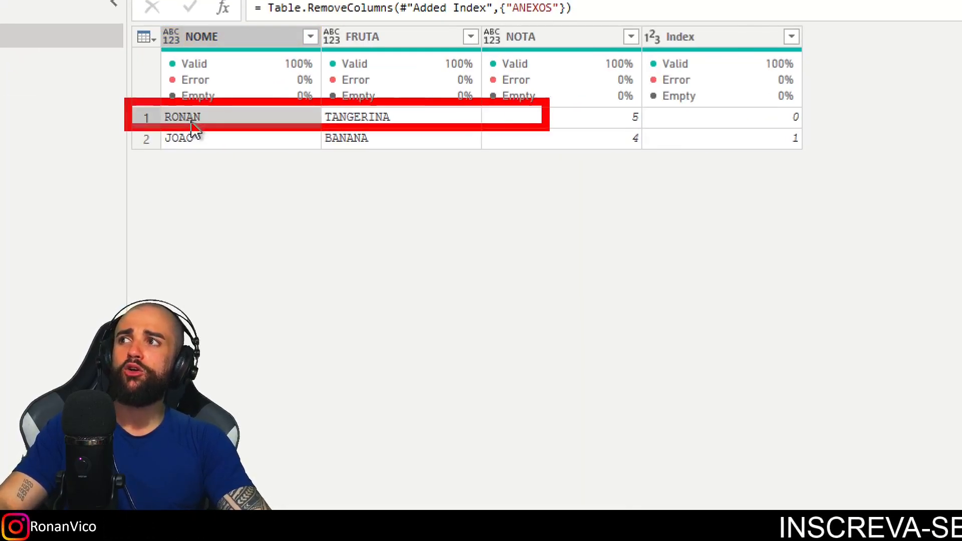
left_click_drag(546, 127, 810, 133)
key("Escape")
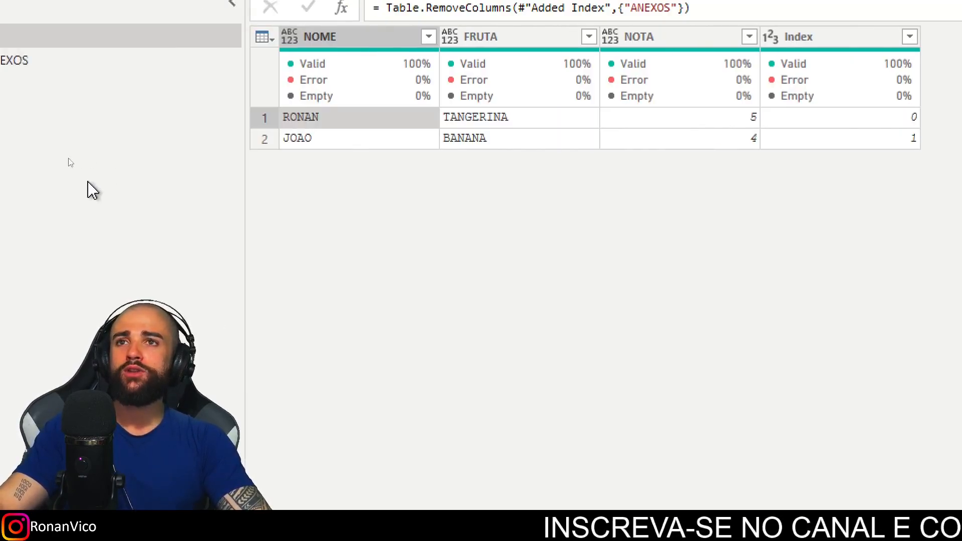
left_click(120, 60)
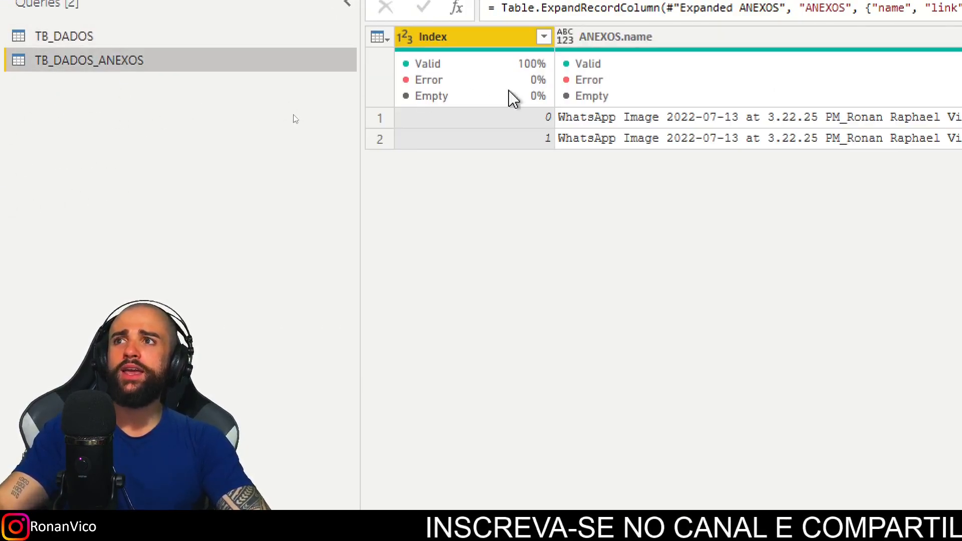
left_click(822, 118)
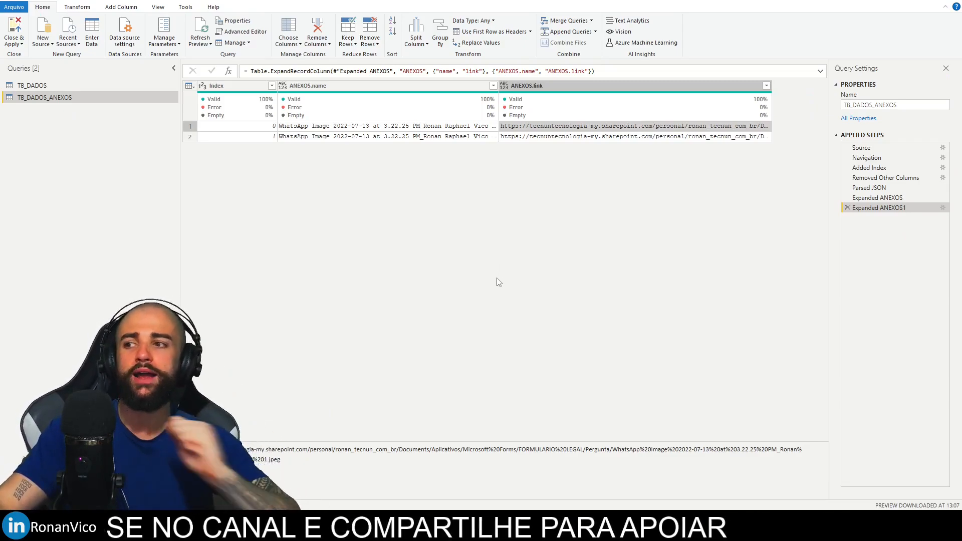
Switch to the browser and check the response workbook and the responses page of FORMULARIO LEGAL.
left_click(316, 525)
left_click(315, 525)
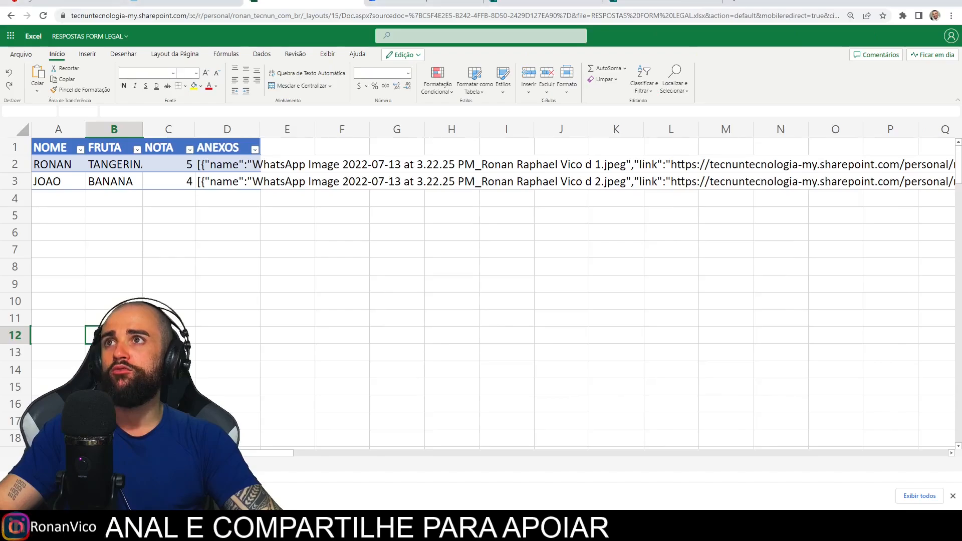
left_click(543, 2)
left_click(646, 2)
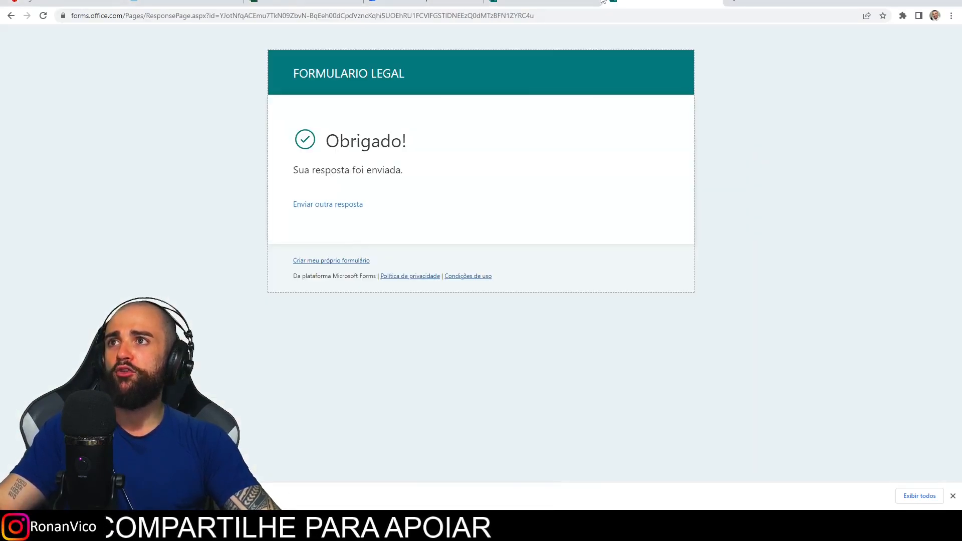
left_click(556, 2)
left_click(647, 2)
left_click(556, 2)
left_click(505, 93)
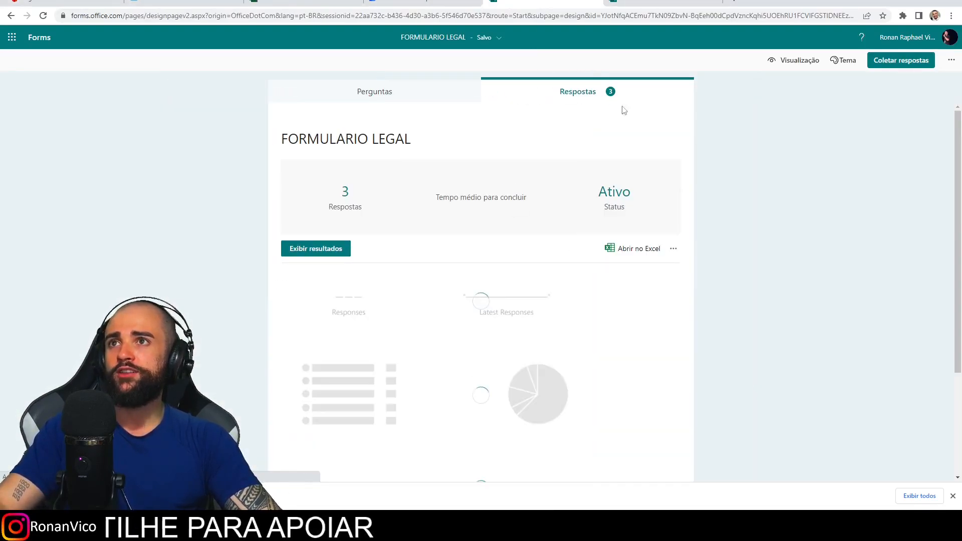
Start another FORMULARIO LEGAL response and fill in the respondent's name, the option BANANA and a five-star rating.
left_click(647, 2)
left_click(349, 208)
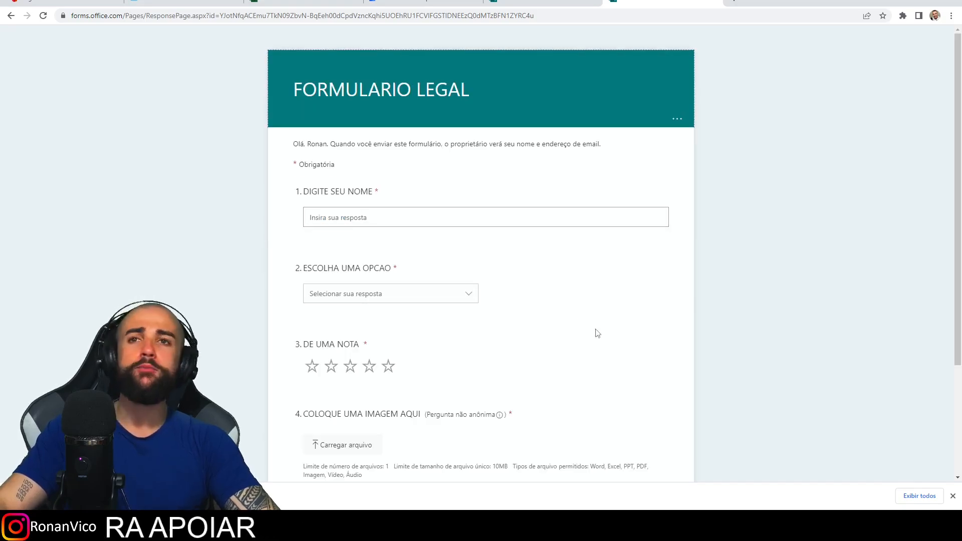
scroll(468, 142, "down", 2)
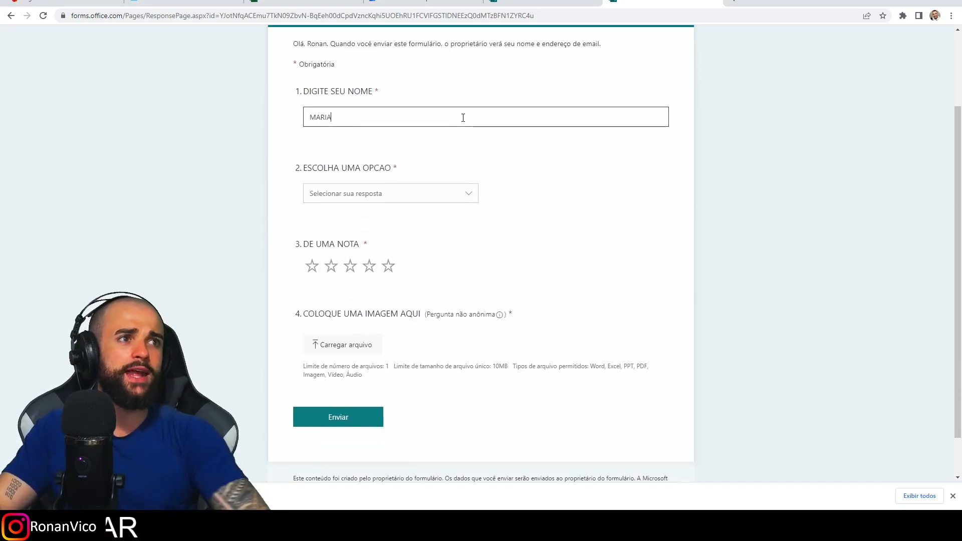
left_click(442, 193)
left_click(330, 213)
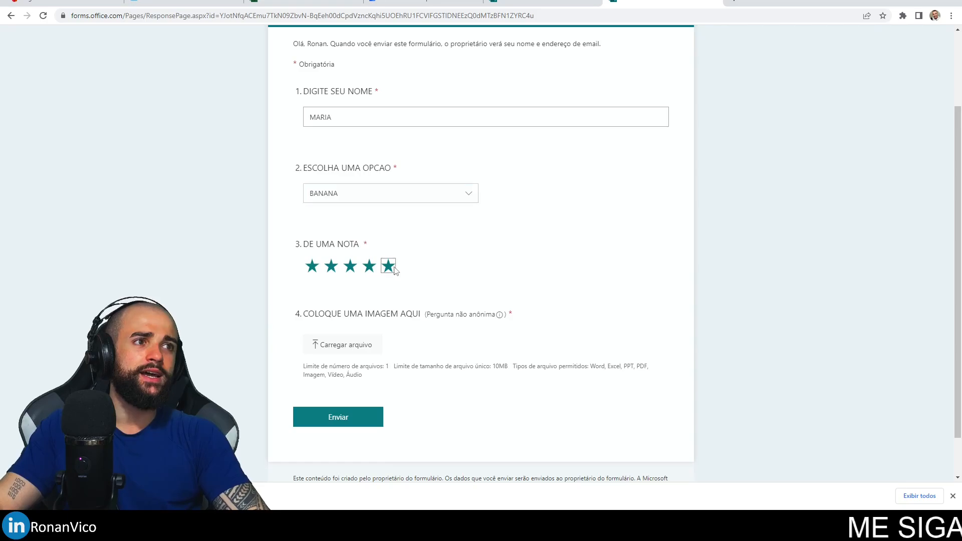
Attach WhatsApp Image 2022-07-13 at 3.22.25 PM.jpeg and Imagem1.png to the image question and submit the response.
left_click(368, 349)
scroll(377, 261, "down", 1)
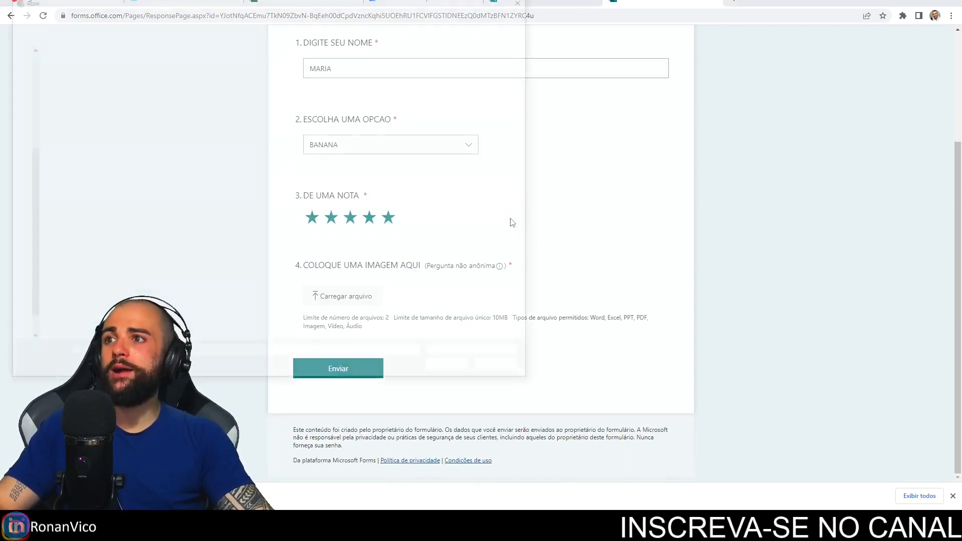
left_click(80, 297)
scroll(311, 286, "down", 3)
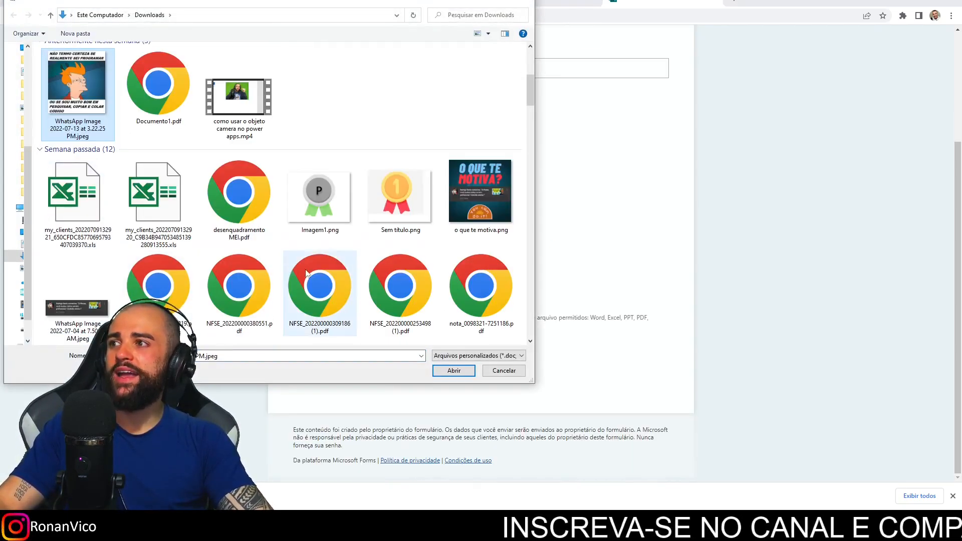
left_click(454, 370)
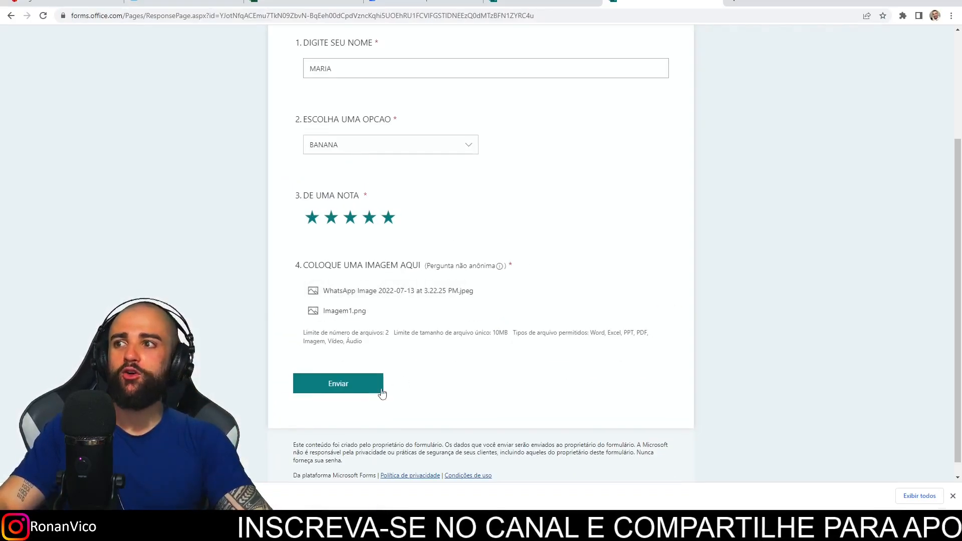
left_click(338, 379)
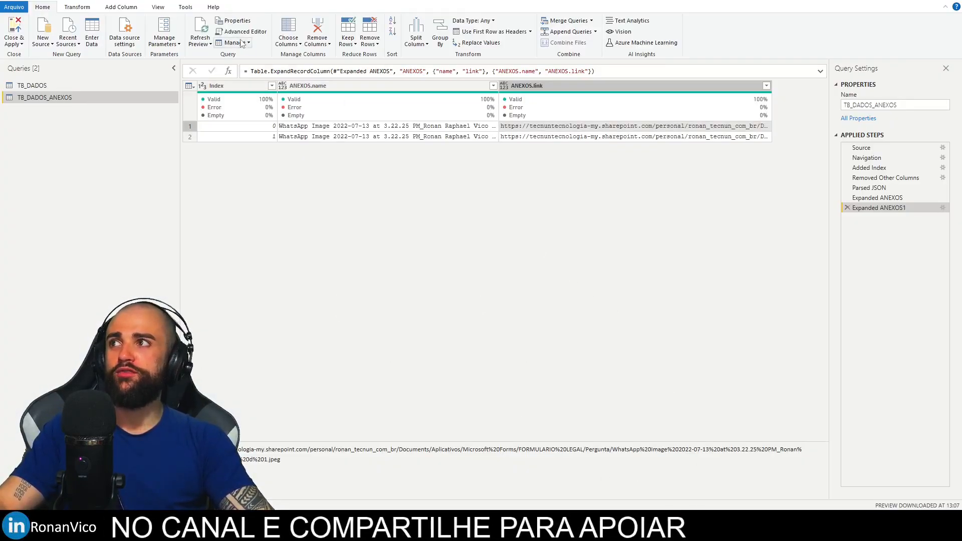
Back in Power Query Editor, refresh the query previews and check the new response's rows in TB_DADOS and TB_DADOS_ANEXOS.
left_click(221, 65)
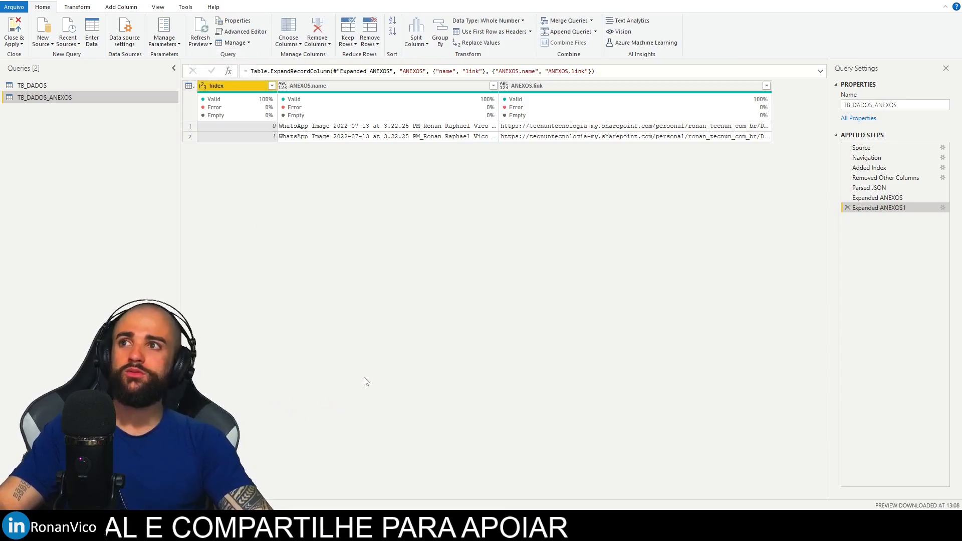
left_click(35, 86)
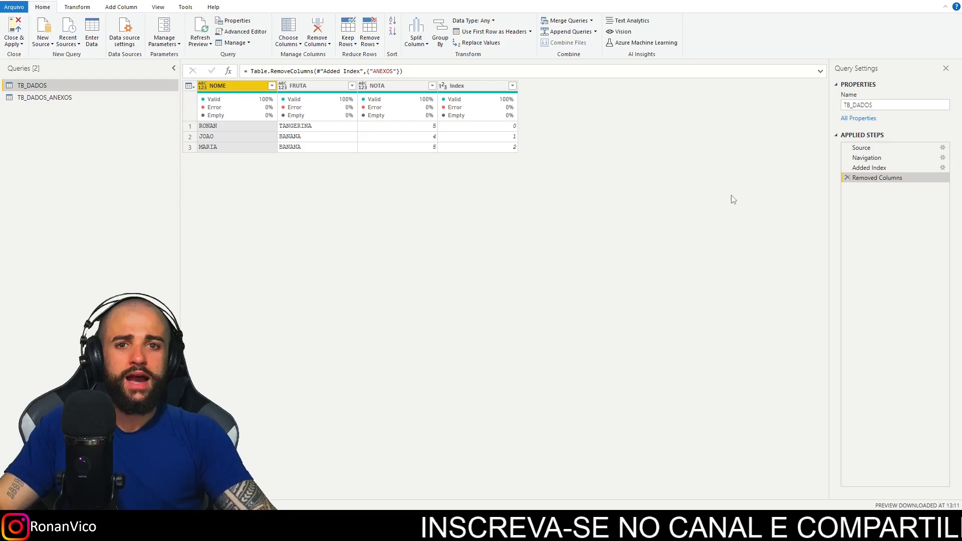
left_click(240, 148)
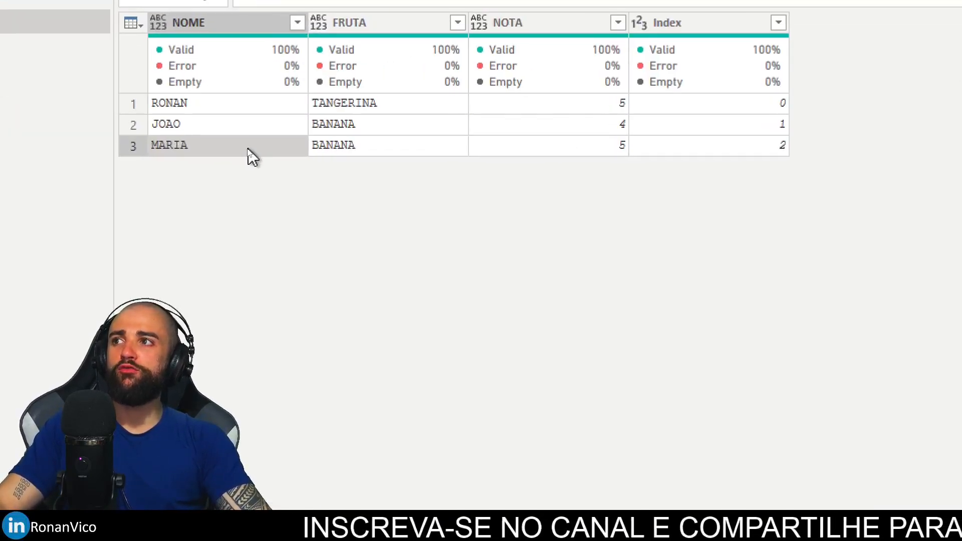
left_click(86, 75)
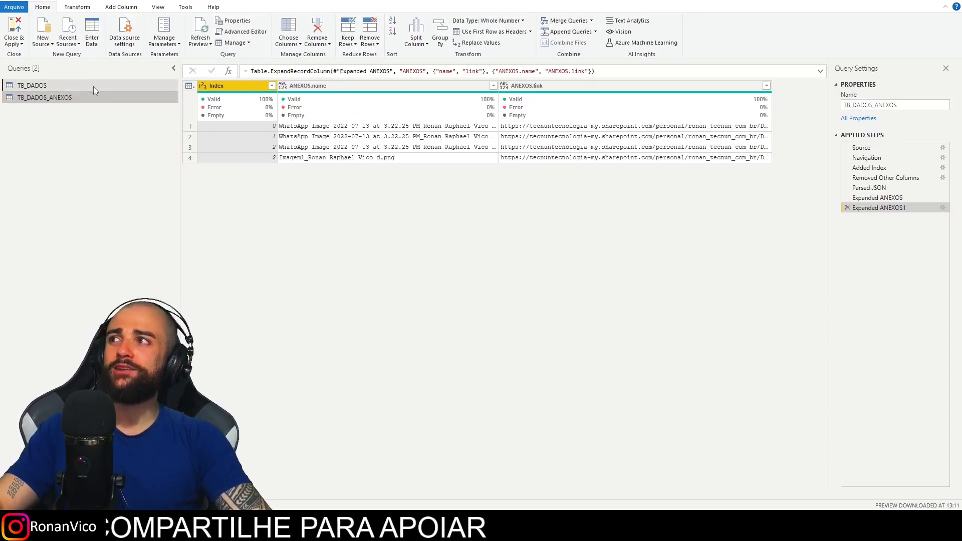
Set the data type of the NOTA column in TB_DADOS to Whole Number, then apply the queries and close the editor.
left_click(93, 87)
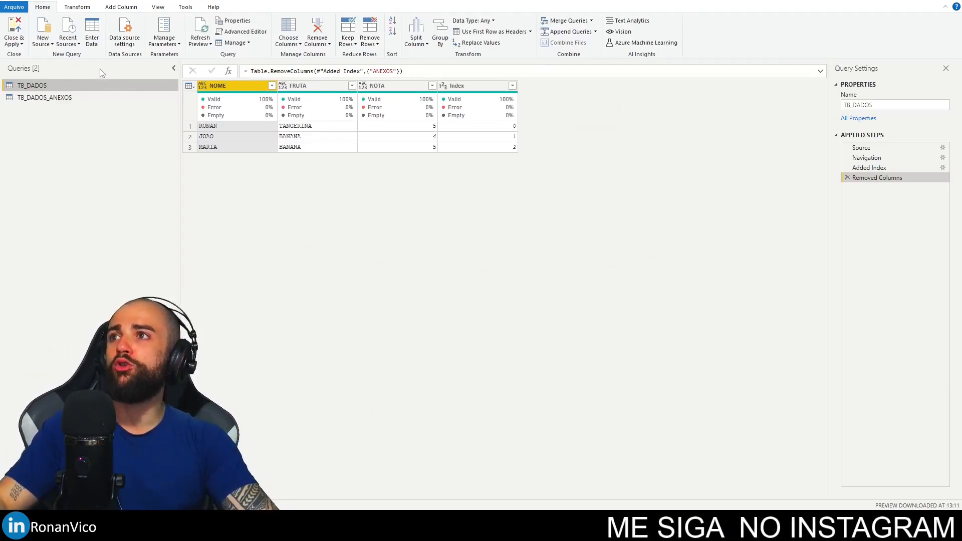
left_click(363, 86)
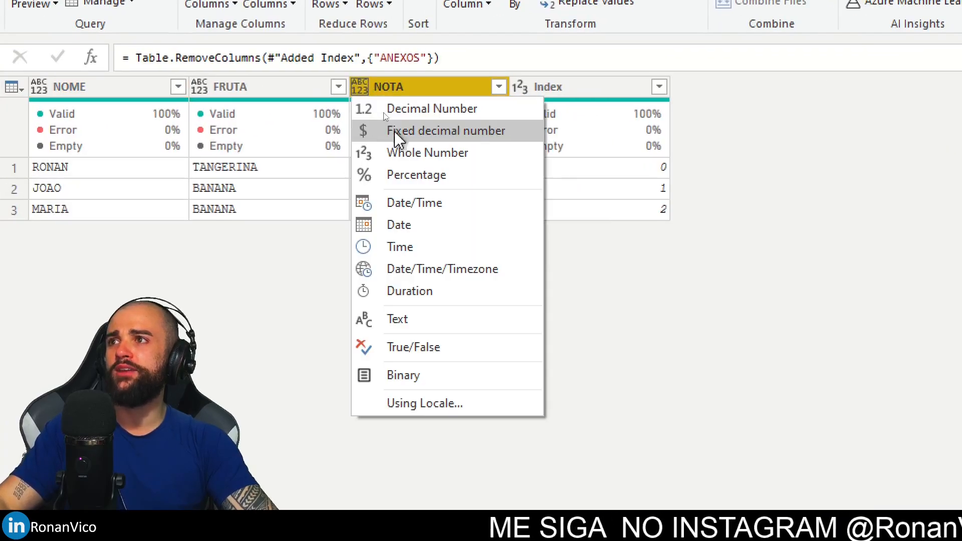
left_click(431, 149)
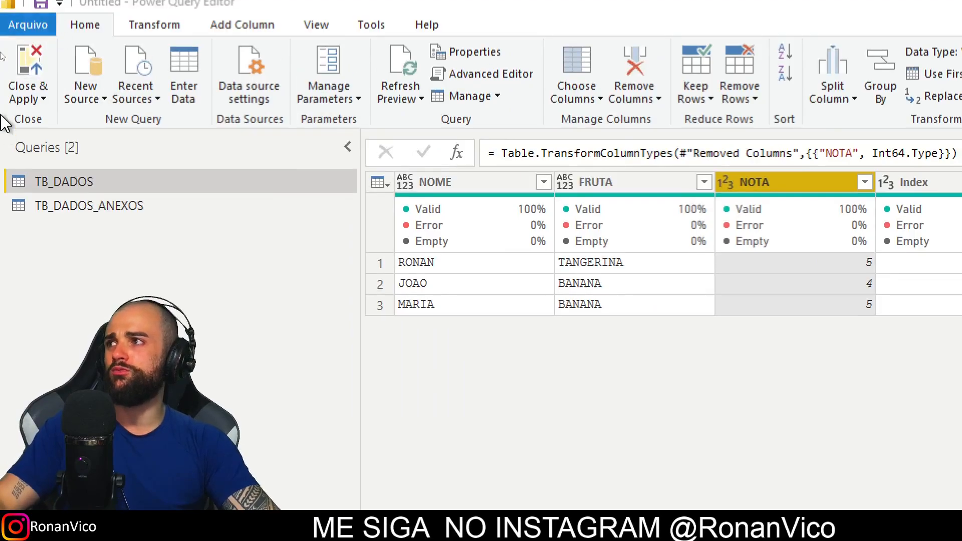
left_click(28, 4)
left_click(48, 23)
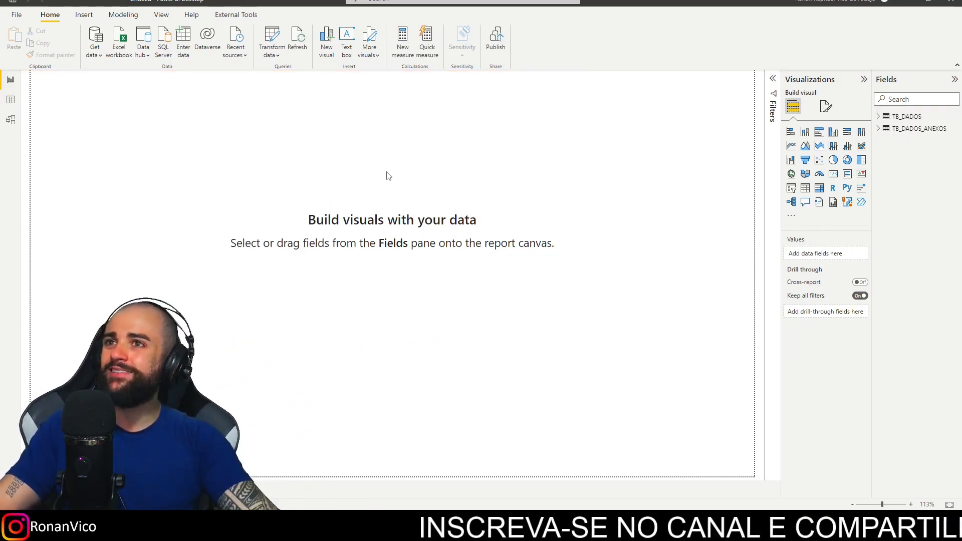
Check the relationship between TB_DADOS and TB_DADOS_ANEXOS in the model, look at the data and return to the report page.
left_click(11, 119)
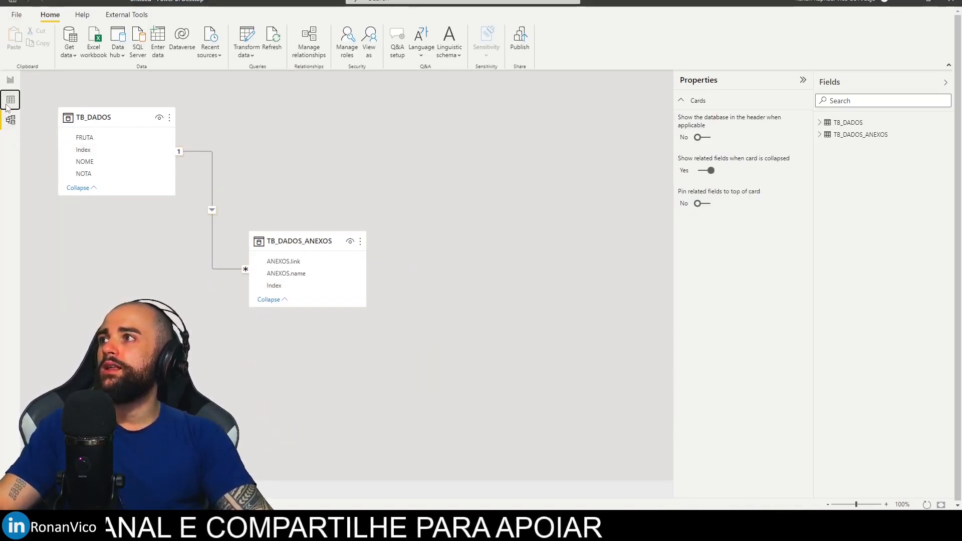
left_click(10, 99)
left_click(12, 79)
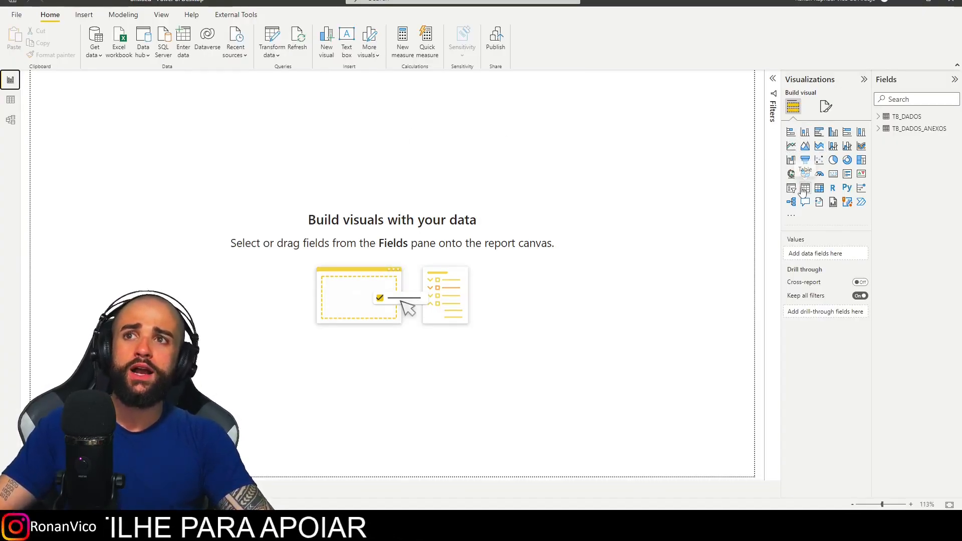
Add a table visual to the empty report page, enlarge it and move it slightly inward from the page corner.
left_click(804, 188)
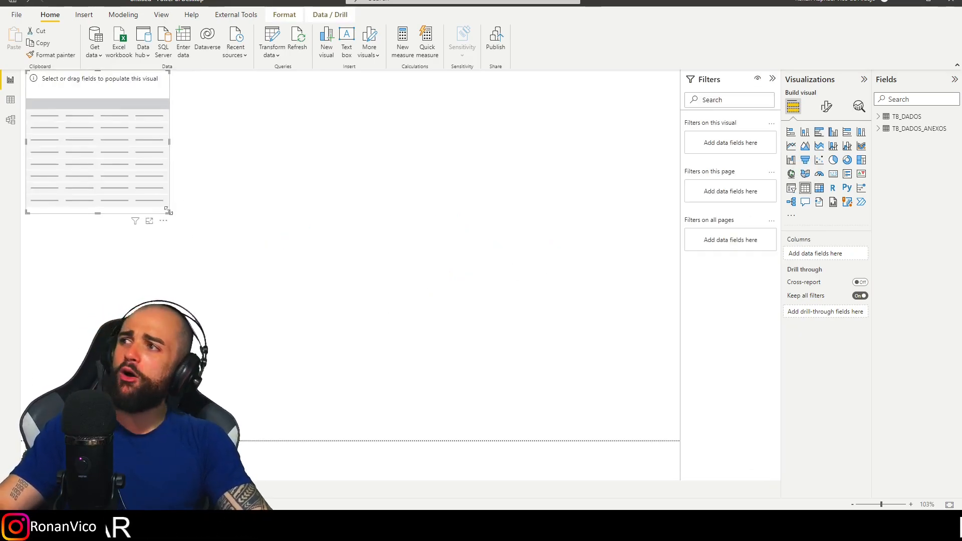
left_click_drag(169, 211, 217, 258)
left_click_drag(163, 197, 181, 209)
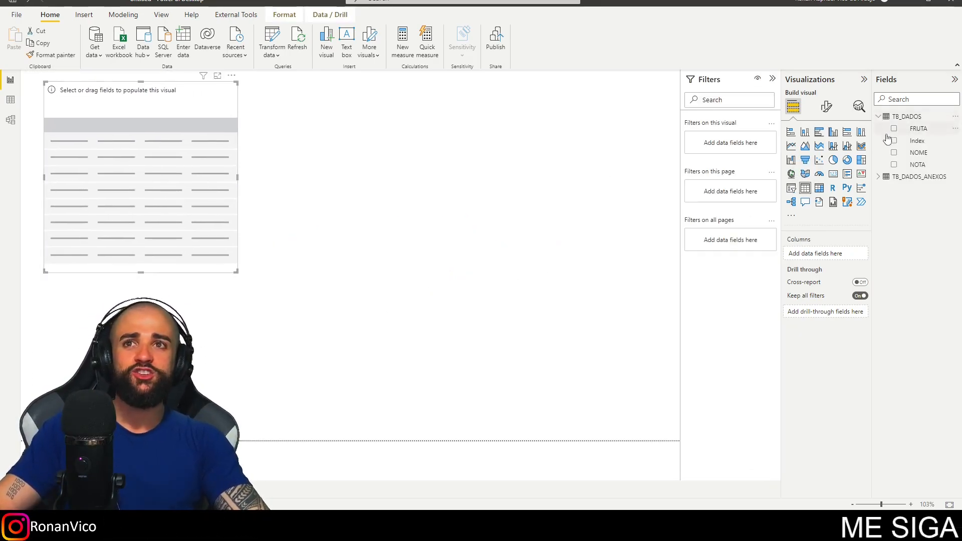
Fill the table visual with NOME, FRUTA and NOTA from TB_DADOS, shrink it to fit its rows and move it slightly lower.
left_click(895, 153)
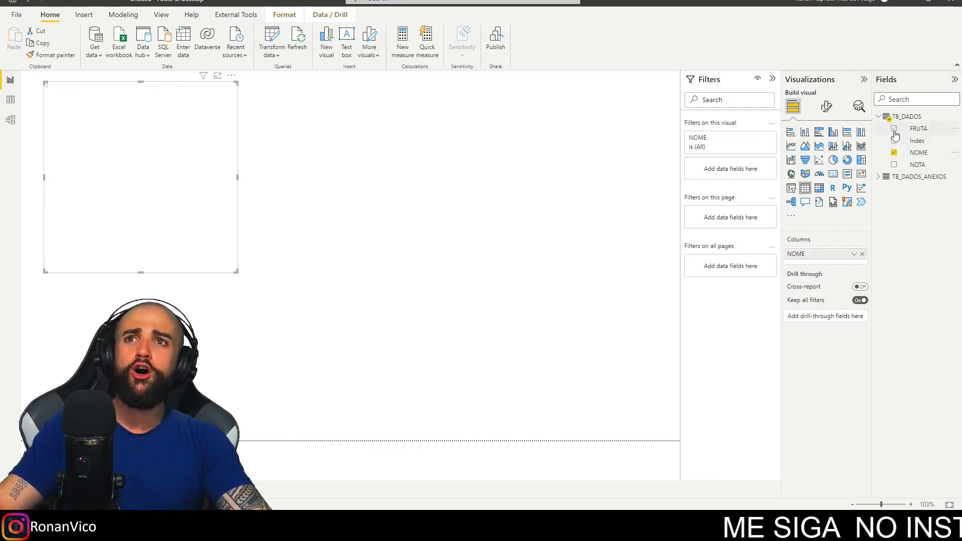
left_click(894, 129)
left_click(896, 168)
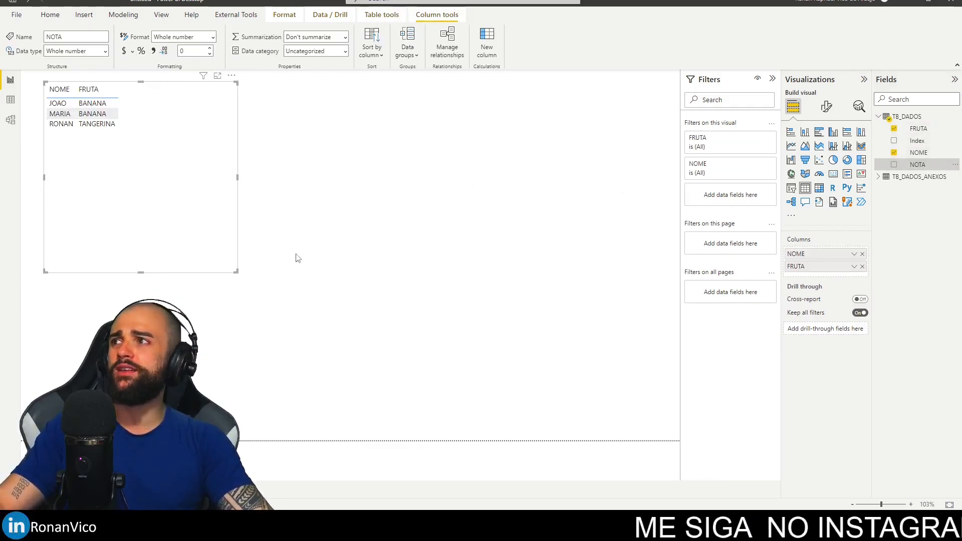
left_click(894, 165)
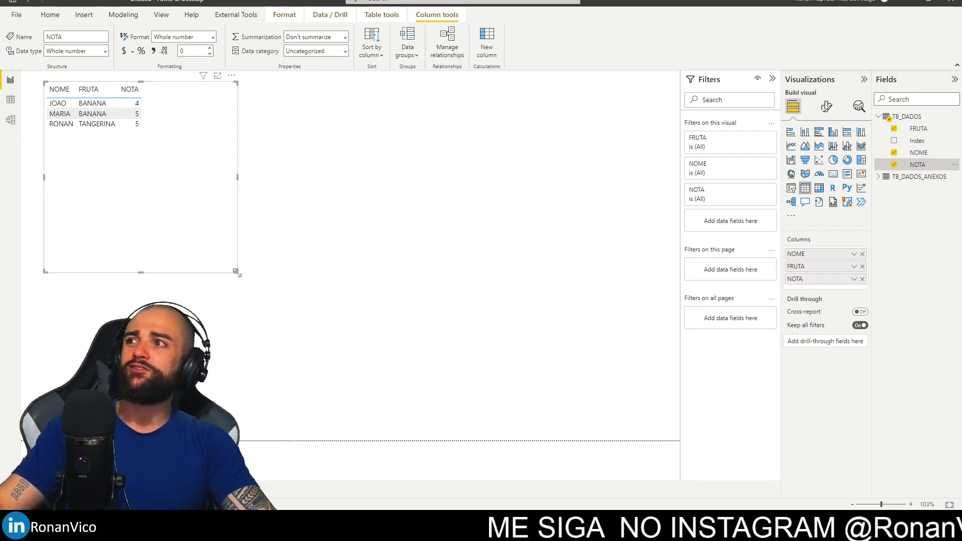
left_click_drag(237, 273, 170, 146)
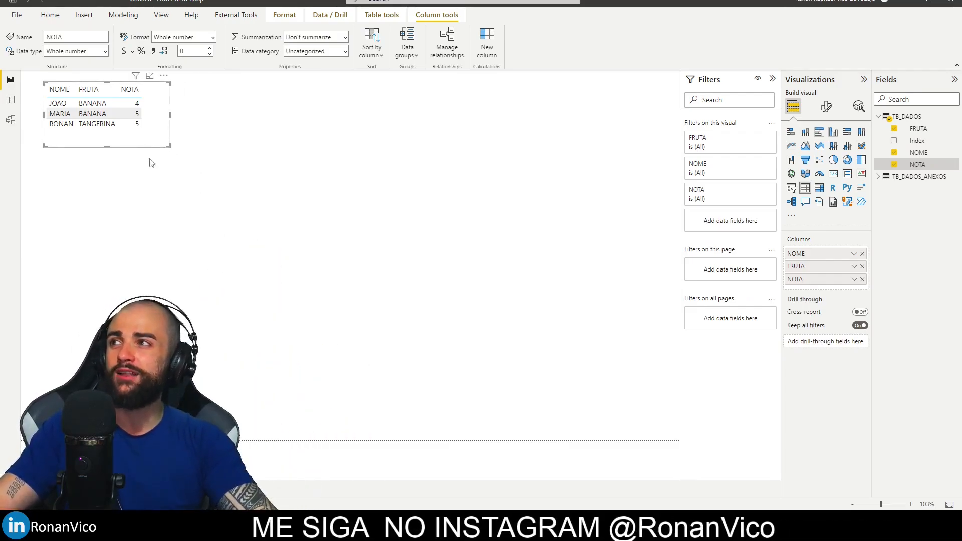
left_click_drag(161, 145, 148, 172)
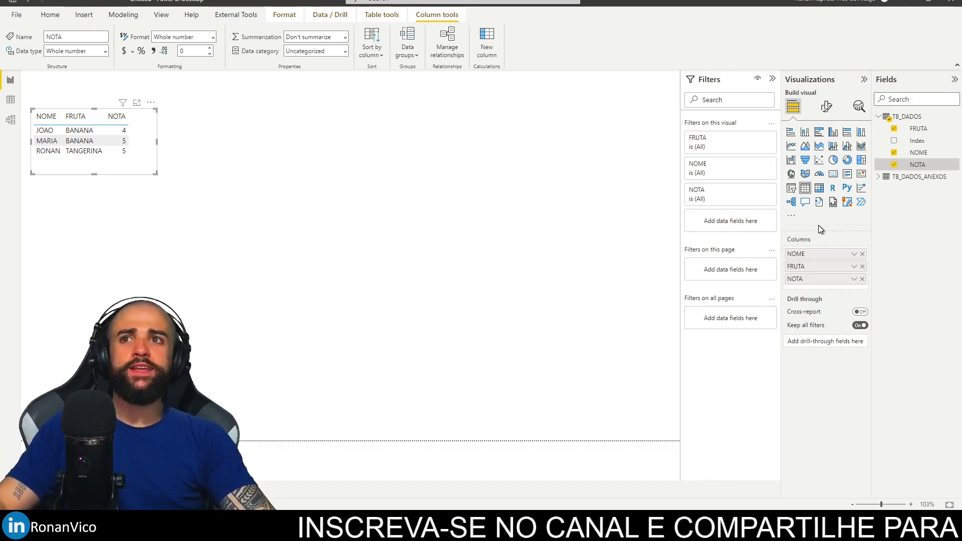
Find the Simple Image visual among the additional Power BI visuals and add it to the report.
left_click(791, 218)
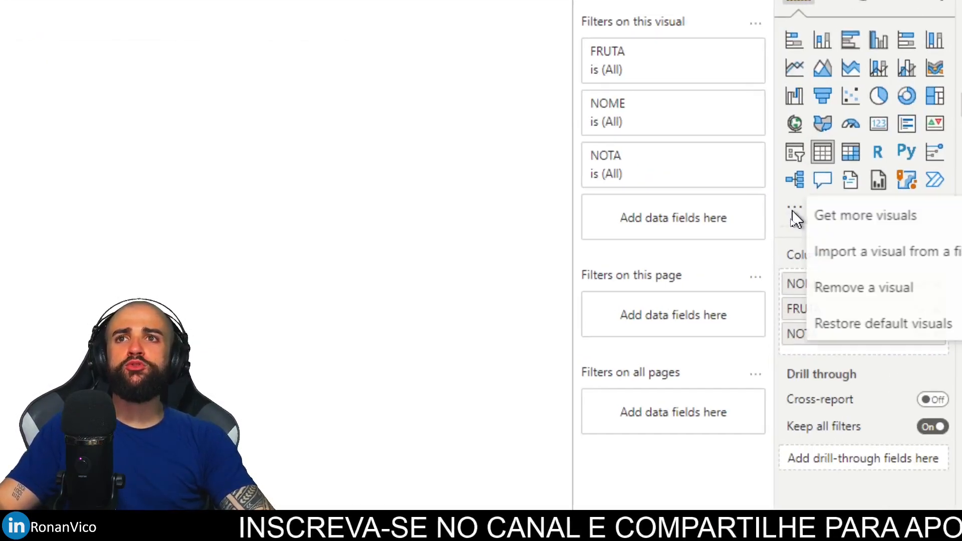
left_click(841, 226)
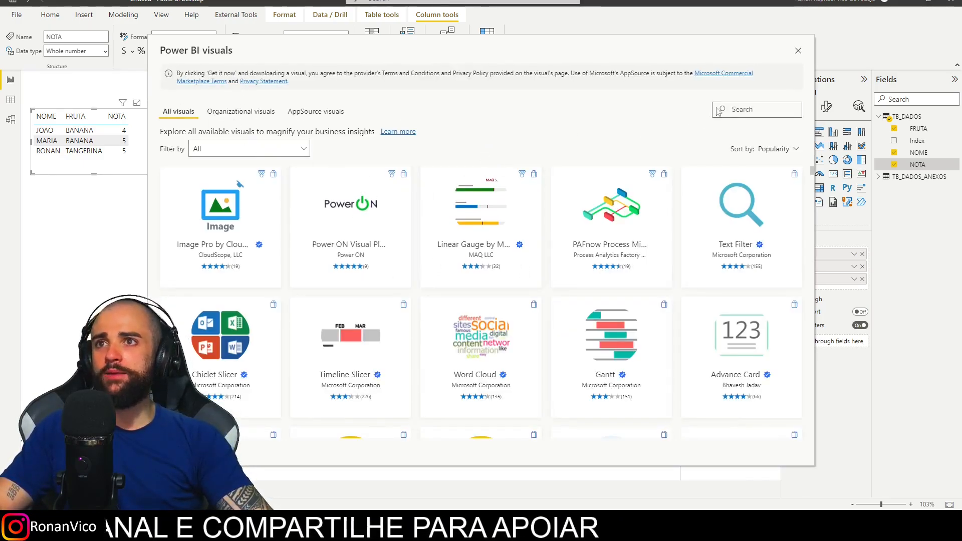
type("imple i")
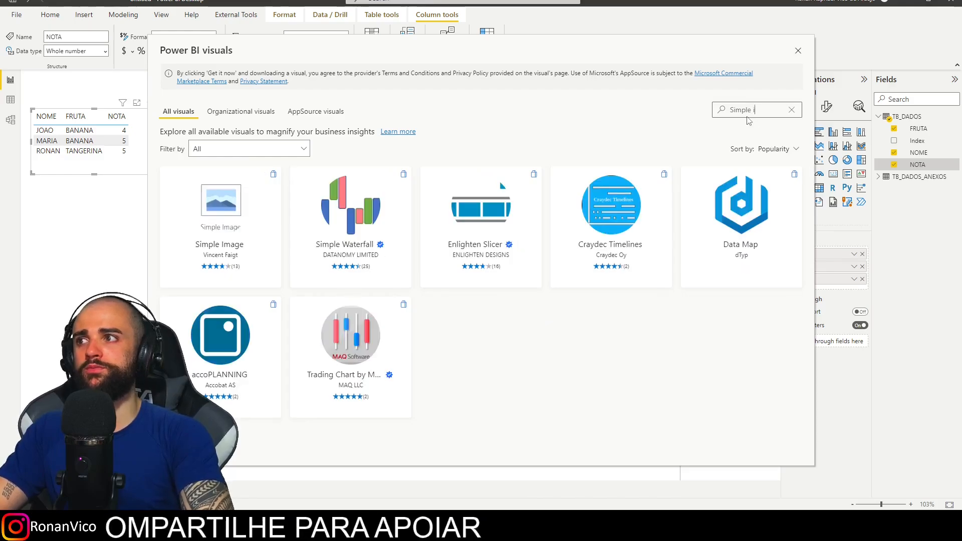
left_click(209, 229)
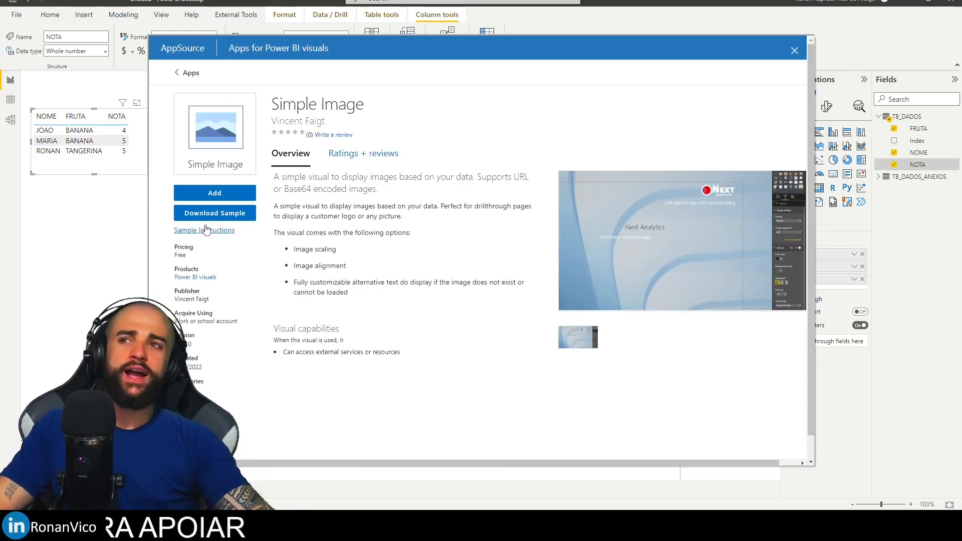
left_click(232, 197)
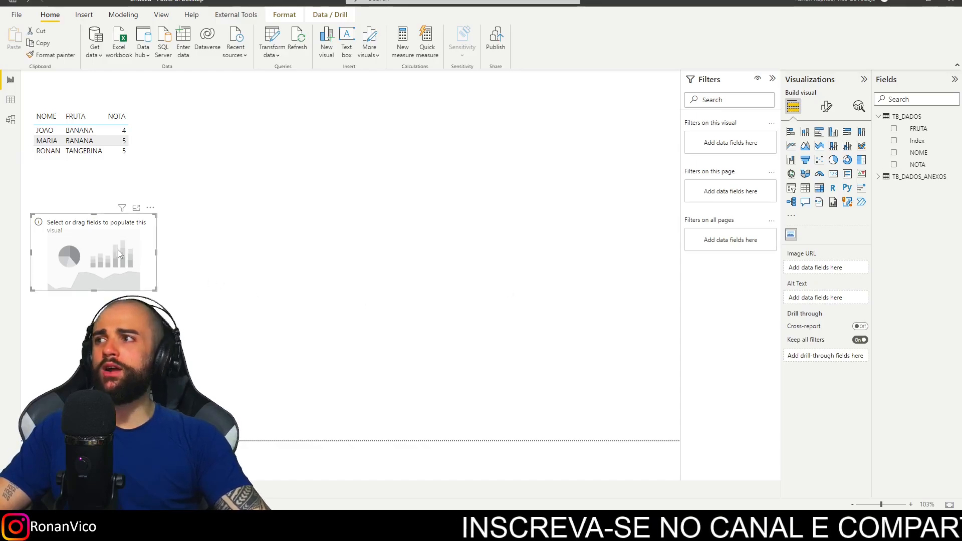
Place the Simple Image visual beside the table, enlarge it and use ANEXOS.link from TB_DADOS_ANEXOS as its image URL.
left_click_drag(119, 254, 417, 137)
left_click_drag(454, 173, 551, 247)
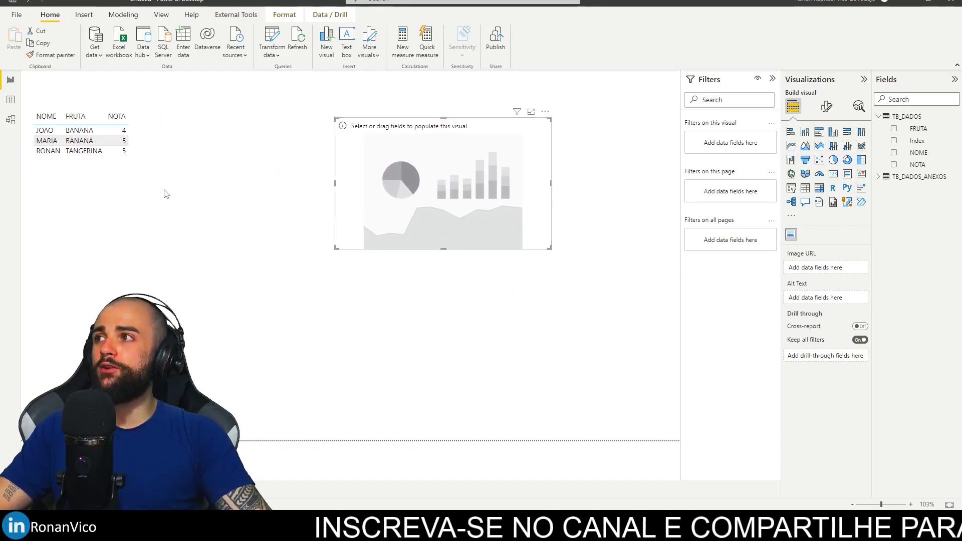
left_click(894, 178)
left_click(878, 177)
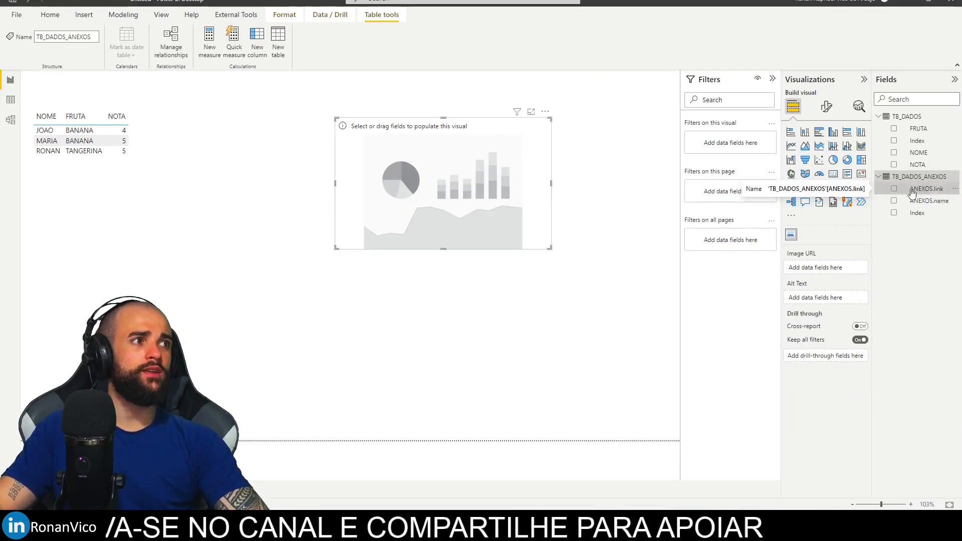
left_click_drag(505, 192, 532, 220)
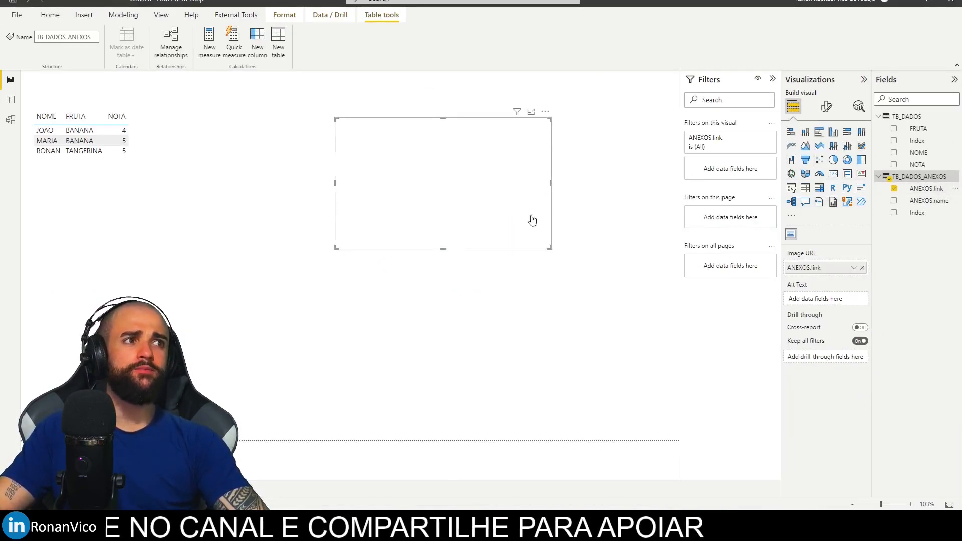
Select the table's first row to filter the page and enlarge the Simple Image visual further.
left_click(553, 256)
left_click(503, 205)
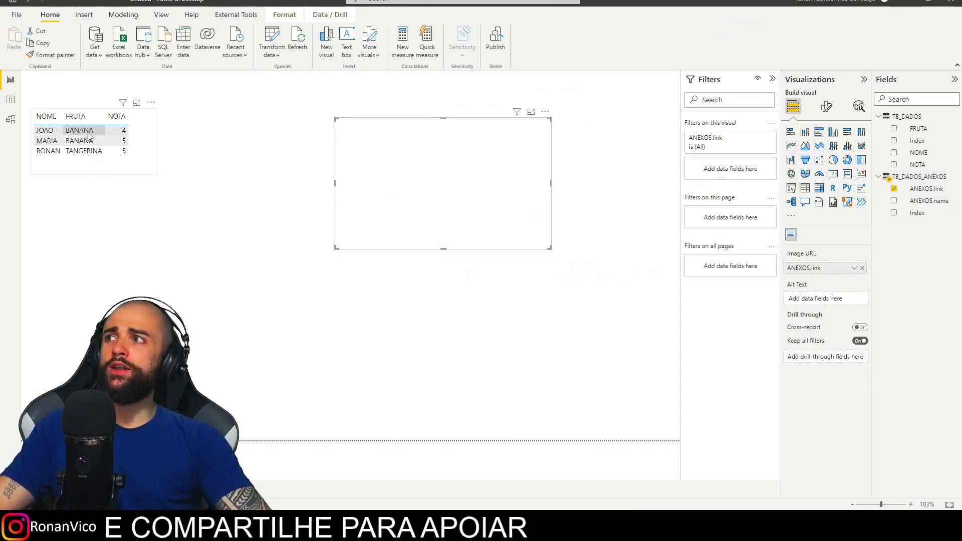
left_click(35, 129)
left_click(332, 204)
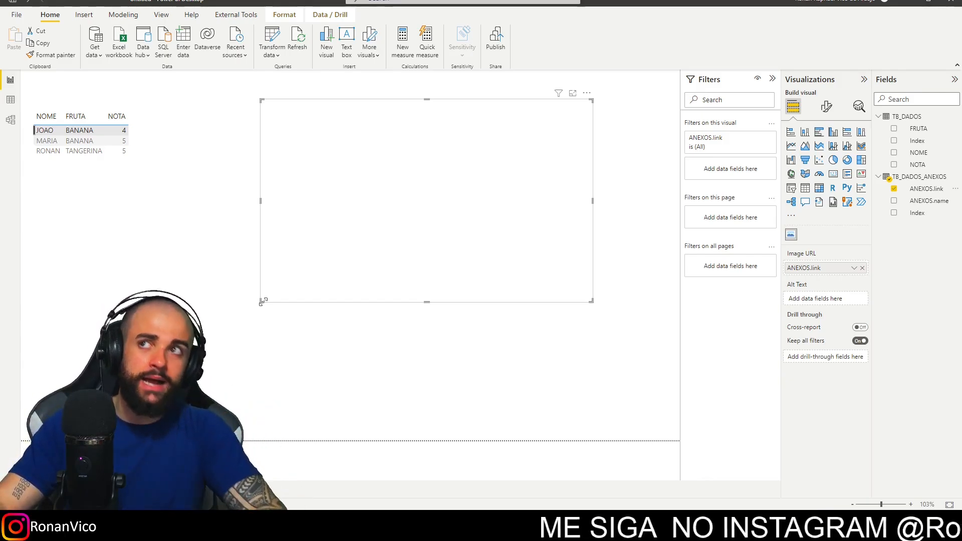
Save the report, publish it to My workspace, open the published Relatório in the Power BI service and dismiss the Storytelling tip.
left_click(499, 49)
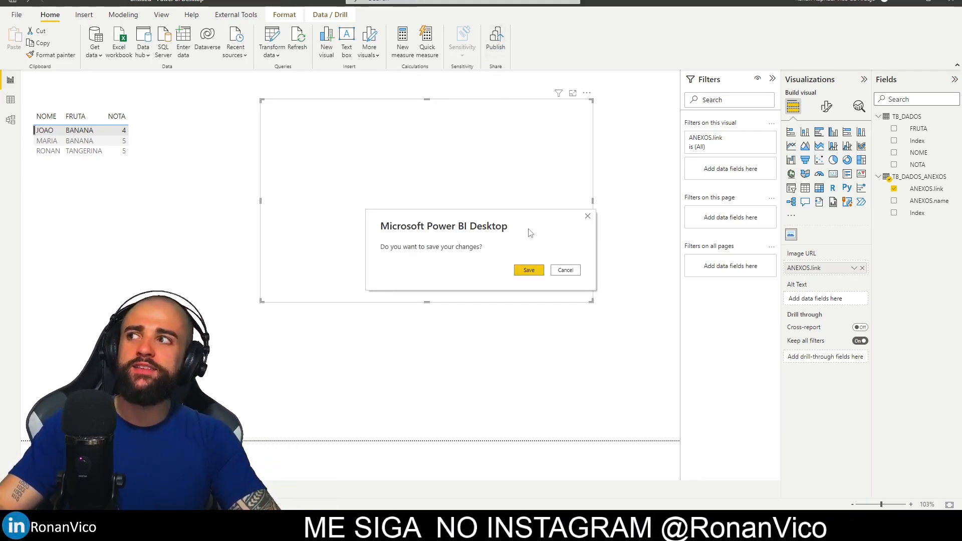
left_click(530, 271)
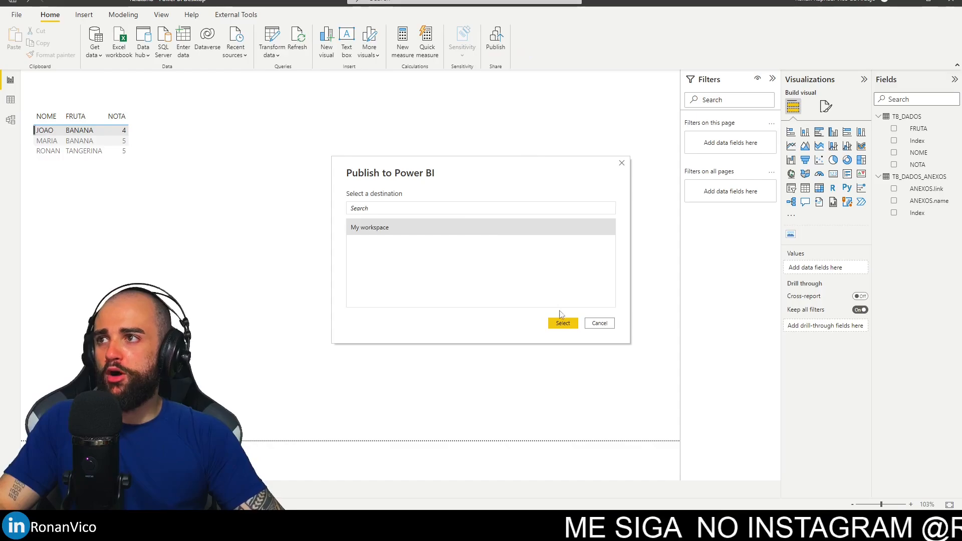
left_click(563, 322)
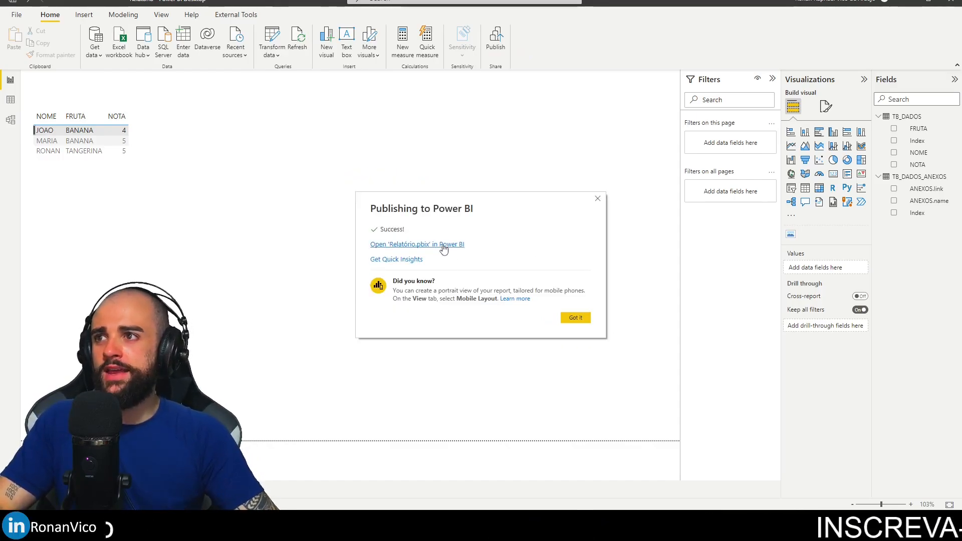
left_click(443, 250)
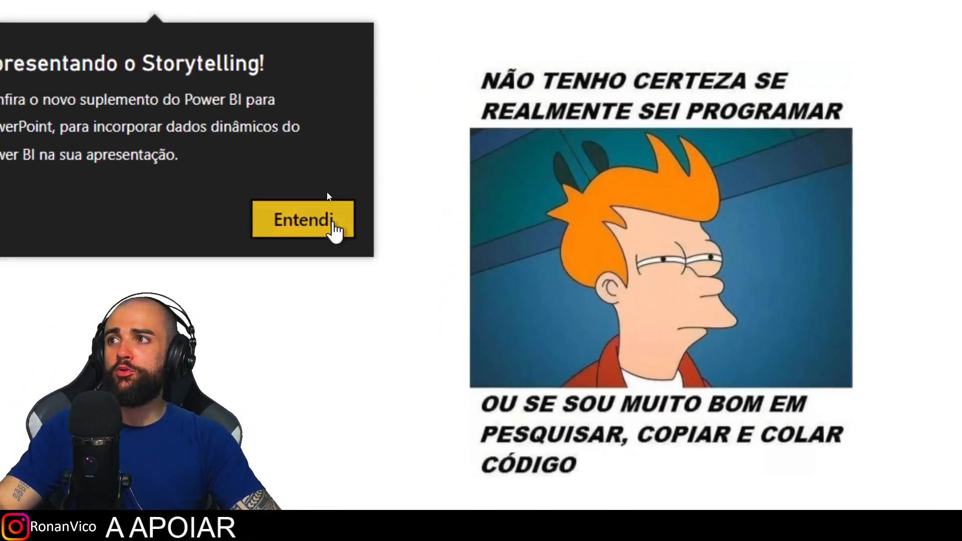
left_click(333, 201)
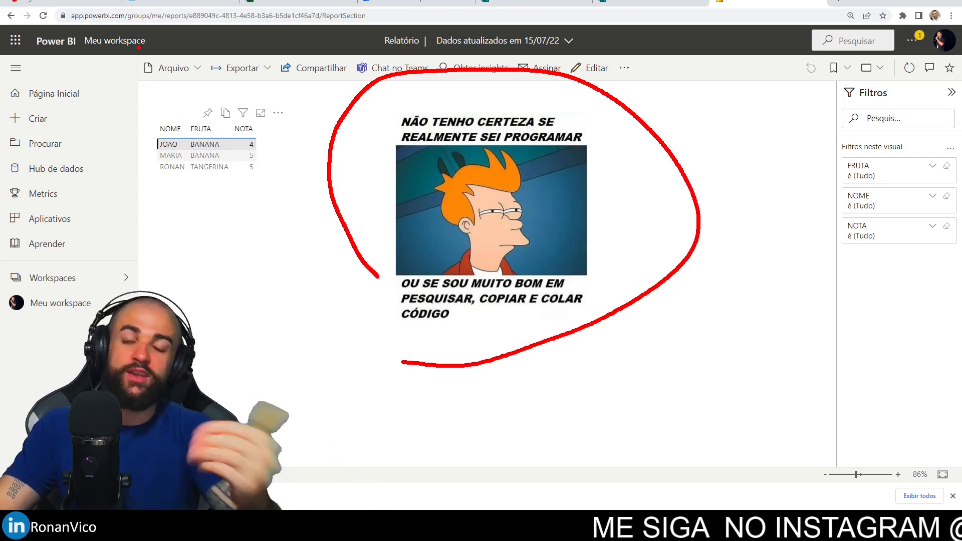
Select the rows of the published table in turn and check which attachment the image visual displays for each.
key("Escape")
left_click(211, 157)
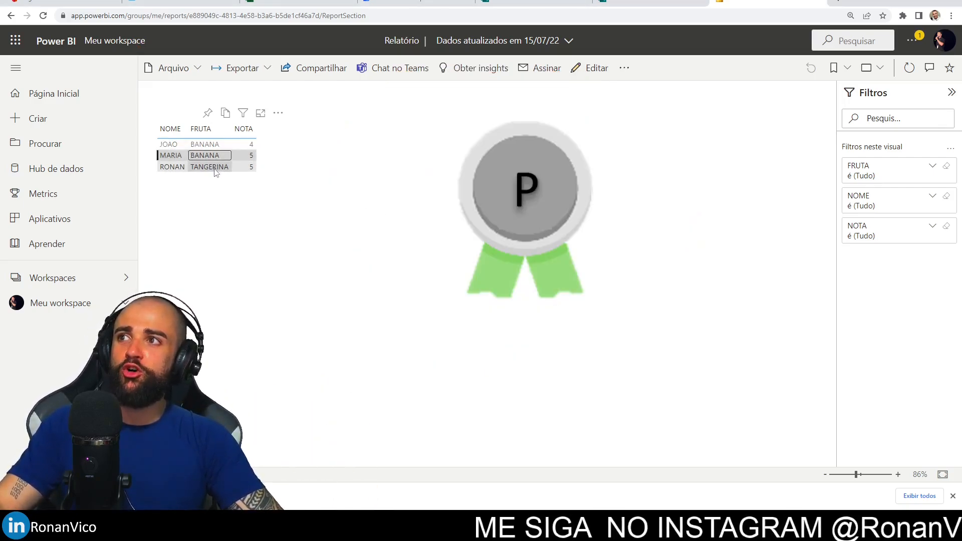
left_click(216, 143)
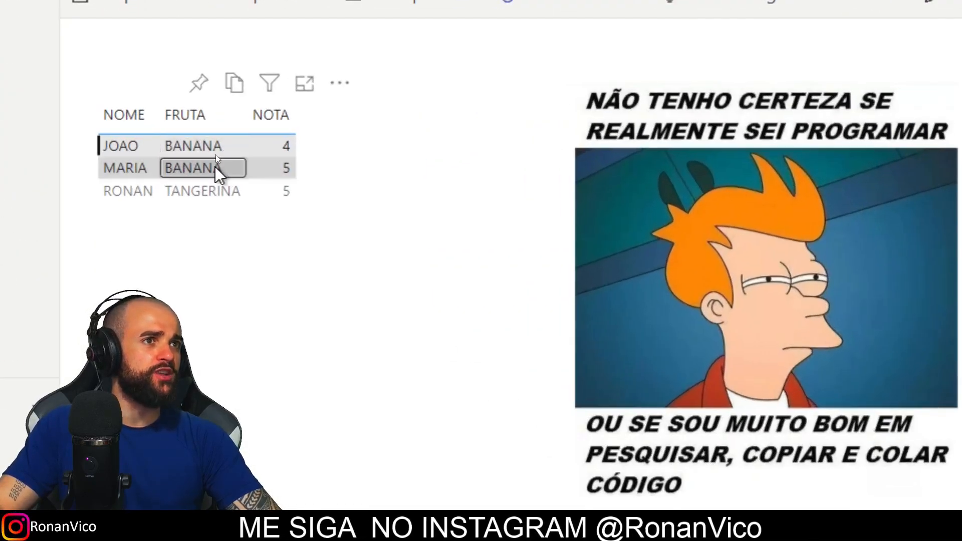
left_click(215, 167)
left_click(211, 193)
left_click(214, 169)
left_click(216, 143)
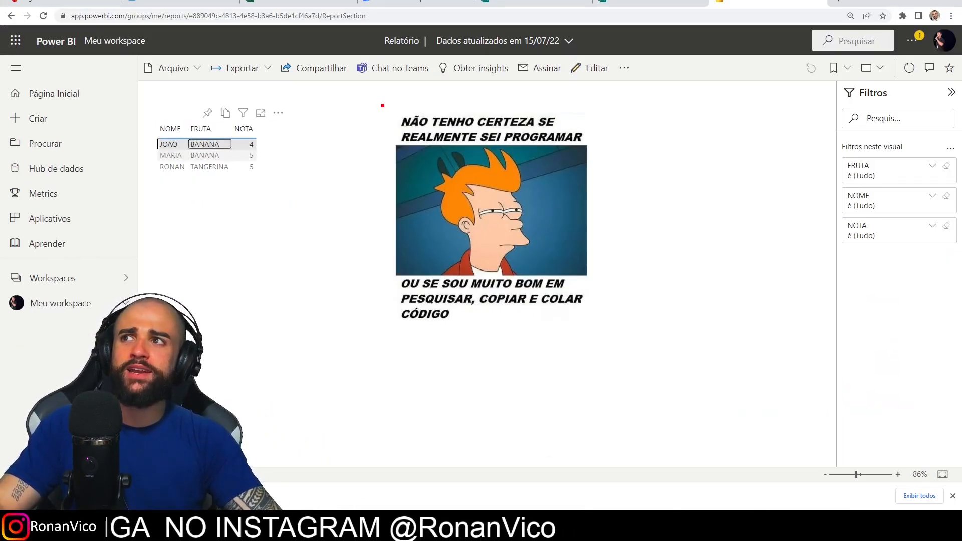
left_click_drag(382, 105, 619, 335)
key("Escape")
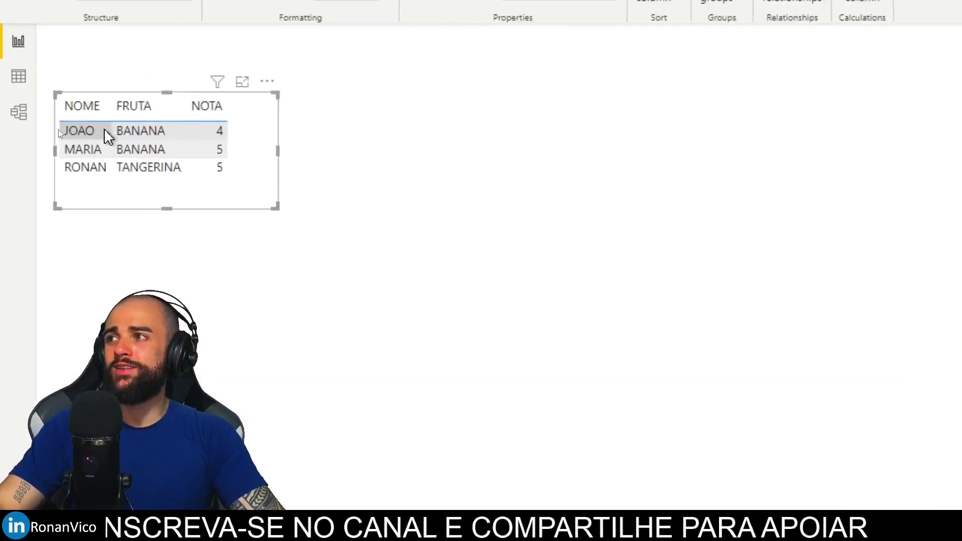
Switch back to Power BI Desktop, widen the table visual, add ANEXOS.link as a column and shift the table to the page edge.
left_click_drag(278, 151, 549, 165)
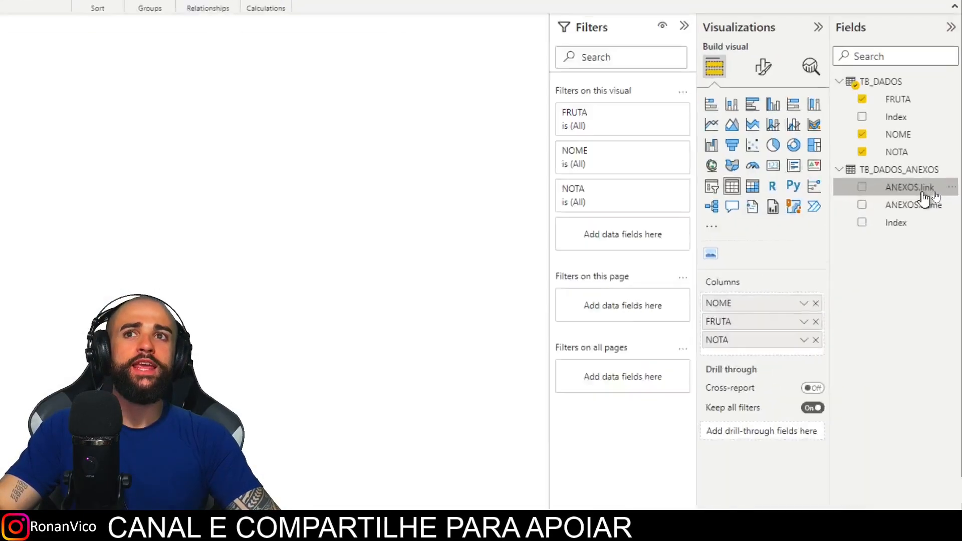
left_click(864, 189)
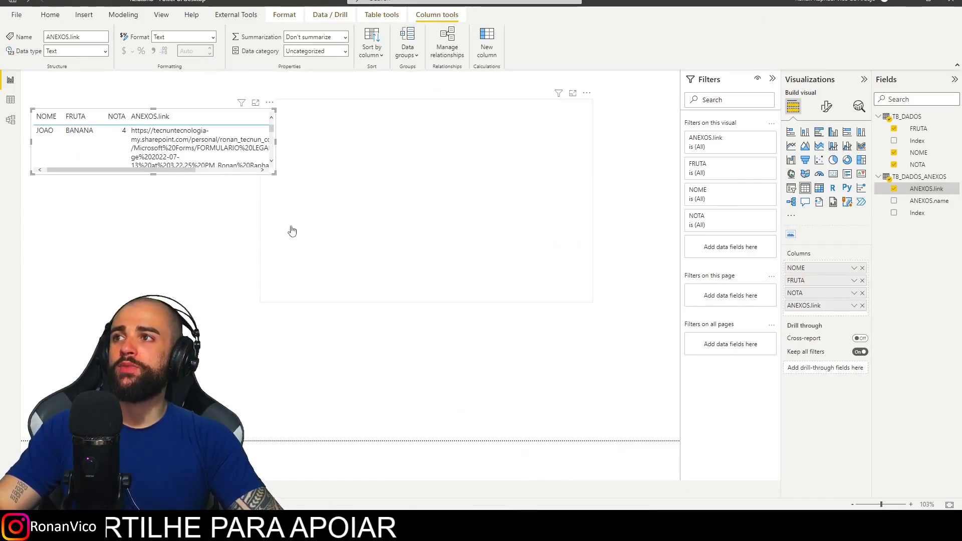
left_click(292, 231)
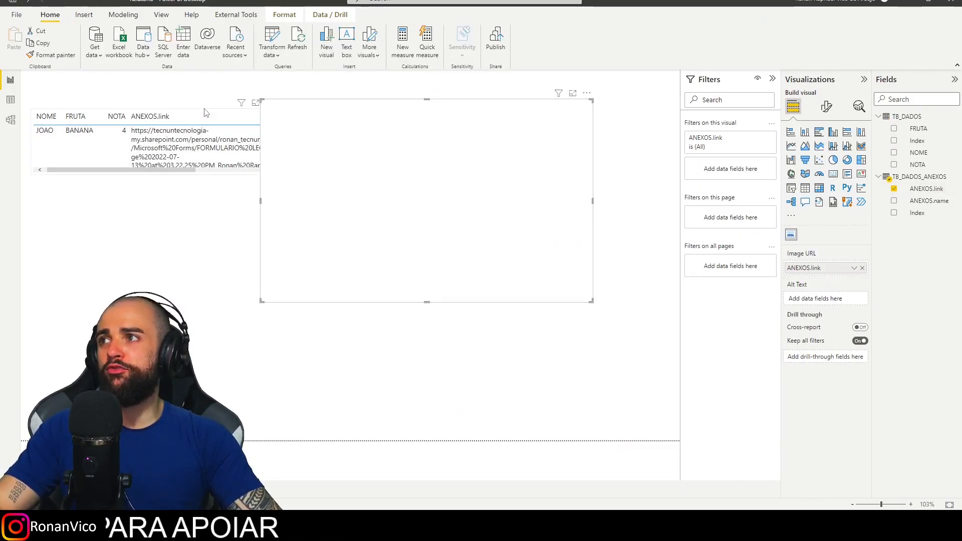
left_click_drag(205, 112, 172, 112)
Shrink the Simple Image visual so that it no longer overlaps the table.
left_click(357, 181)
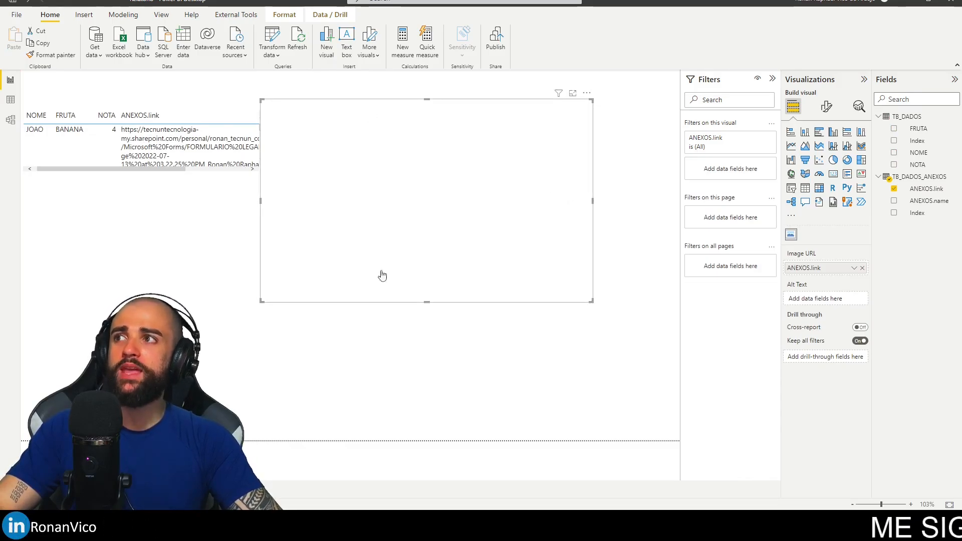
left_click(326, 307)
left_click(315, 301)
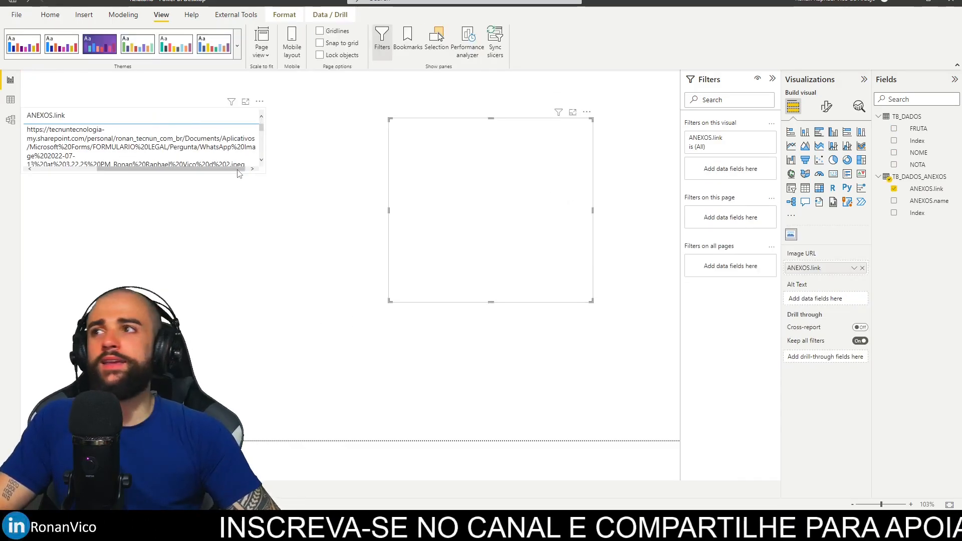
Enlarge the table visual to fit its link column and set the data category of ANEXOS.link to Image URL.
left_click(264, 173)
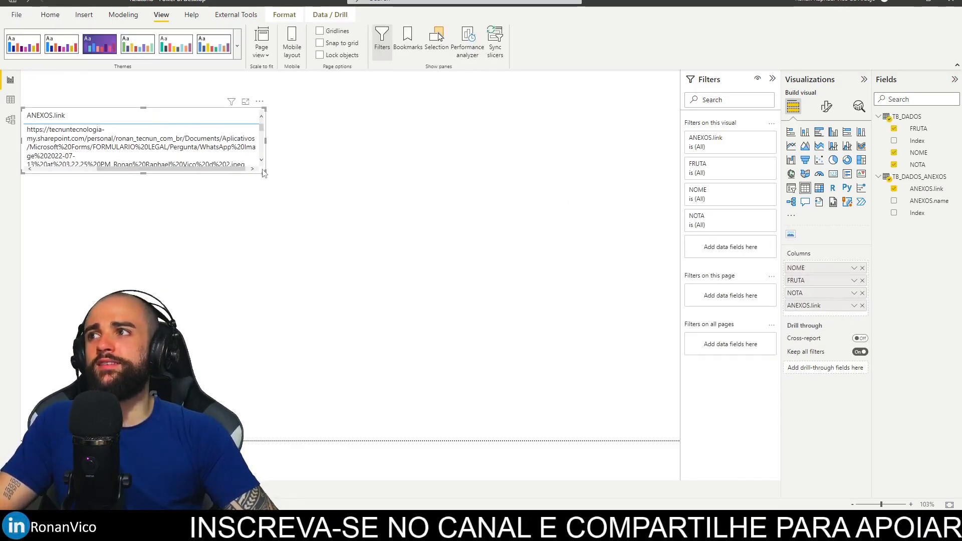
left_click_drag(265, 173, 366, 310)
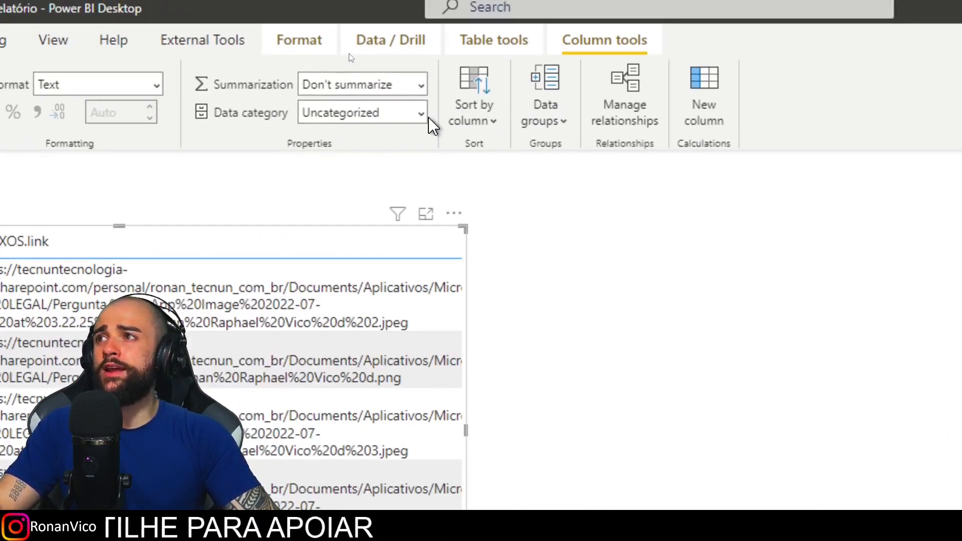
left_click(422, 115)
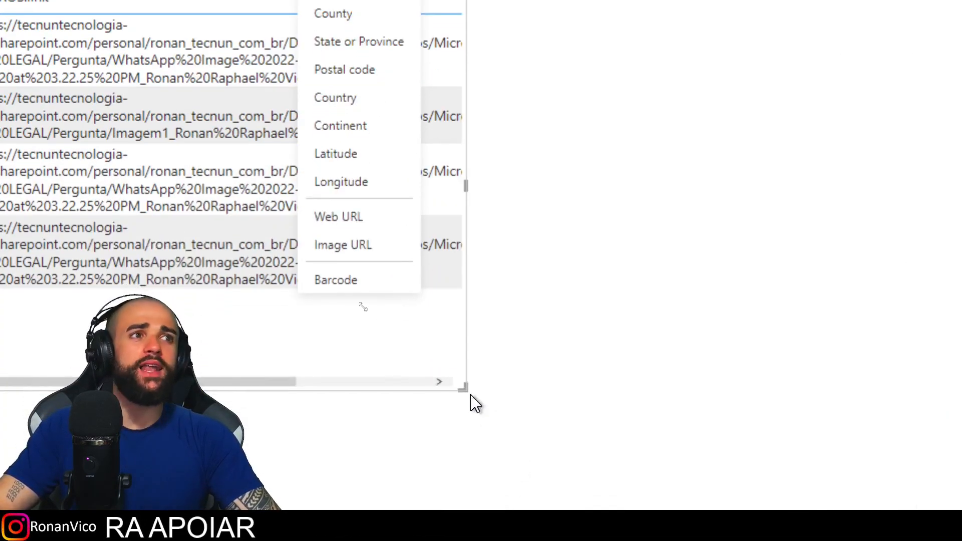
left_click(355, 250)
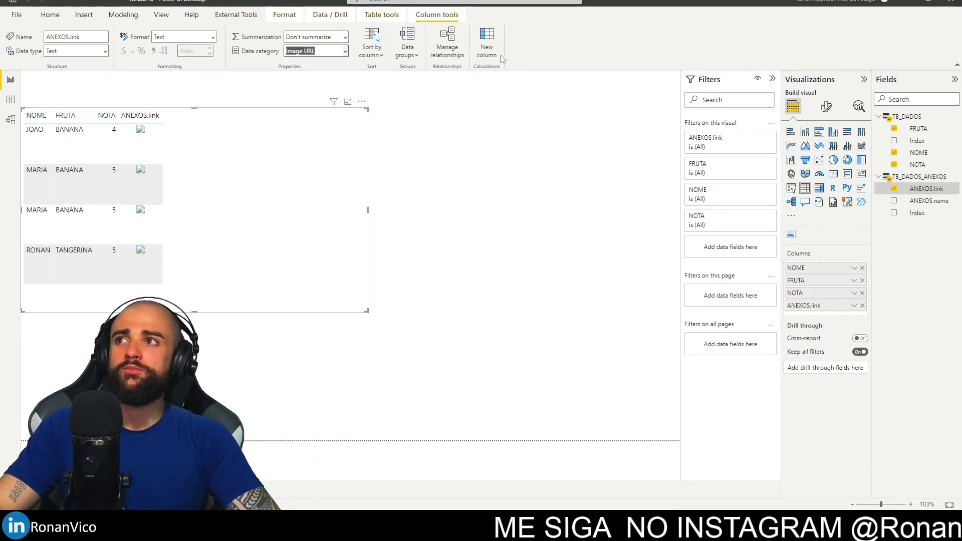
Save the changed report and publish it again to the same workspace.
left_click(50, 15)
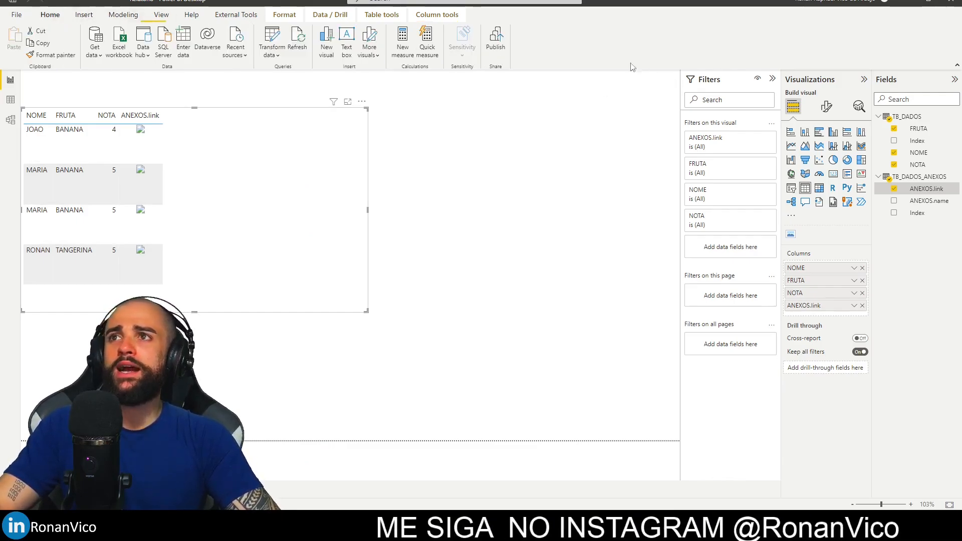
left_click(496, 40)
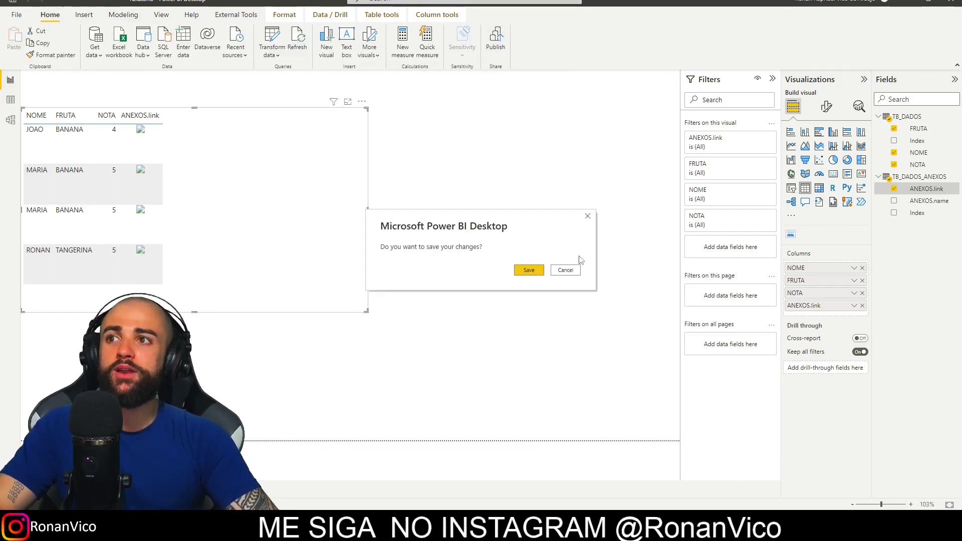
left_click(536, 272)
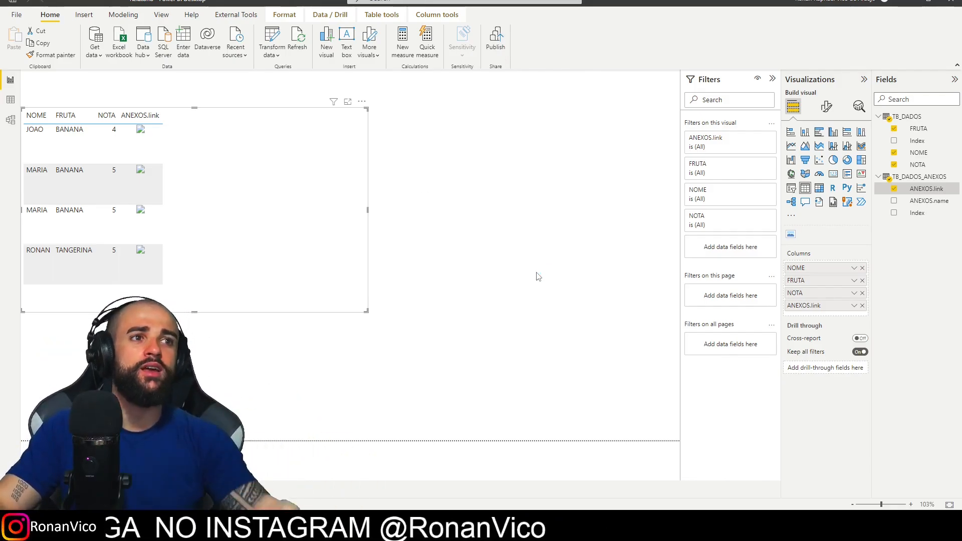
left_click(566, 323)
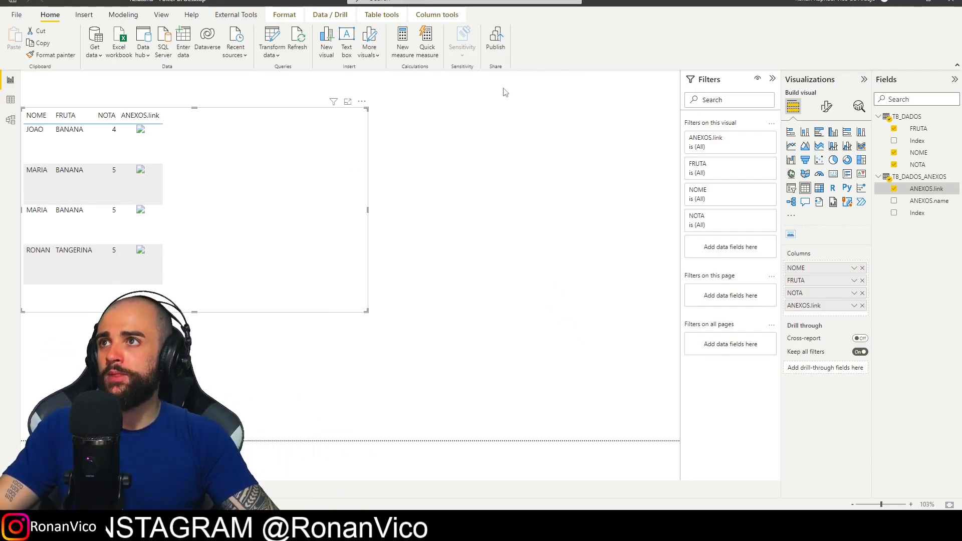
left_click(529, 306)
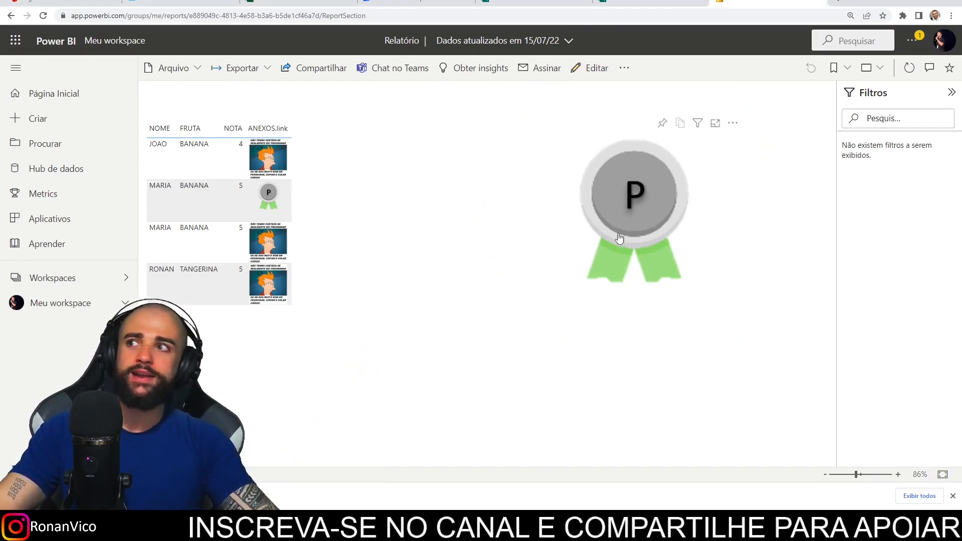
In the republished report, select individual table rows and compare their attachment thumbnails with the image visual.
left_click(201, 206)
left_click(194, 253)
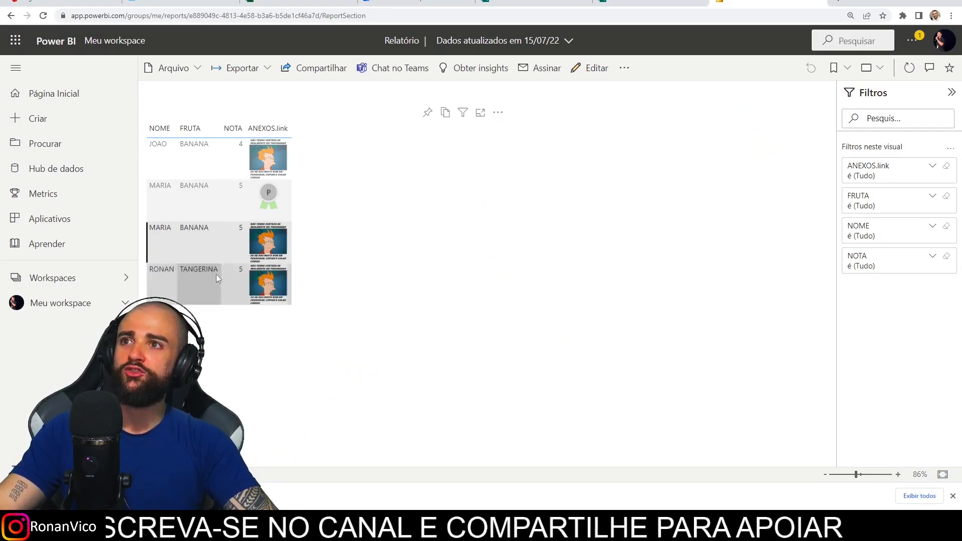
left_click(214, 153)
left_click(197, 290)
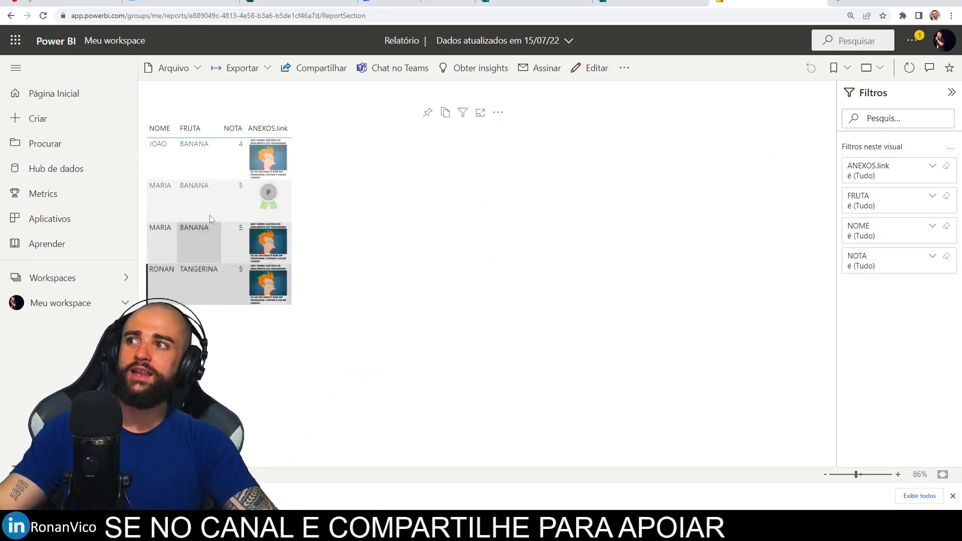
left_click(217, 203)
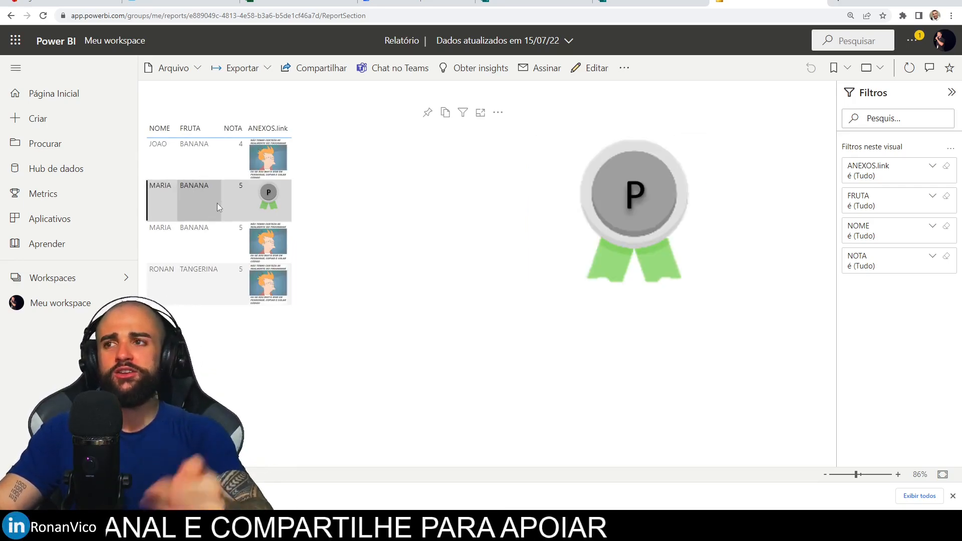